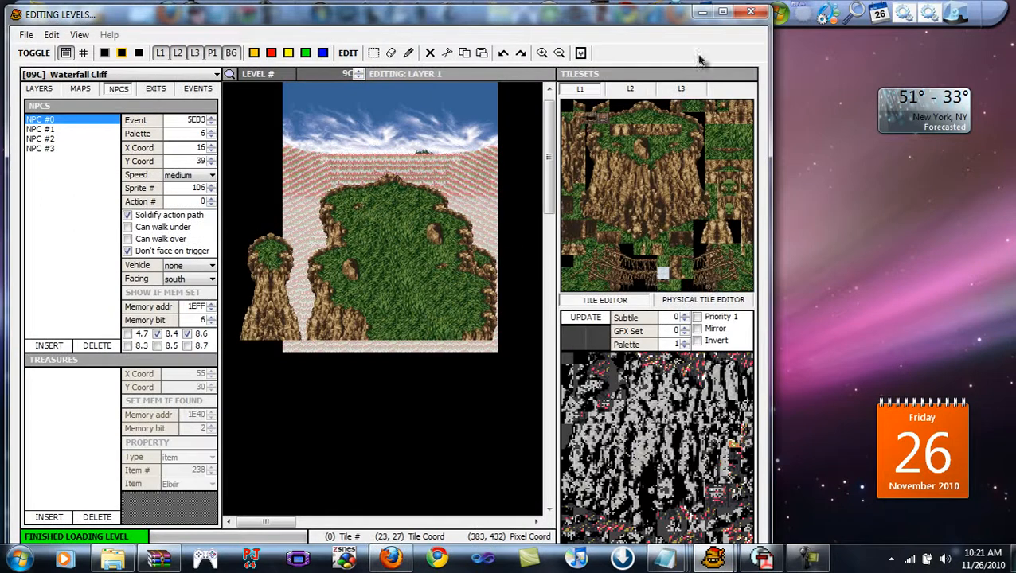
Switch to EventScriptTxt.txt in Notepad and copy the address CC/A676 of the 4-byte action queue for character $01
click(701, 11)
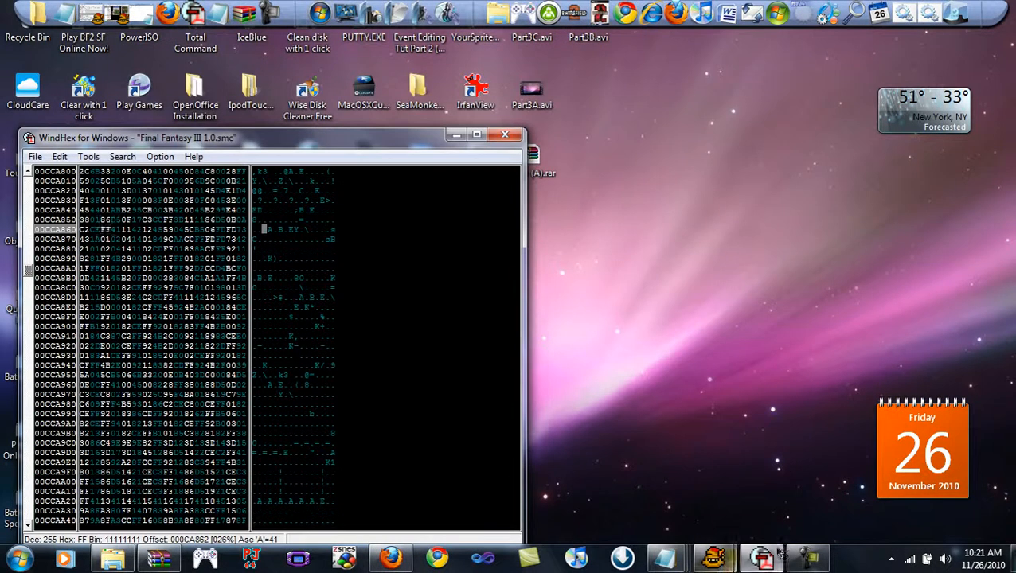
mouse_move(665, 560)
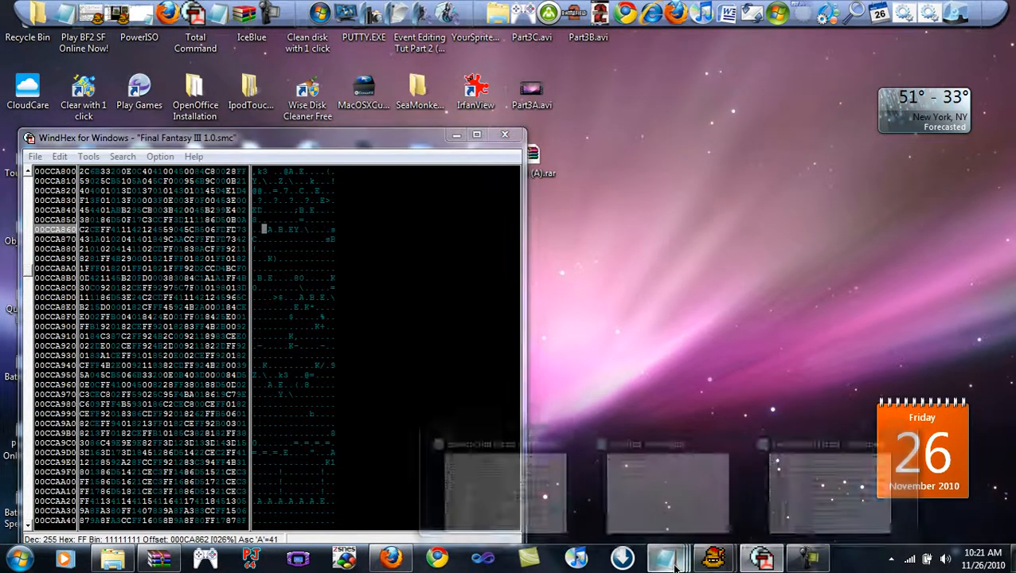
click(560, 485)
scroll(722, 367, up, 7)
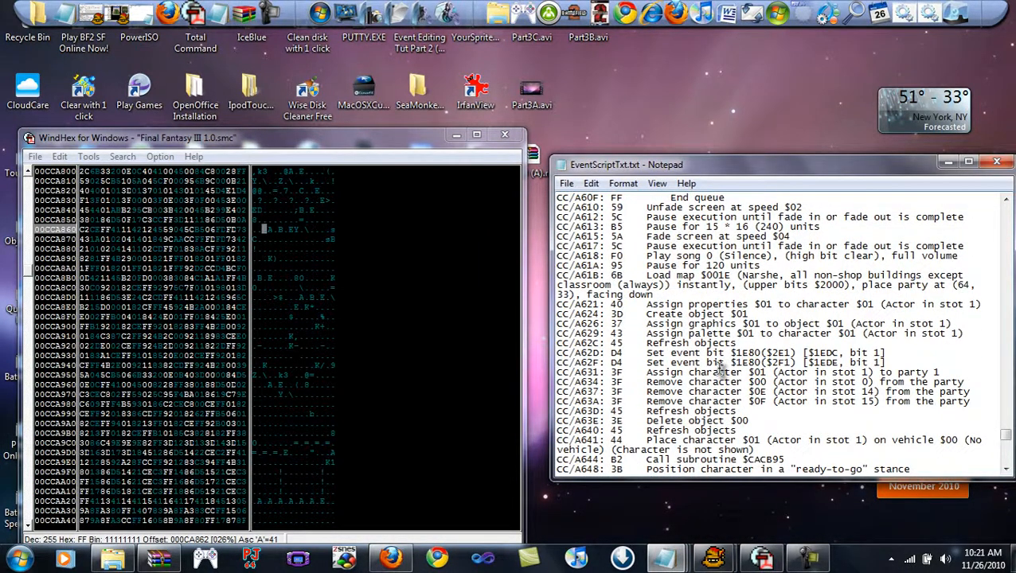
scroll(720, 368, down, 9)
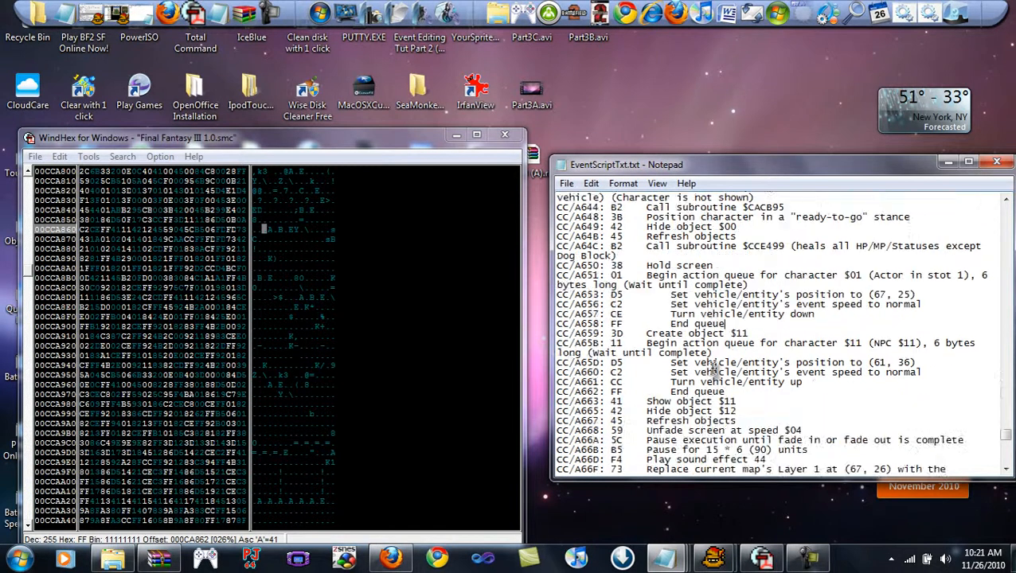
scroll(714, 368, down, 6)
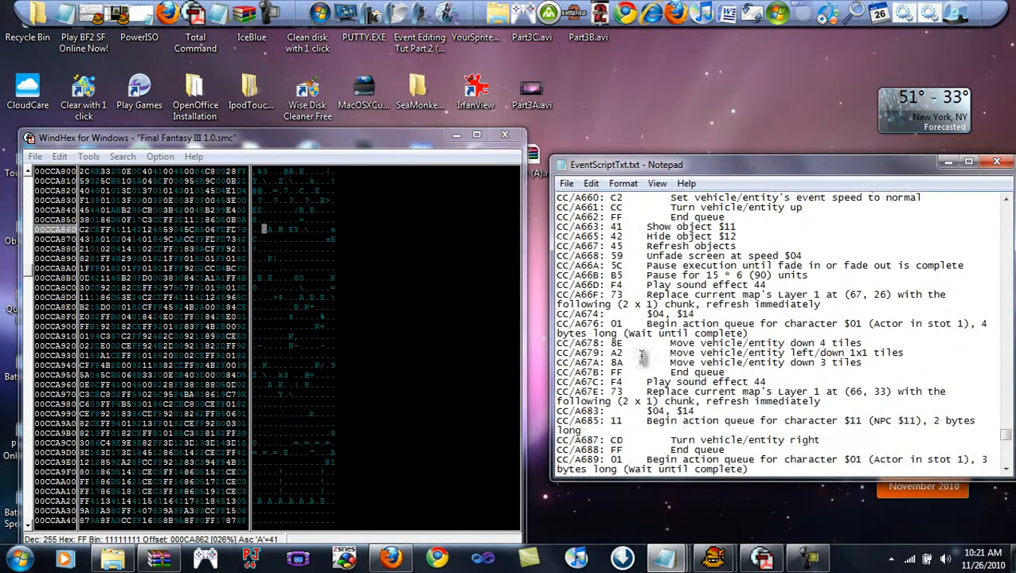
drag(601, 327, 557, 325)
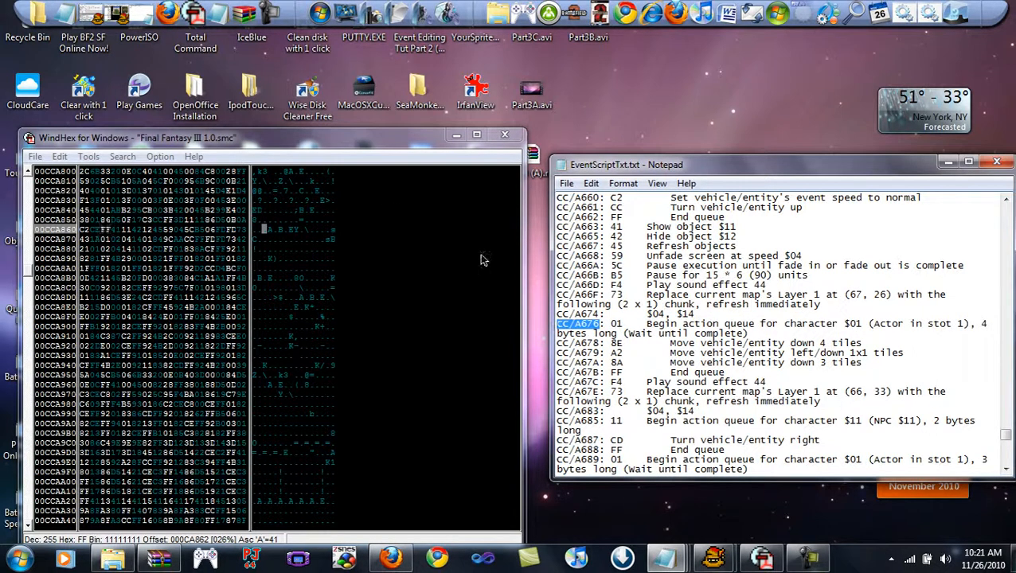
key(ctrl+c)
Switch to WindHex and jump to the copied event address in the Final Fantasy III ROM
click(386, 140)
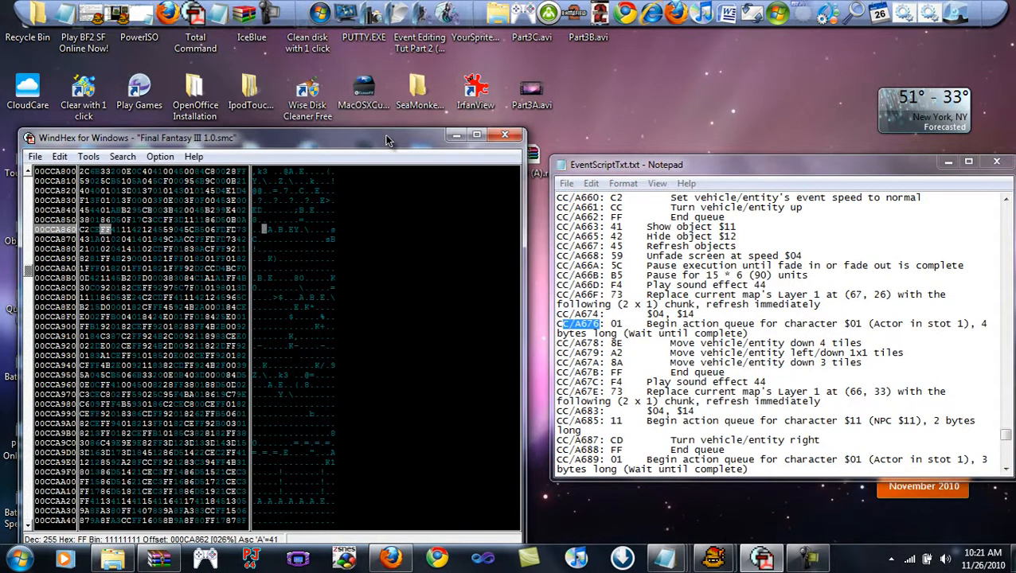
key(alt+g)
key(ctrl+v)
key(Return)
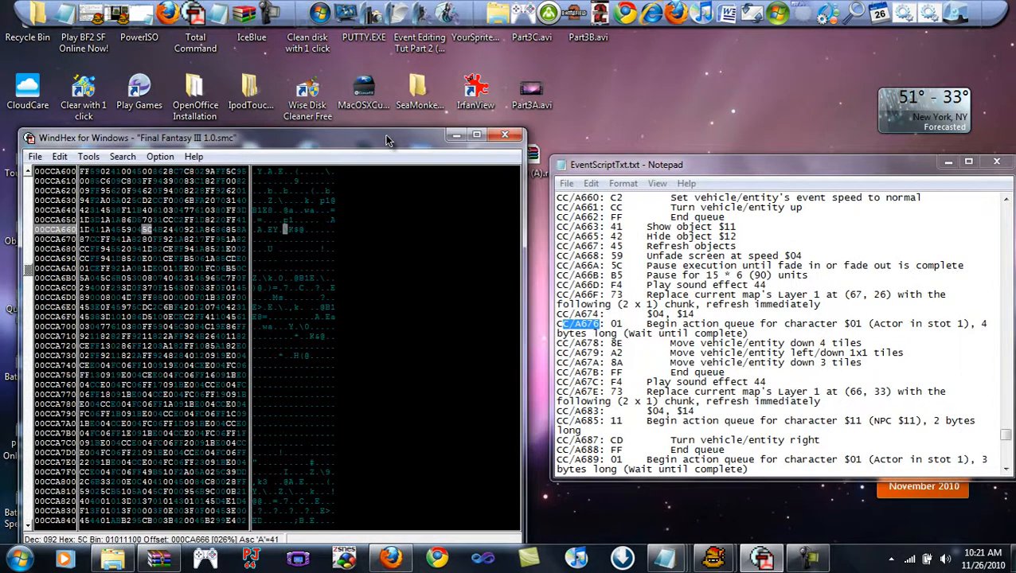
Search the ROM for the hex string 01848EA2
key(alt+h)
text(01848EA2)
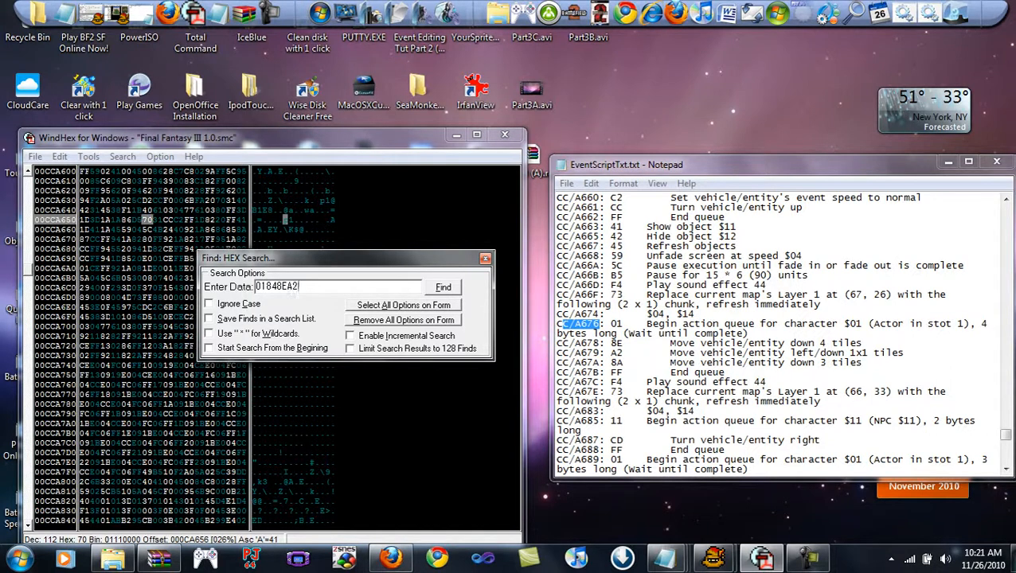
key(Return)
key(Return)
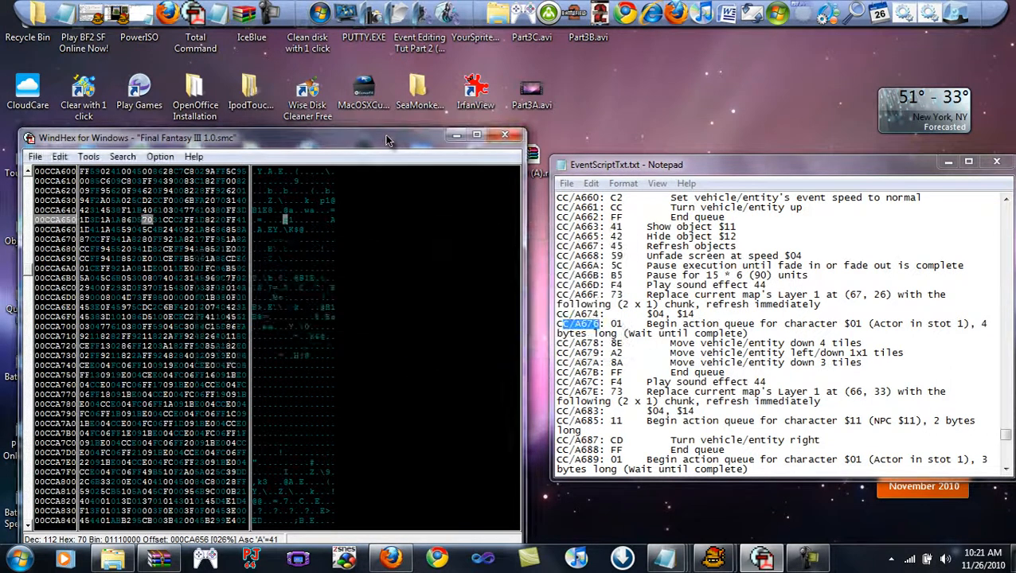
Search the ROM for the action queue bytes beginning with 0184
text(01)
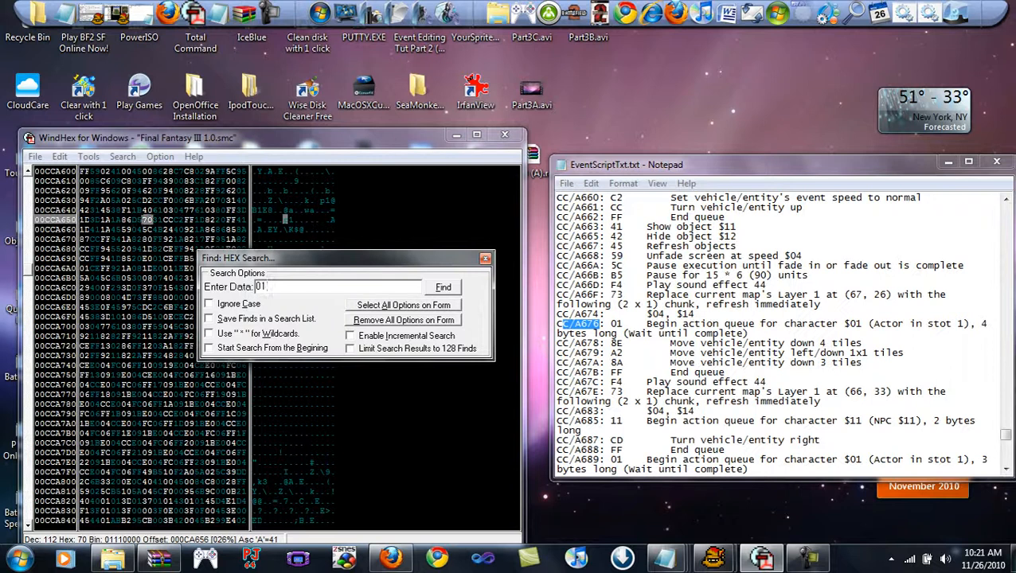
text(84)
key(Return)
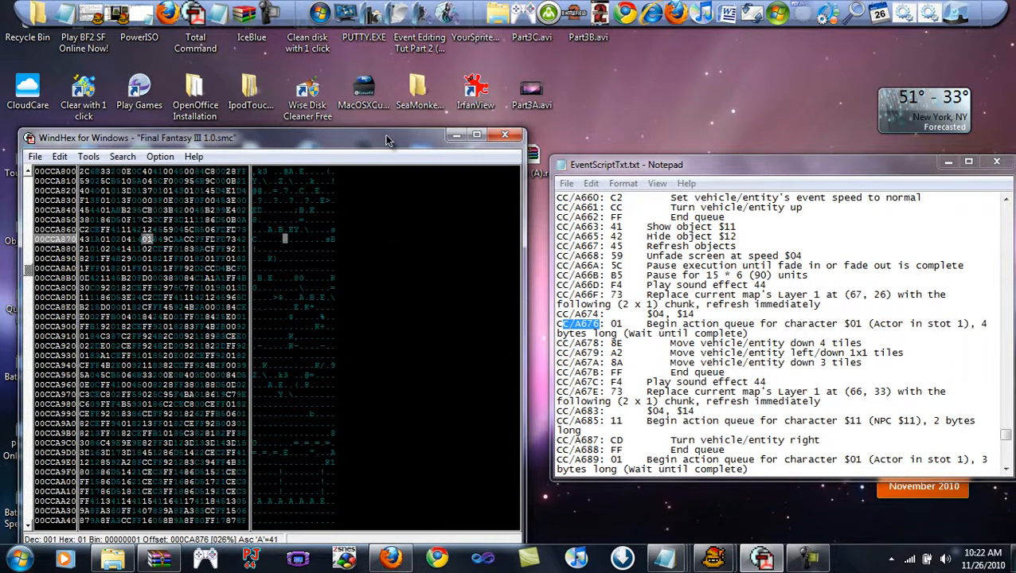
Overwrite the six action queue bytes from CA876 to CA87B with FD and return to the first of them
key(Right)
key(Left)
text(FDFDFFFFFF)
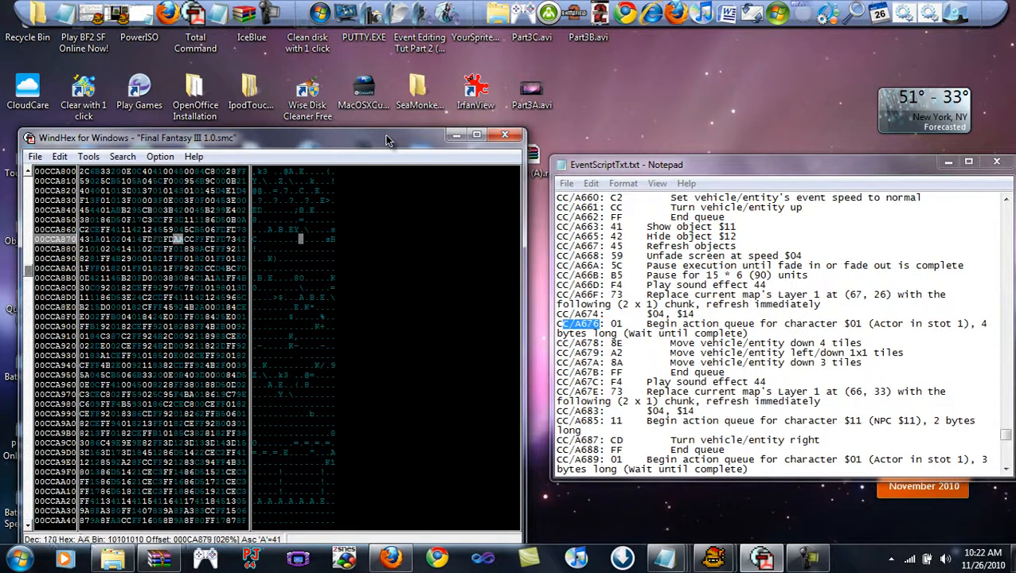
key(BackSpace)
key(BackSpace)
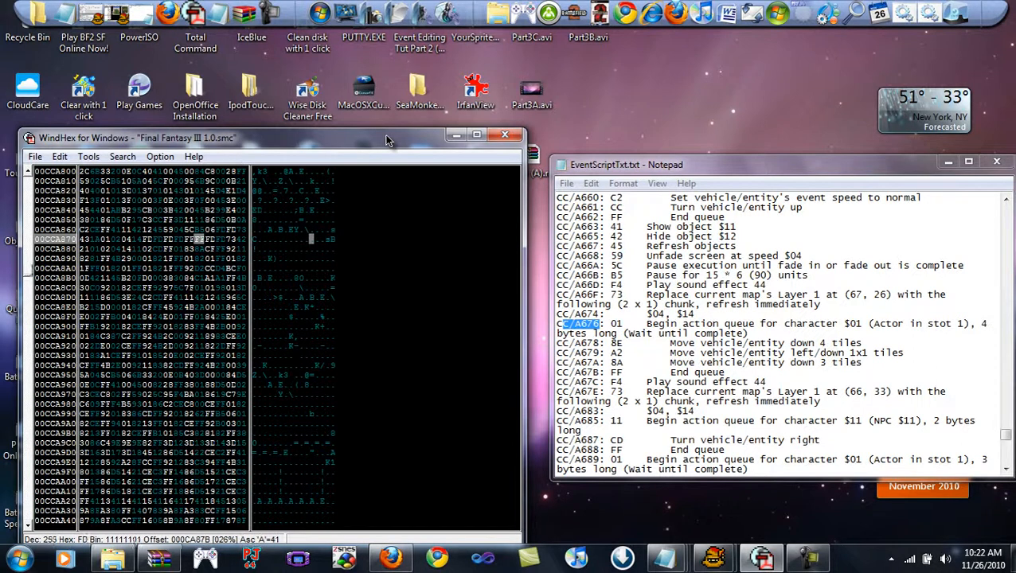
key(Left)
key(Left)
key(Left)
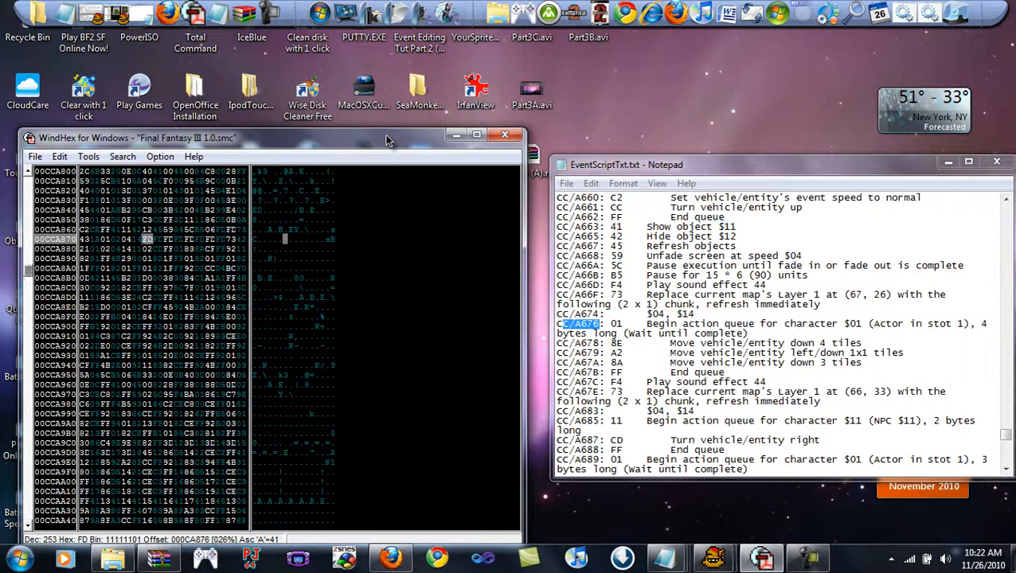
click(809, 557)
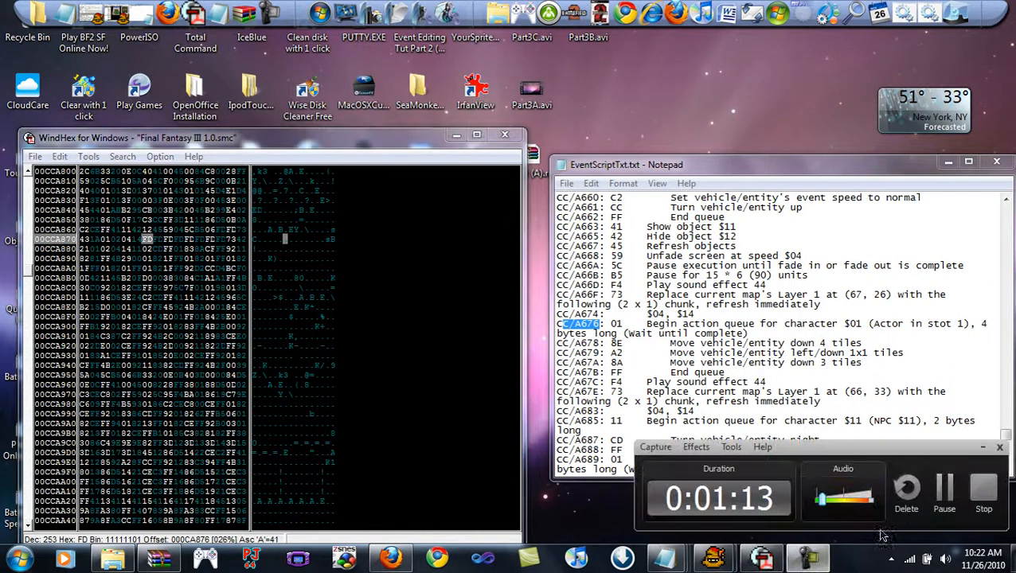
click(944, 490)
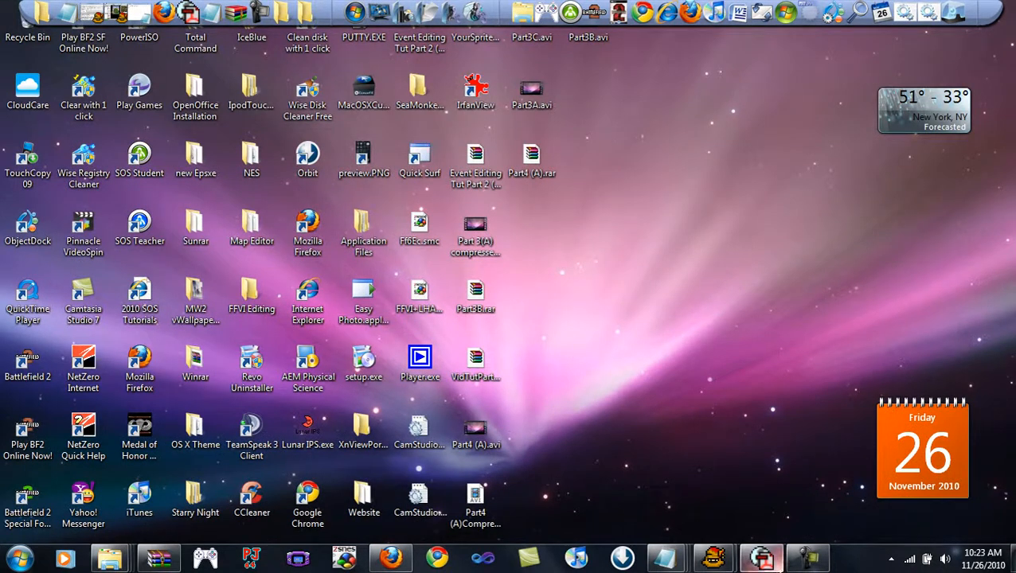
Bring back WindHex and EventScriptTxt.txt, and open the Untitled notes in Notepad
click(762, 558)
mouse_move(664, 558)
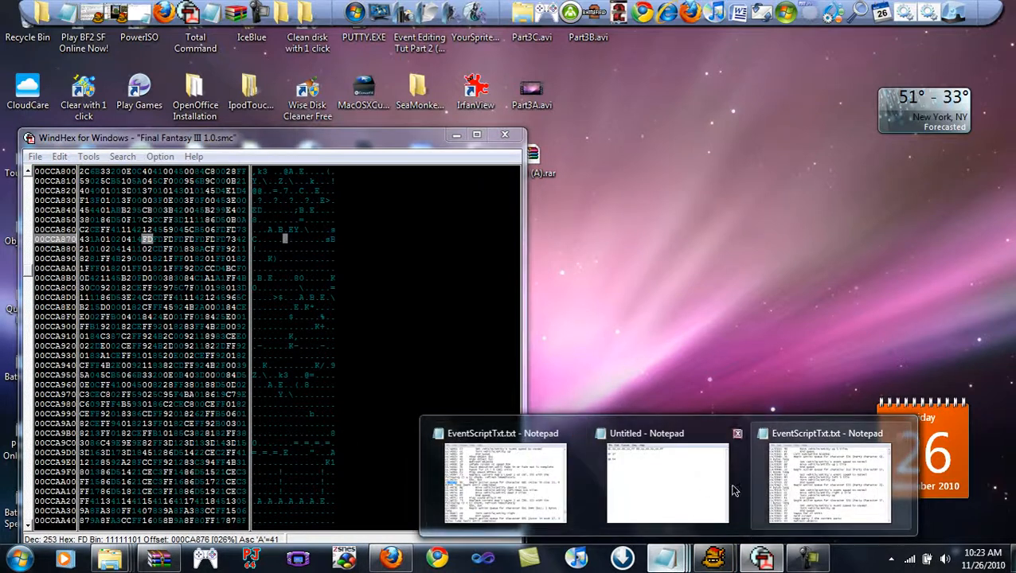
click(519, 479)
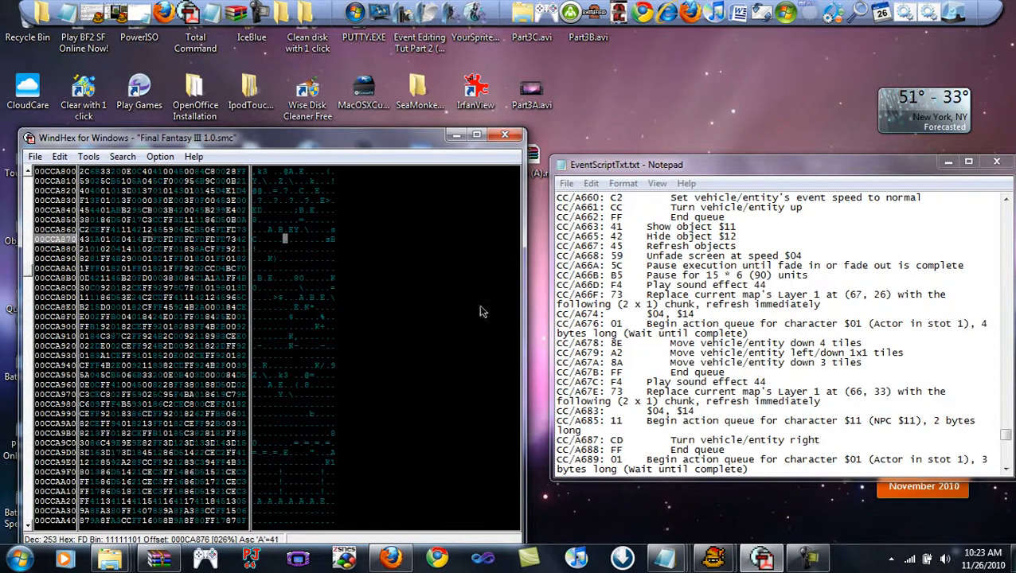
mouse_move(701, 548)
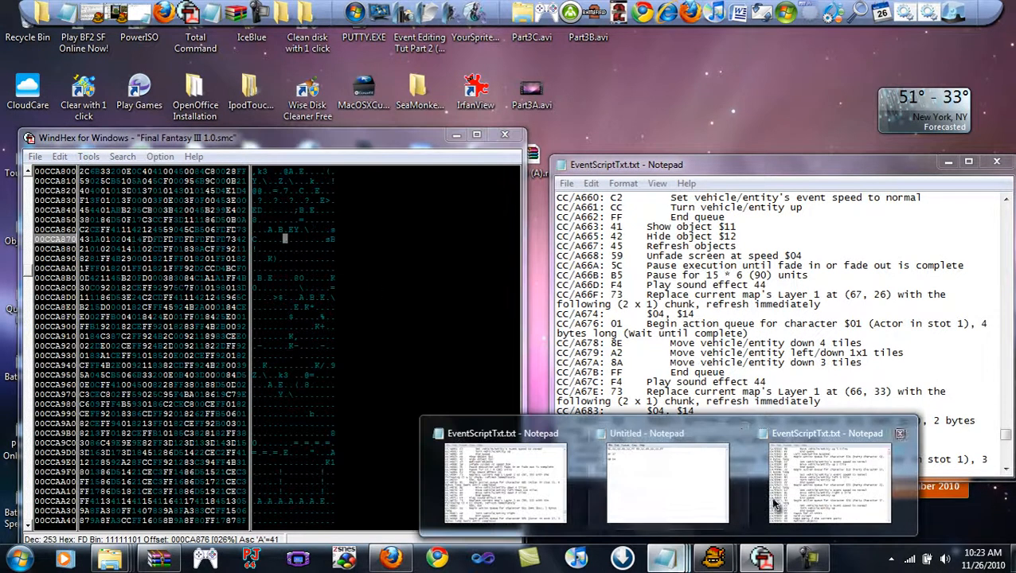
click(683, 516)
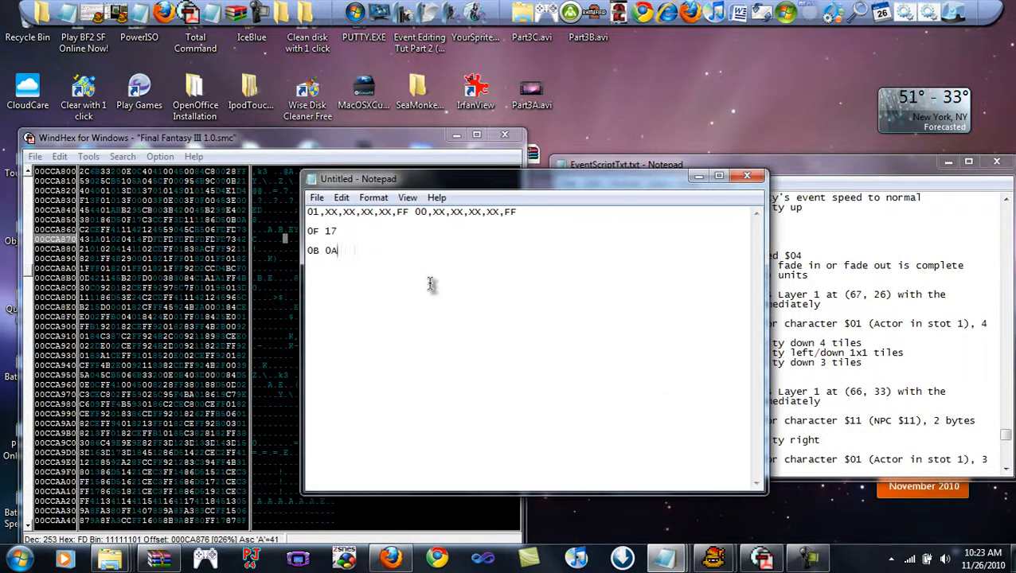
Add the line B0,04,XX,XX,XX,B1 below the existing notes, leaving a blank line between, and minimize the notes
key(Return)
key(Return)
text(B)
key(BackSpace)
key(BackSpace)
key(Return)
key(Return)
text(B0,04,XX,XX,XX,B1)
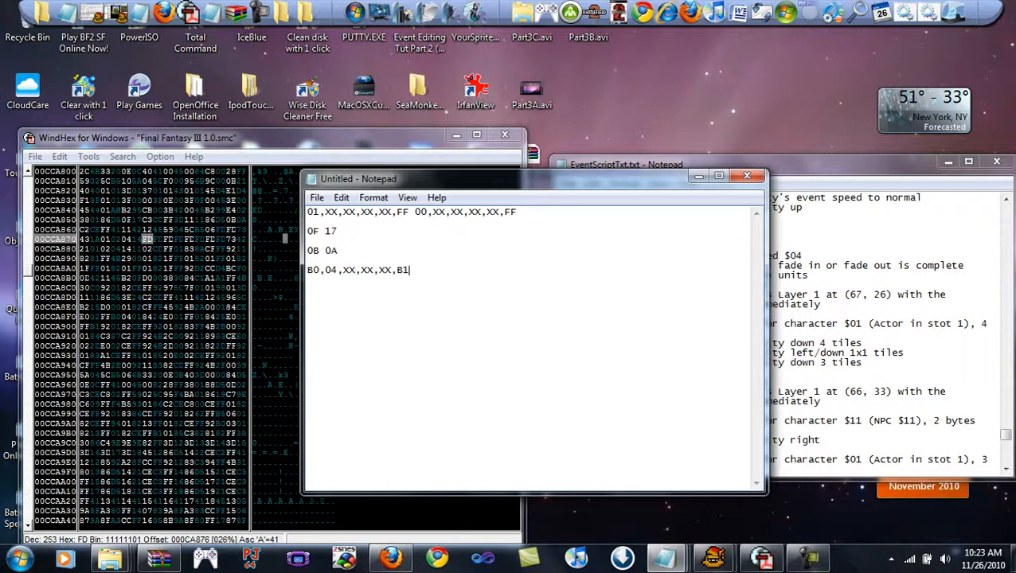
click(698, 176)
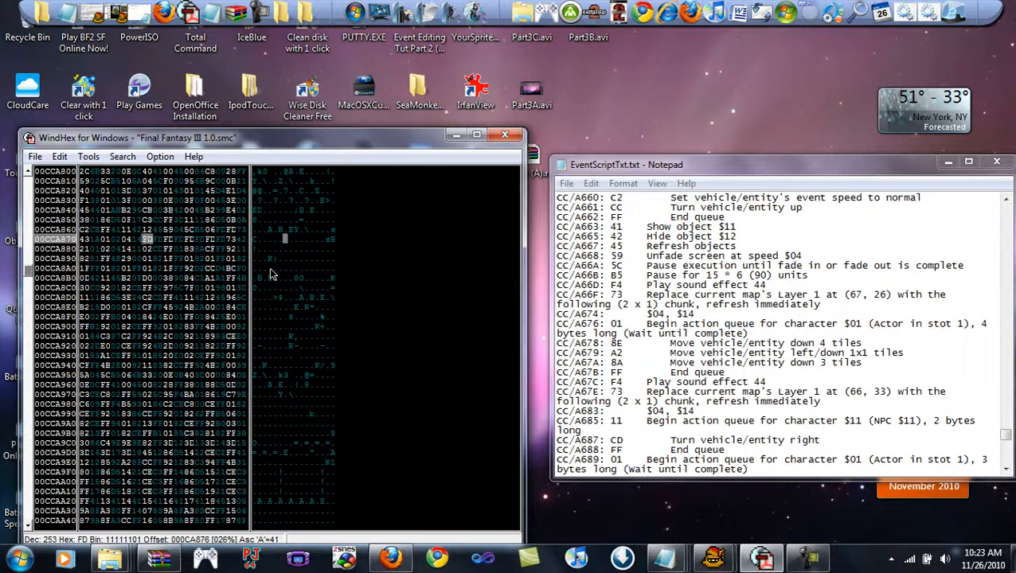
Enter the bytes B0 04 at offset CA876 in the ROM
key(Right)
key(Left)
key(Right)
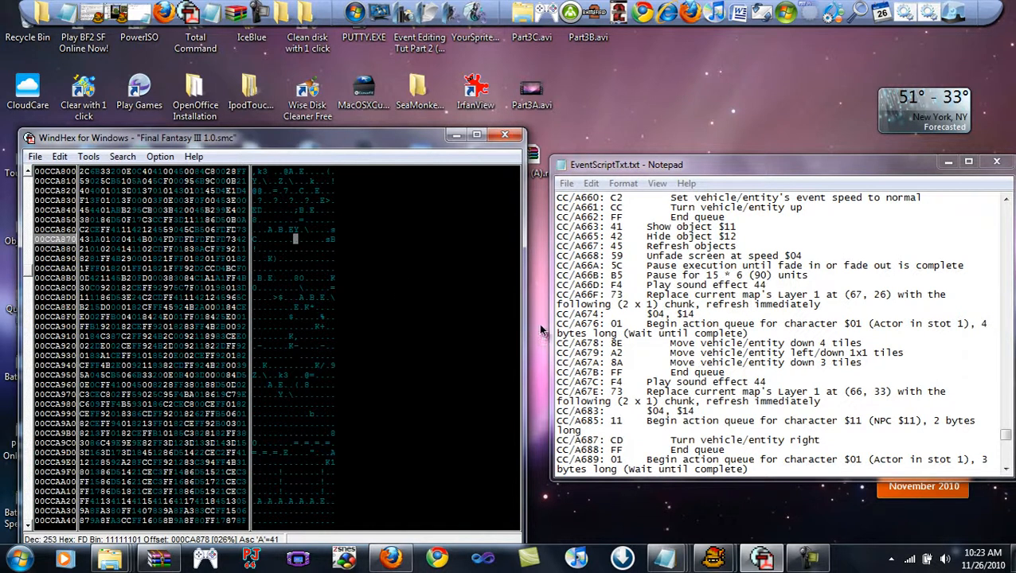
click(676, 508)
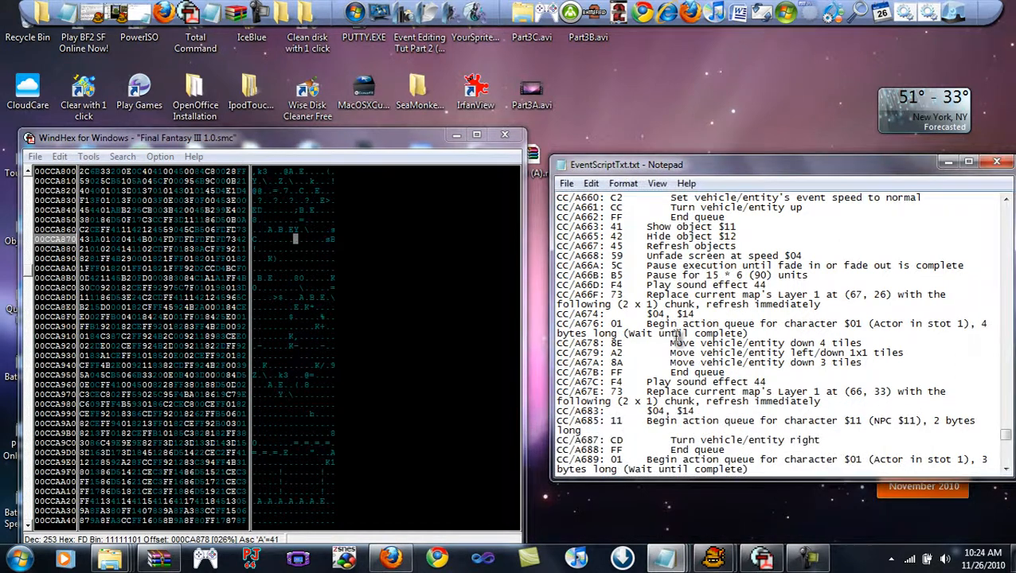
key(ctrl+f)
key(BackSpace)
text(ip 3)
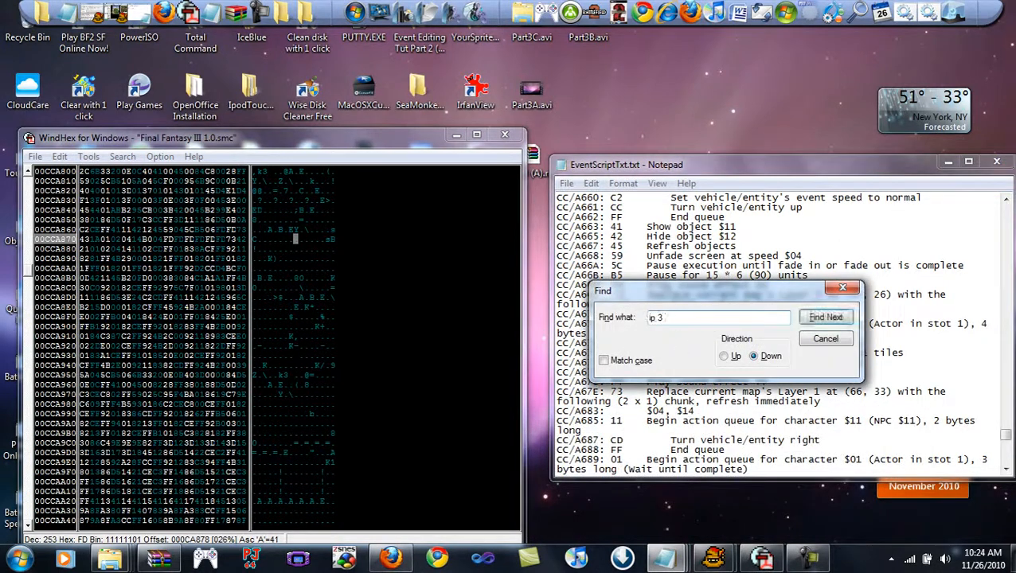
text( tiles)
key(Return)
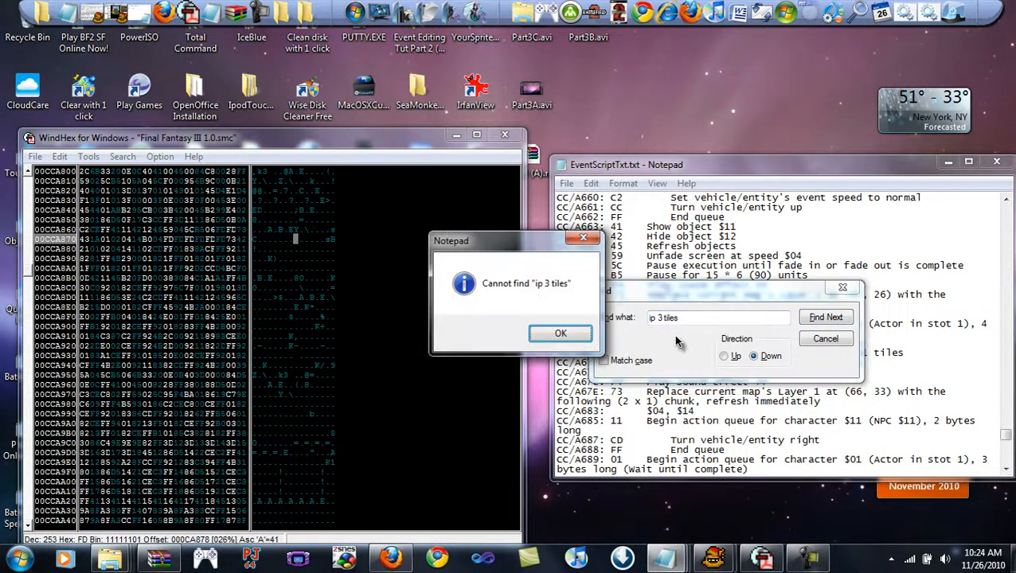
key(Return)
click(842, 288)
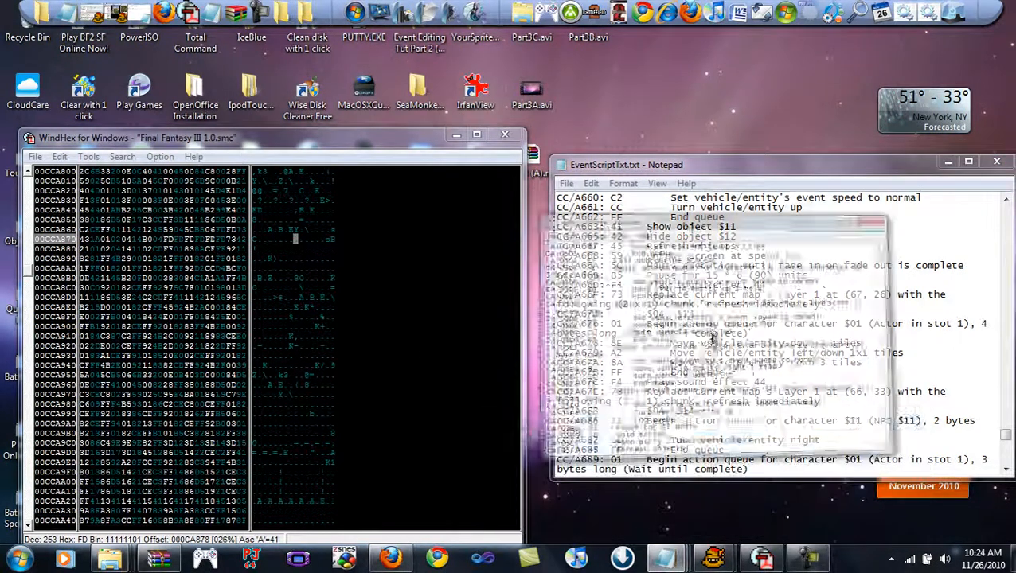
Search the other open EventScriptTxt.txt window for "up 3 tiles"
key(alt+Tab)
key(ctrl+f)
text(up 3 tiles)
key(Return)
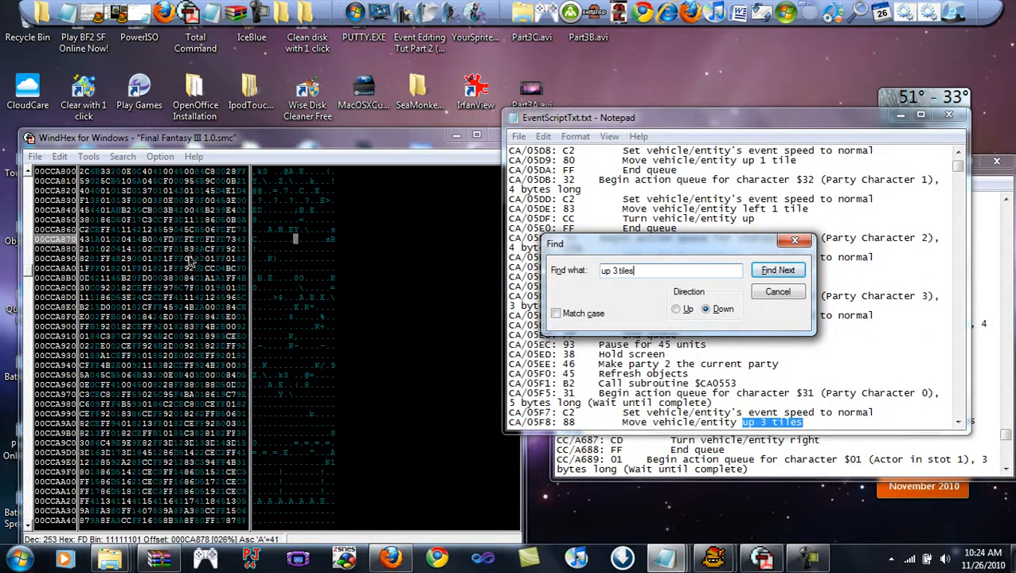
Enter an action queue for character 01 from CA878 in WindHex: 01, the queue length byte, 88 for up 3 tiles, and FF
click(171, 247)
text(88)
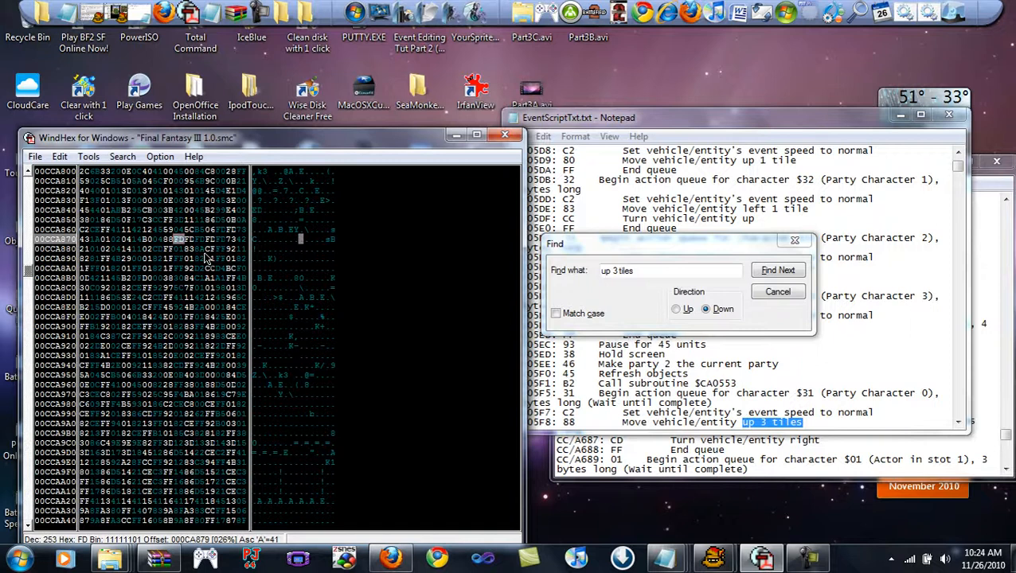
key(Left)
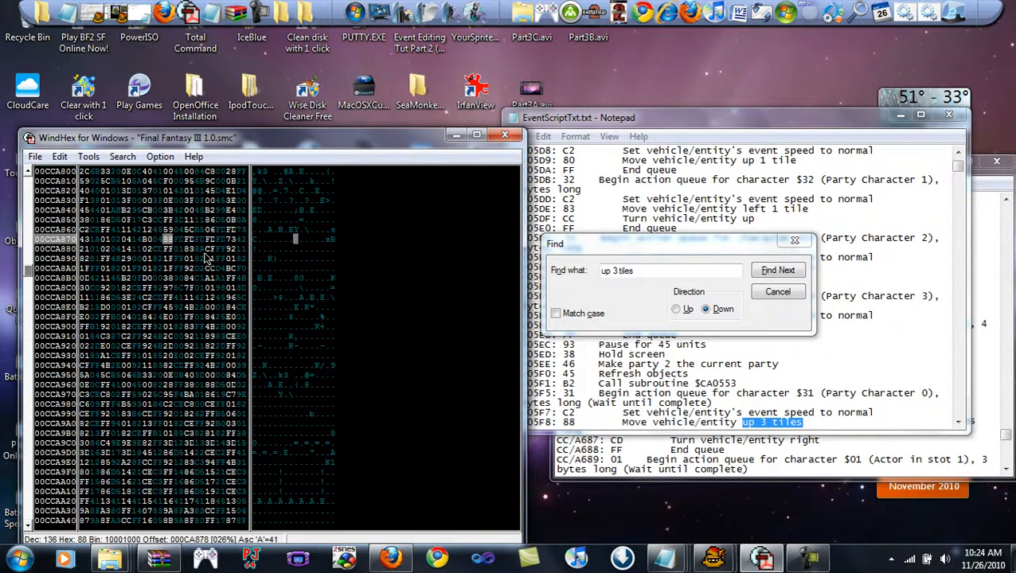
key(Right)
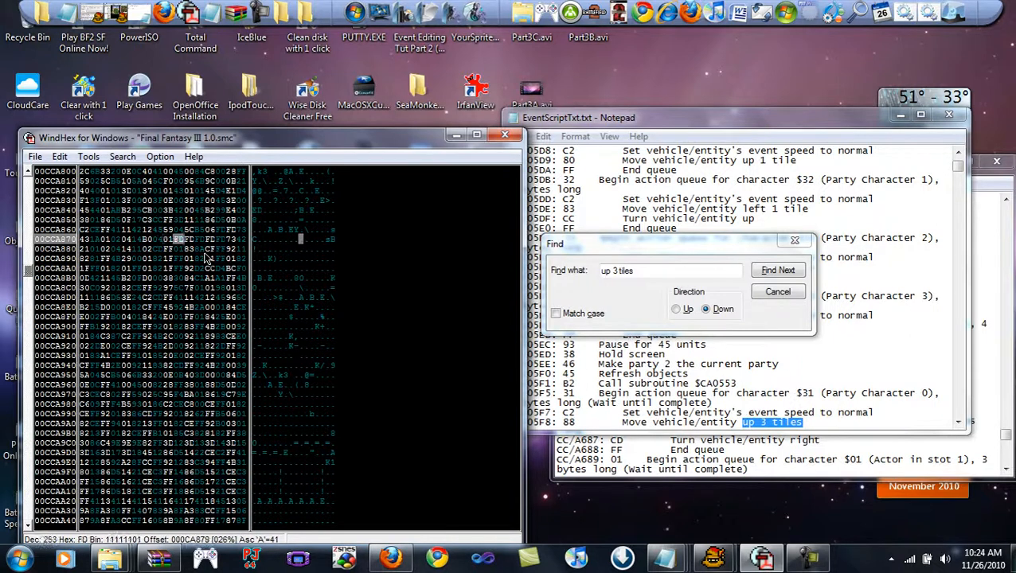
key(Right)
key(Right)
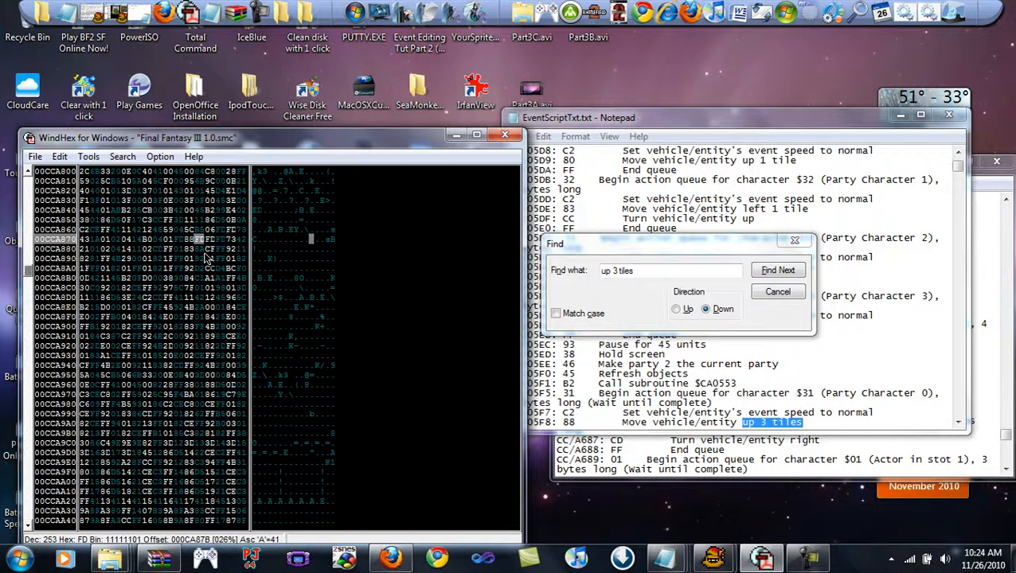
key(Left)
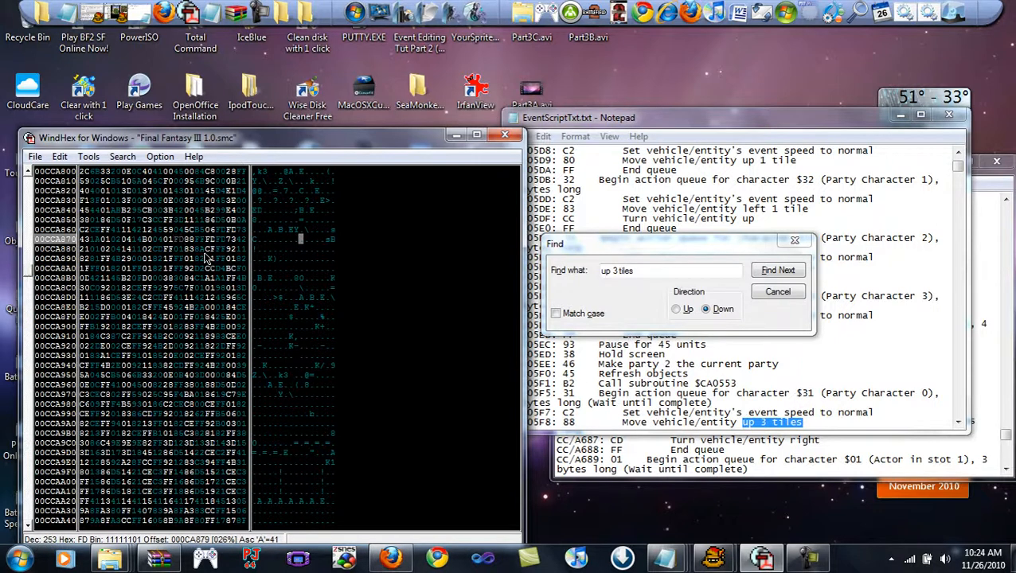
text(9)
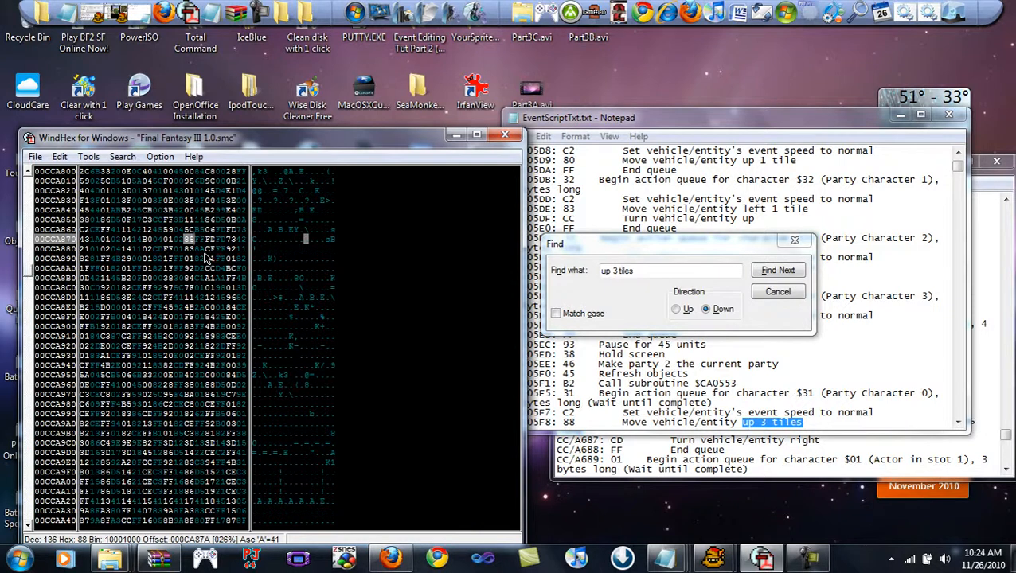
End the movement sequence with the byte B1 at offset CA87C
key(Right)
key(Right)
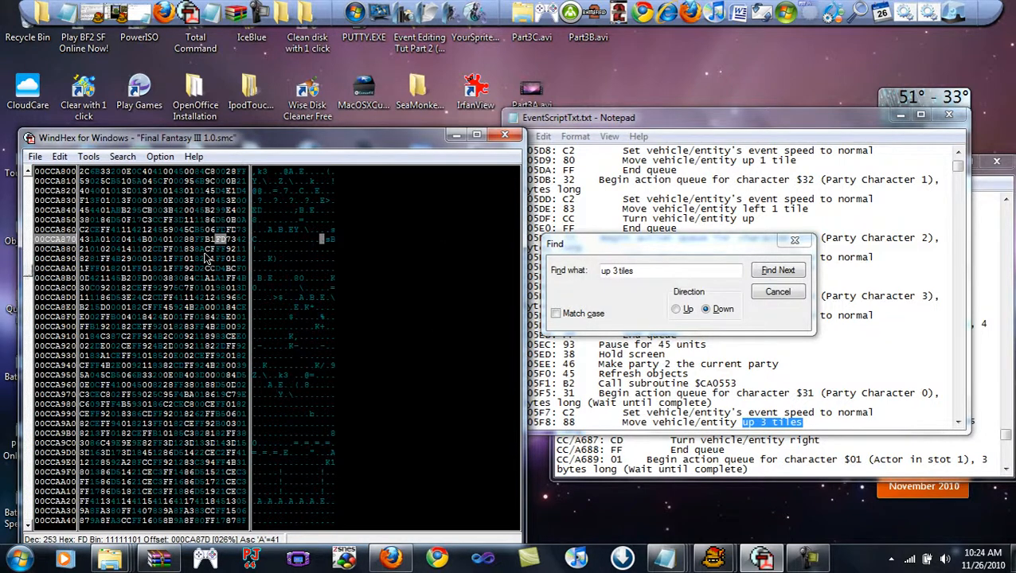
Launch the ROM in ZSNES and load the save state from slot 3 to play the edited event
click(344, 557)
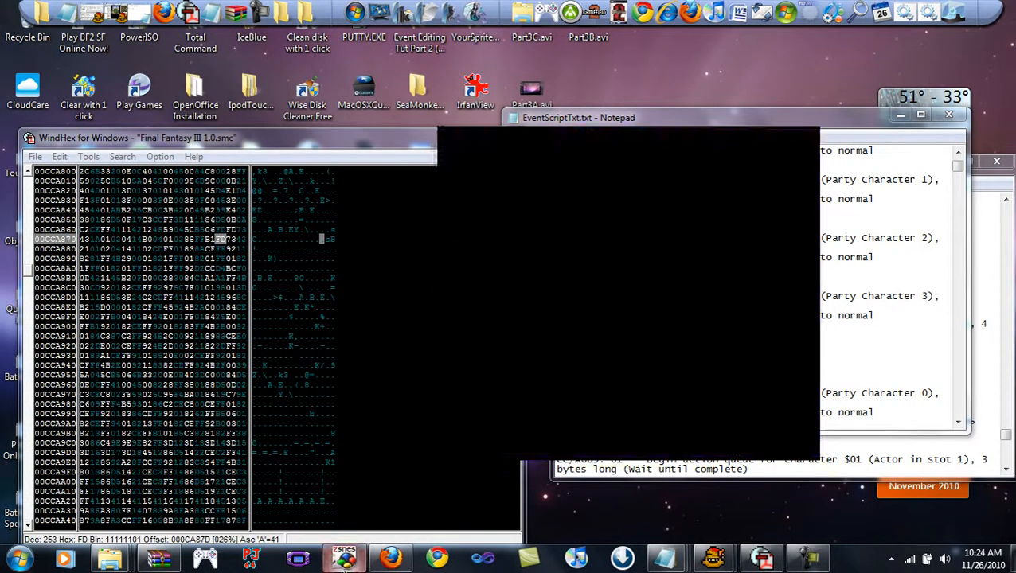
key(Escape)
key(Up)
key(Up)
key(Return)
key(Right)
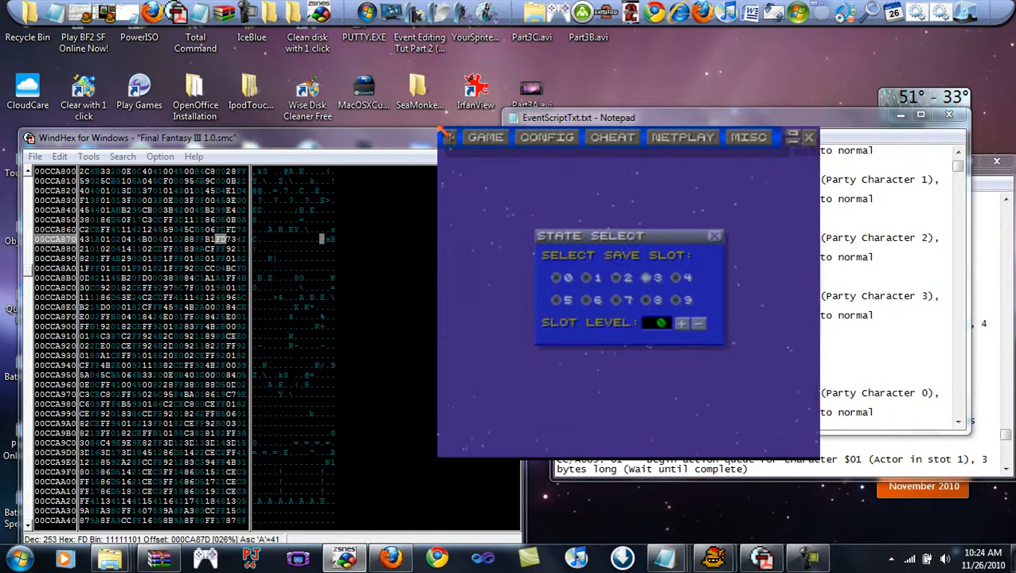
key(Right)
key(Return)
key(Up)
key(Return)
key(Return)
key(Escape)
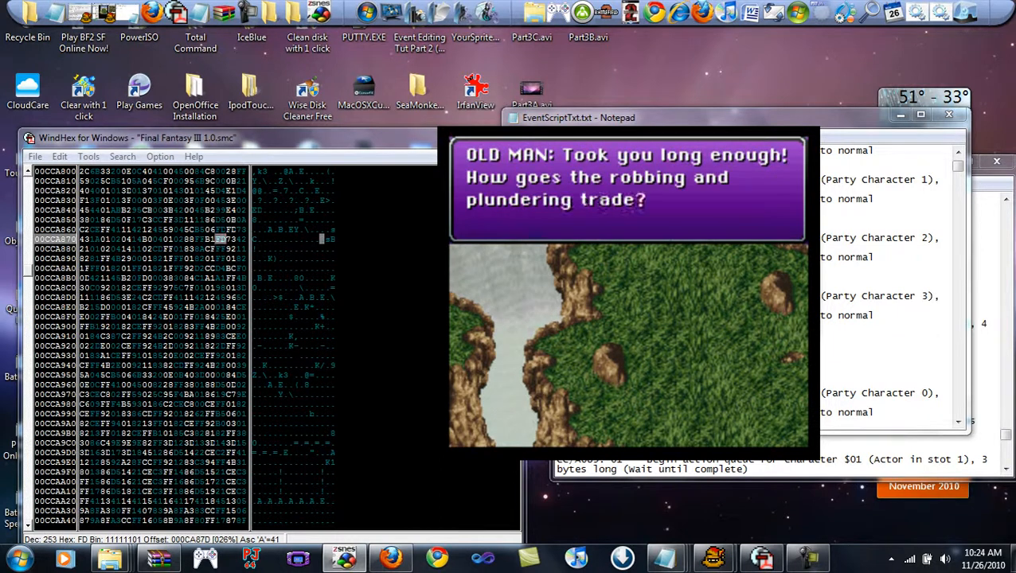
Advance past the Old Man's dialogue in the running event and quit the emulator
key(x)
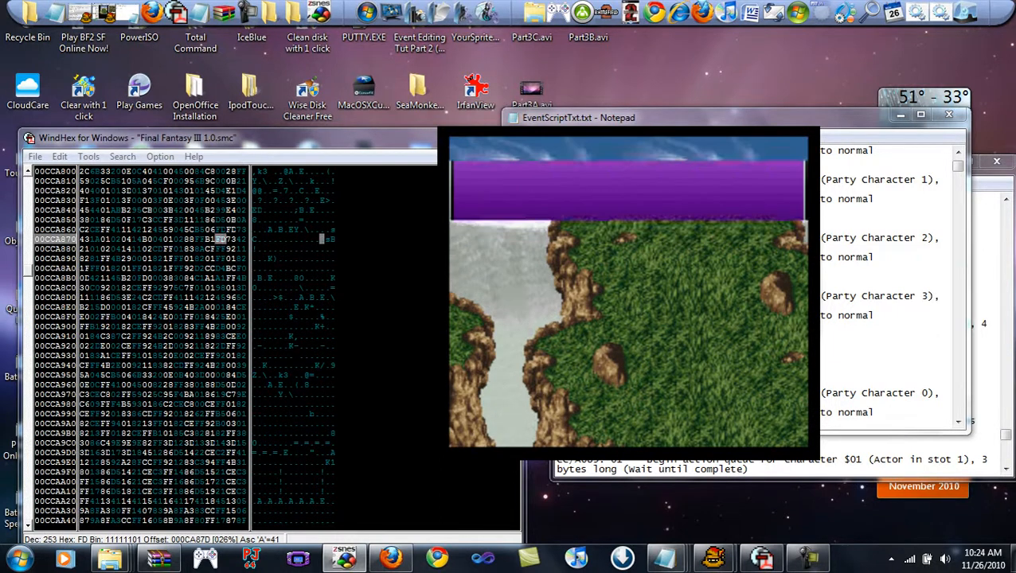
key(Escape)
key(Up)
key(Return)
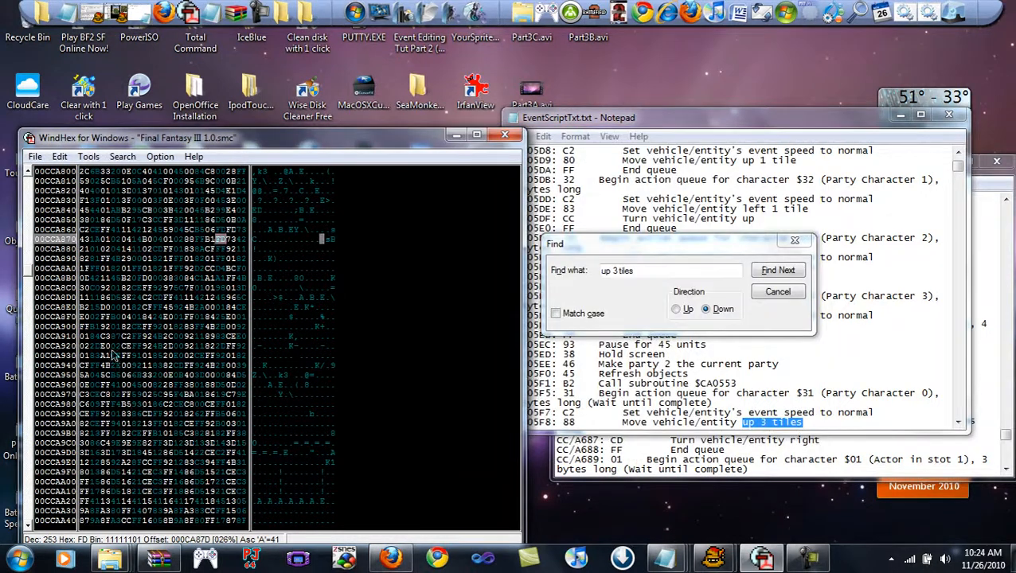
Replace the B0 at CA876 with 01 in WindHex and search EventScriptTxt.txt for "up 8 tiles"
click(167, 239)
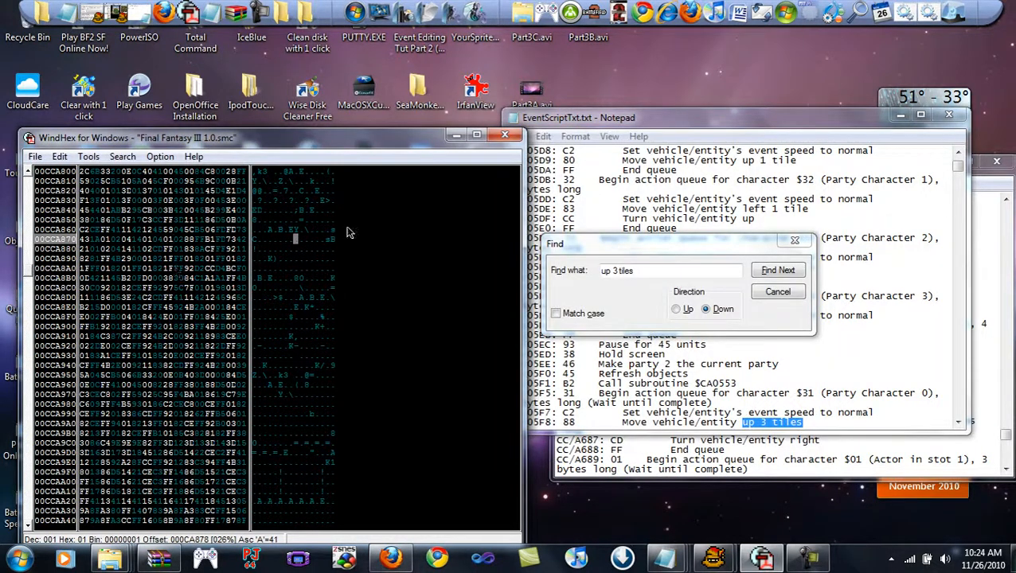
click(621, 248)
text(u)
key(BackSpace)
text(up 7)
key(BackSpace)
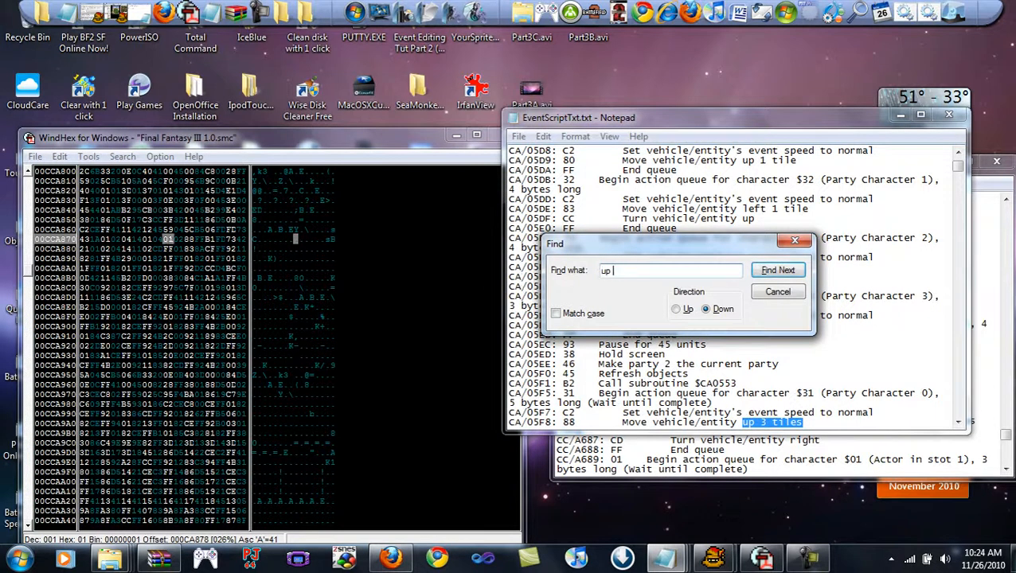
text(8 tiles)
key(Return)
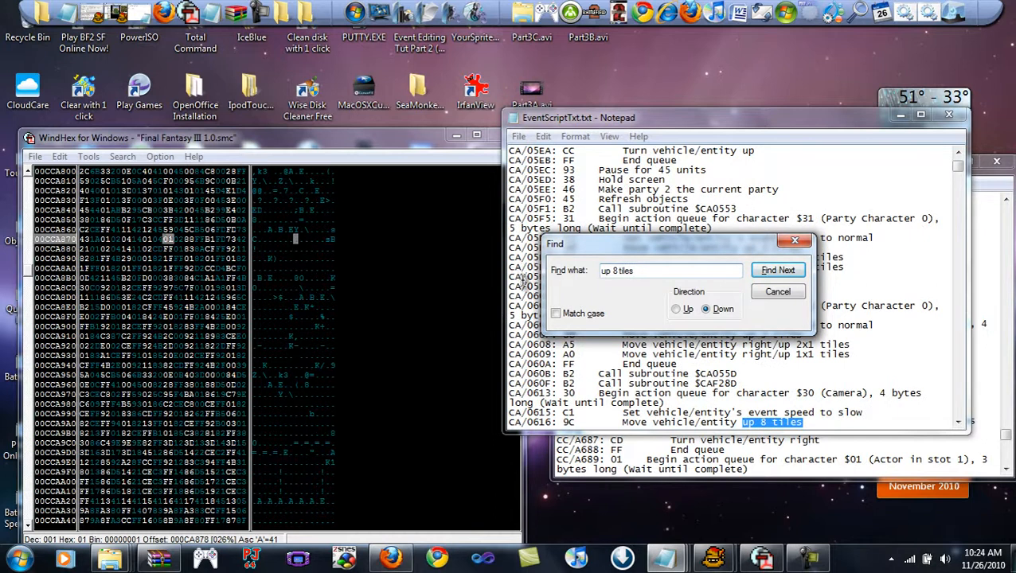
Enter FD at CA877 and 9C for up 8 tiles at CA878 in WindHex
click(309, 286)
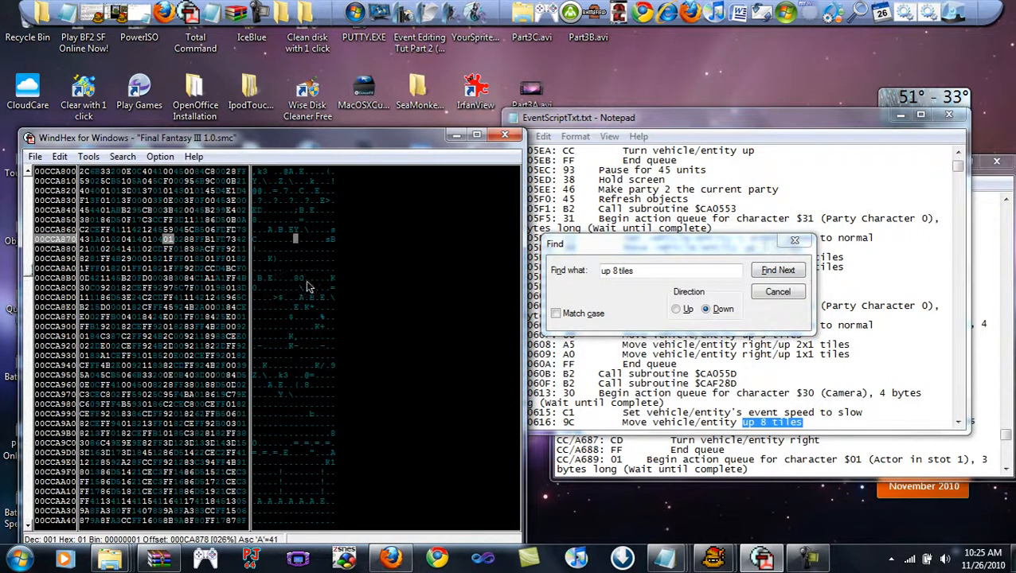
key(Left)
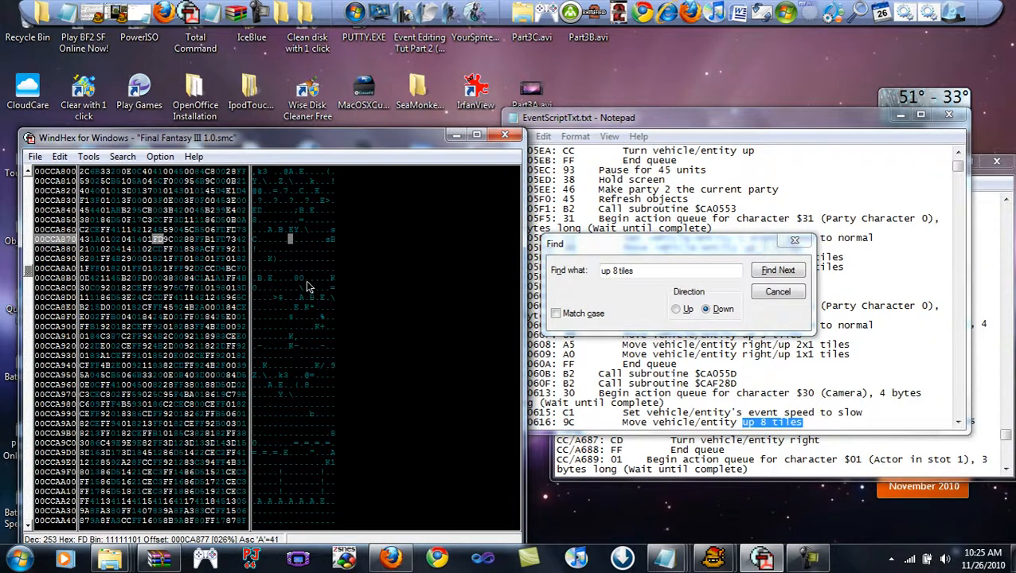
key(Right)
key(Right)
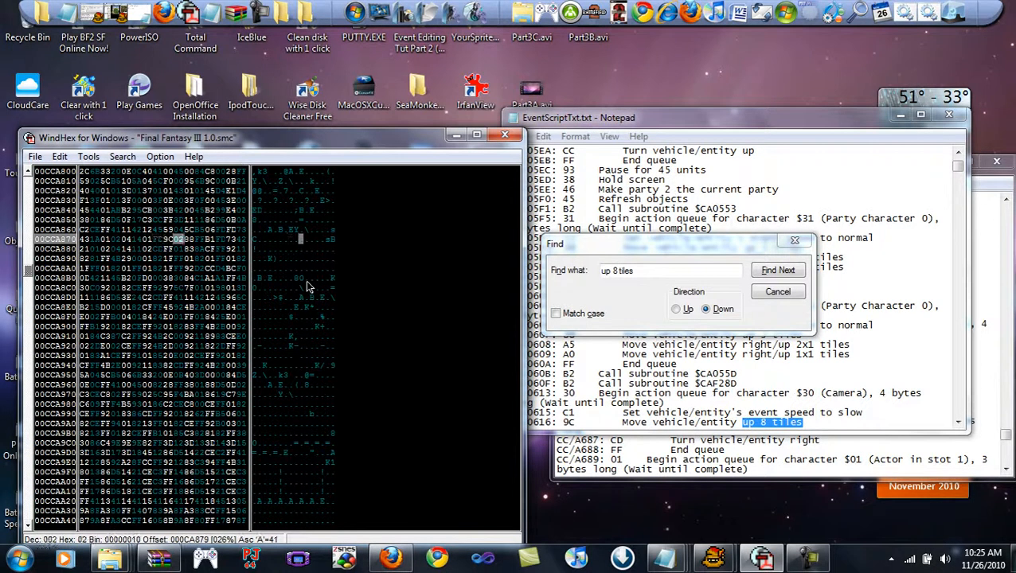
Search EventScriptTxt.txt for "up 6 tiles" and enter its code 94 at CA879 in WindHex
click(644, 271)
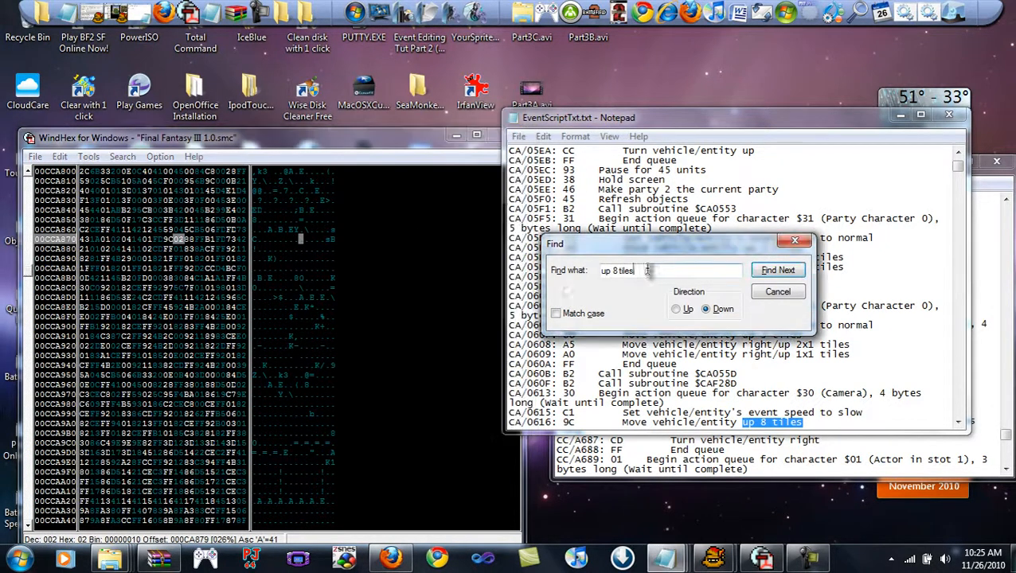
text(up 6 tiles)
key(Return)
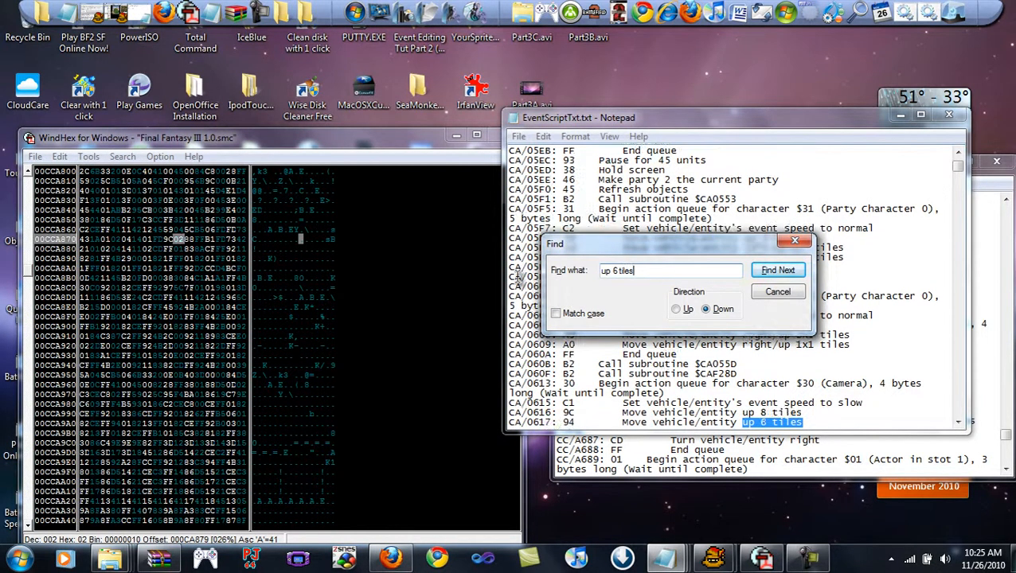
click(177, 238)
key(Right)
Search EventScriptTxt.txt for "left/up 1x1" and enter A3, CC and FF from CA87A in WindHex
key(alt+Tab)
text(left/)
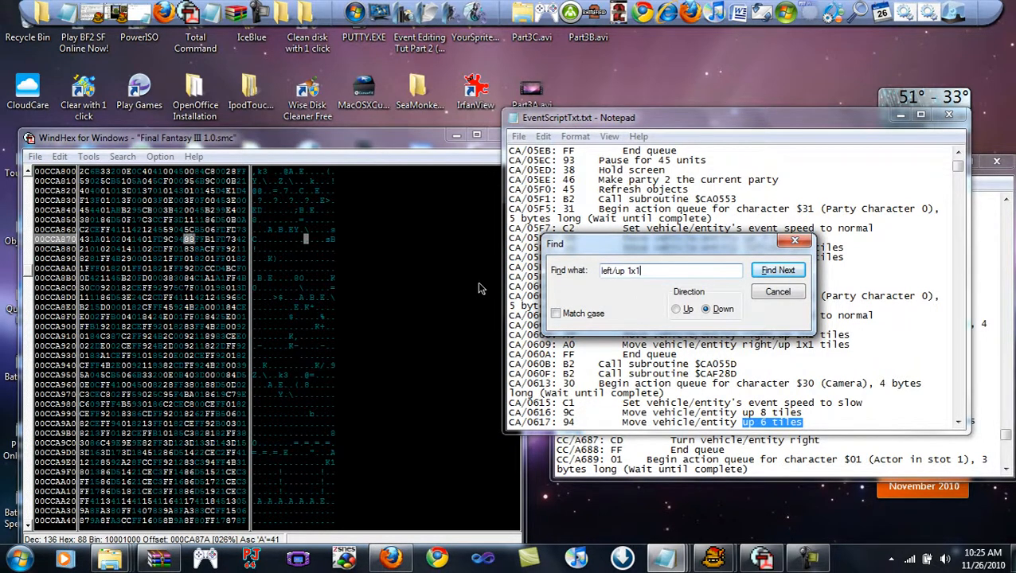
text(up 1x1)
key(Return)
key(alt+Tab)
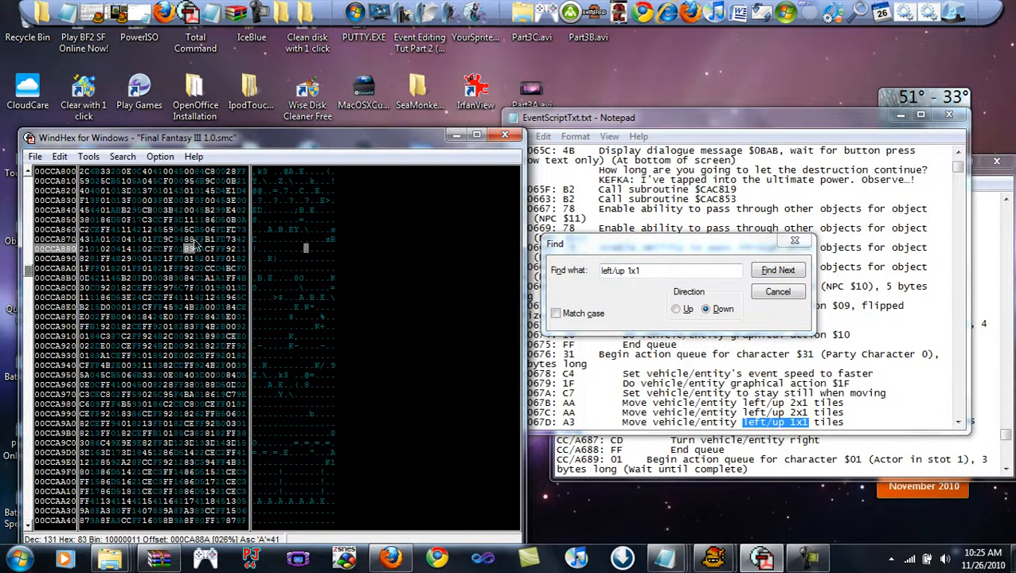
text(a3)
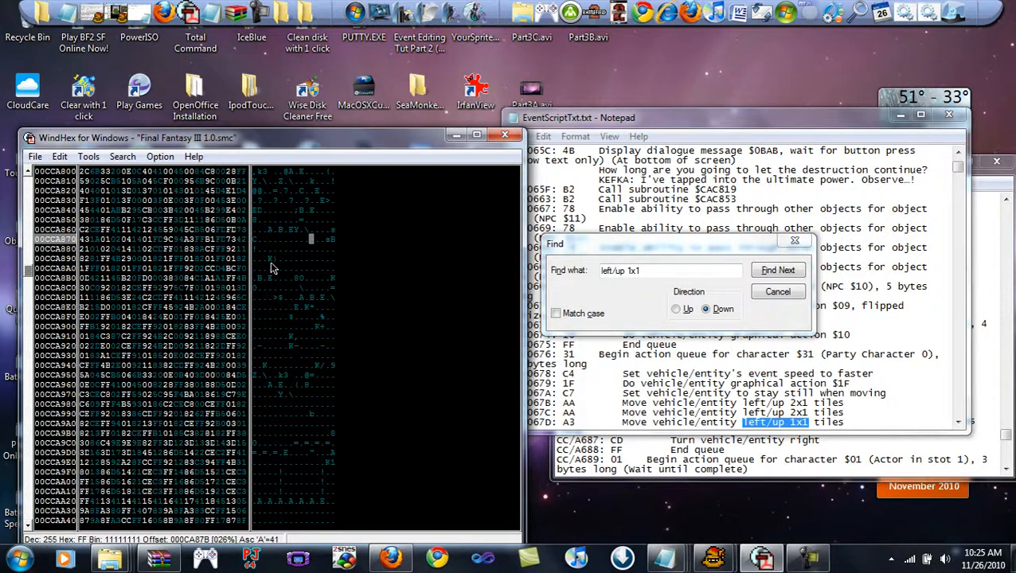
text(ff)
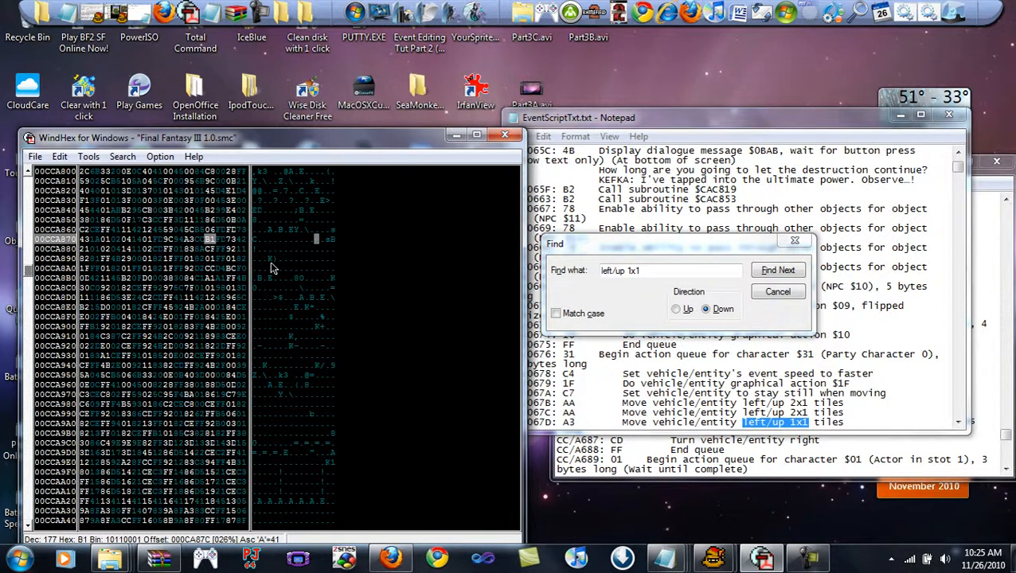
text(FF)
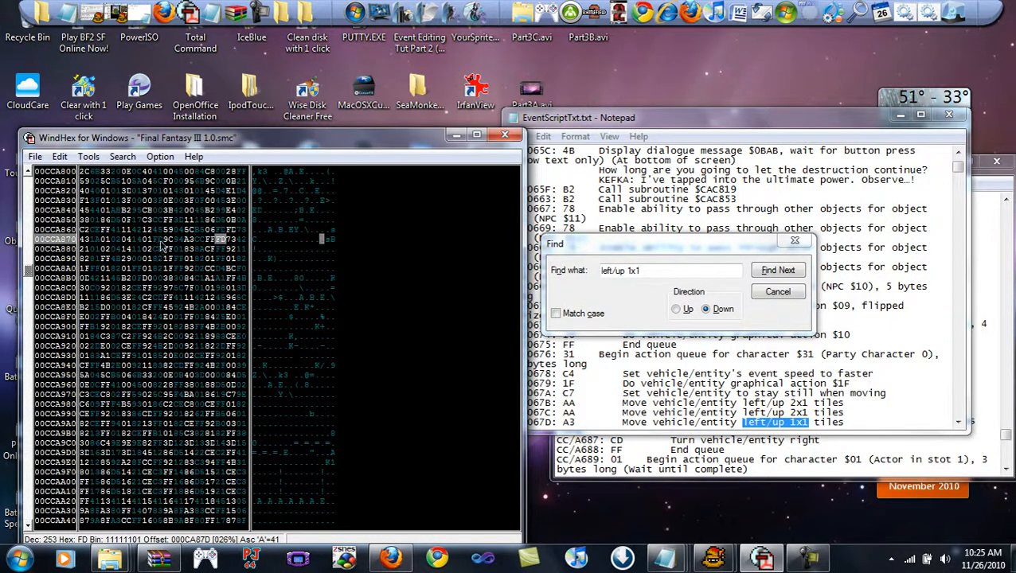
Count the action queue's bytes from CA878 and set the queue length byte at CA877 to 05
click(159, 240)
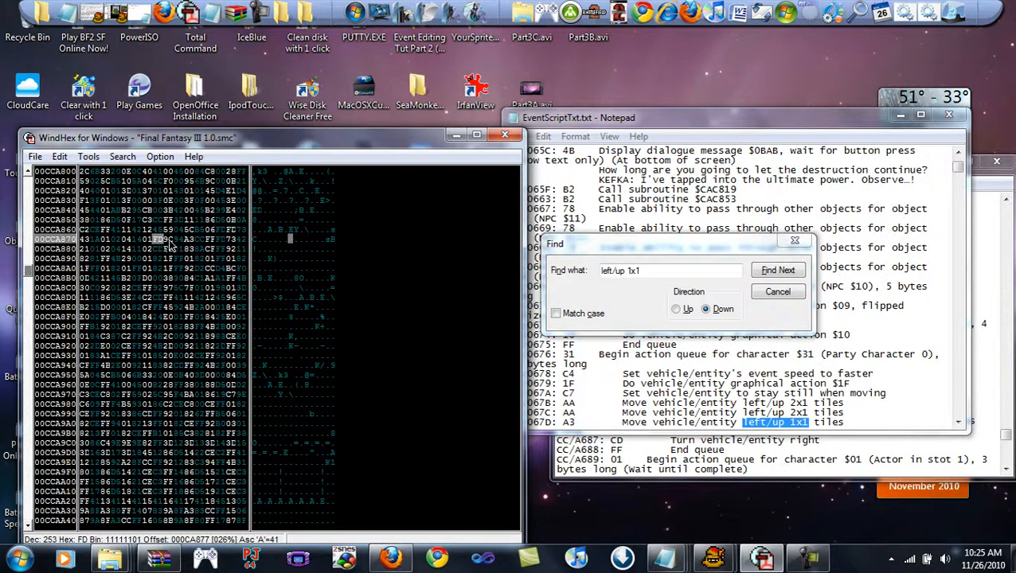
click(191, 240)
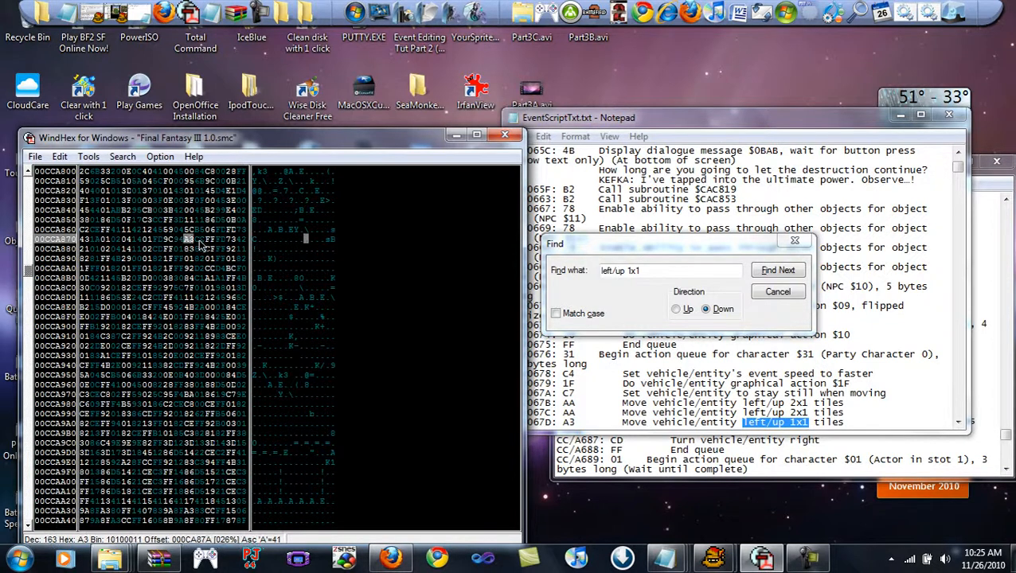
click(164, 241)
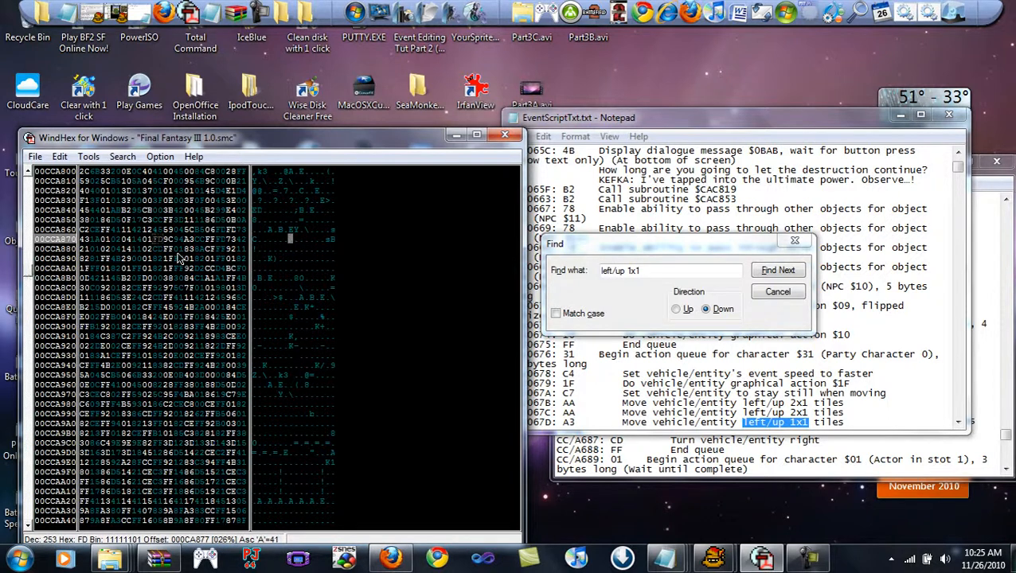
text(02)
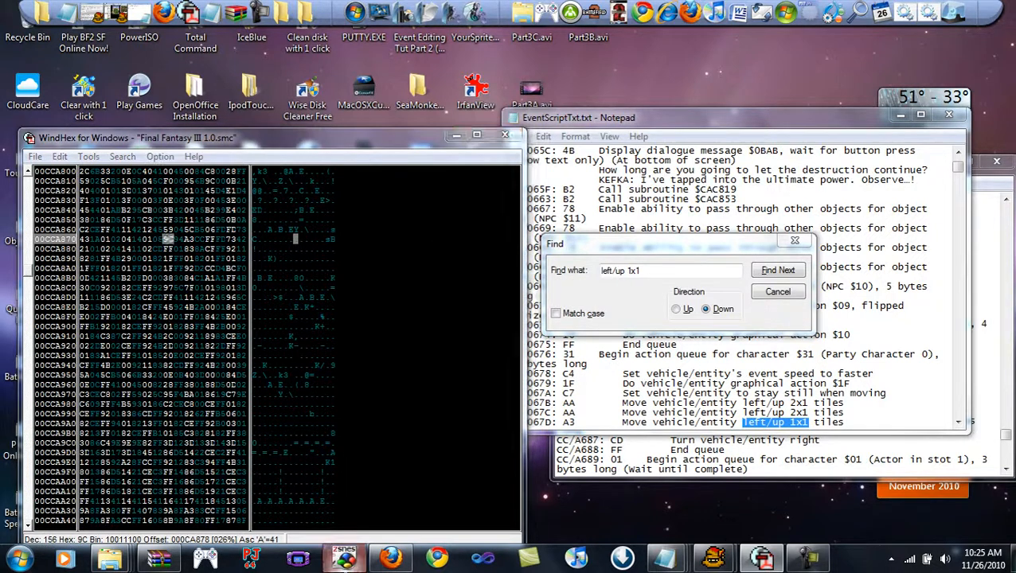
Run the ROM in ZSNES from the saved state to watch character 01's new movement, and quit the emulator
click(344, 557)
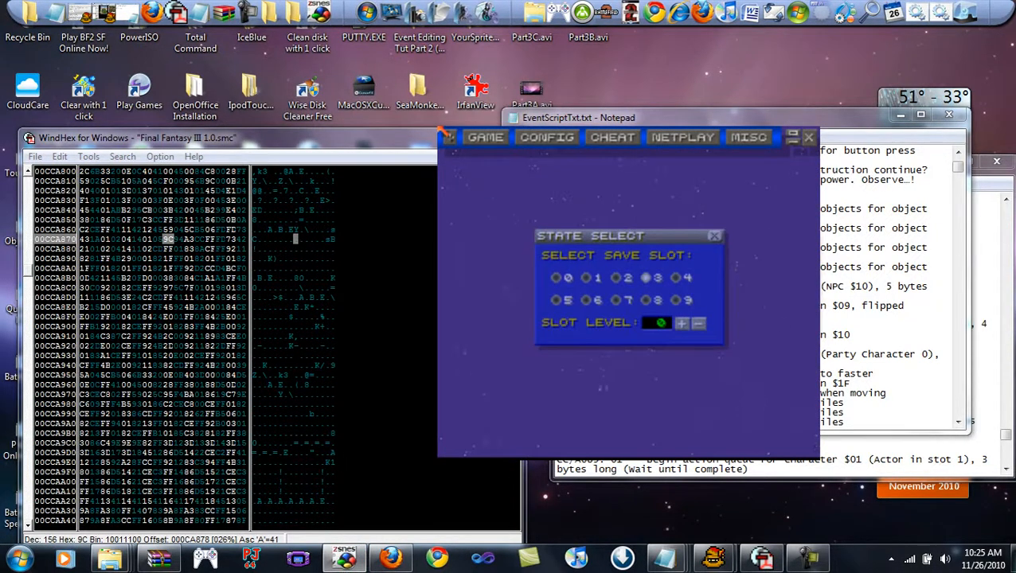
key(Return)
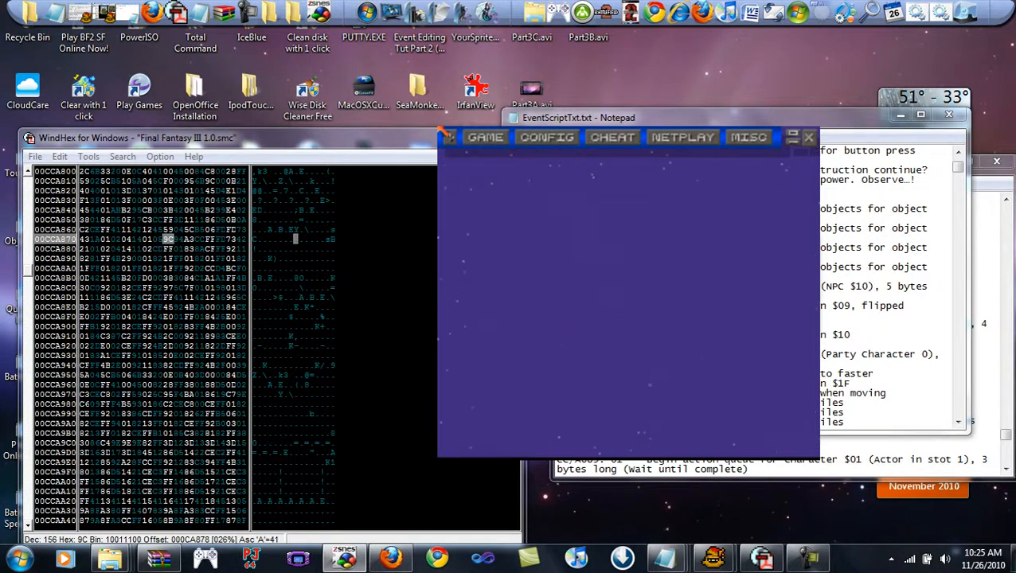
key(Return)
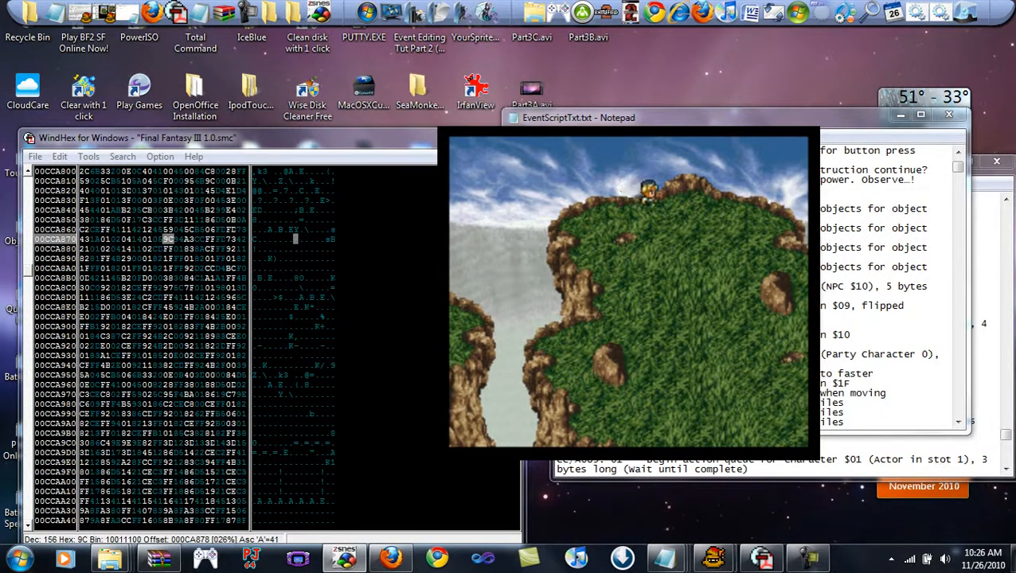
key(Escape)
key(Up)
key(Return)
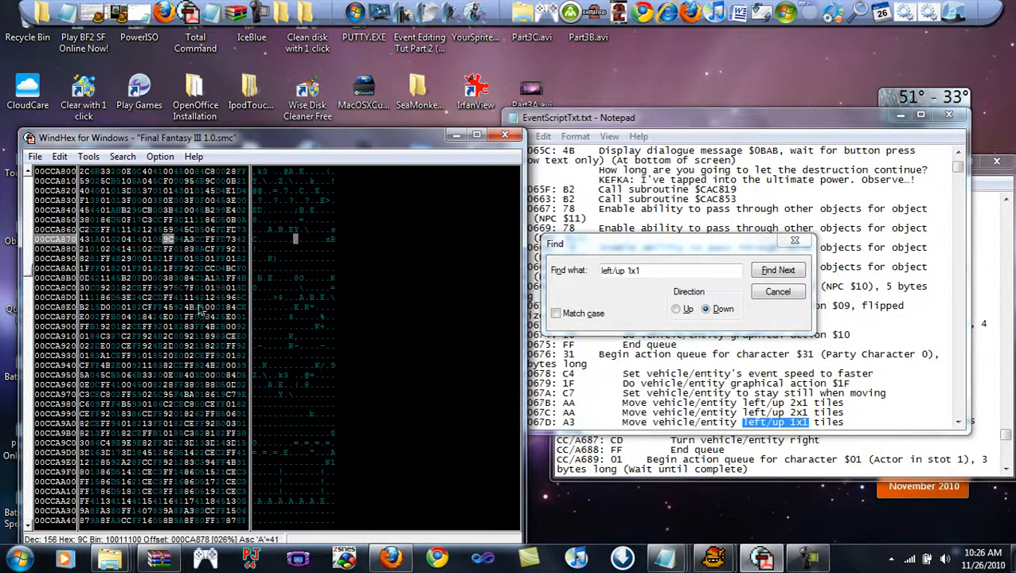
Set the queue length byte at CA877 to 85
click(162, 241)
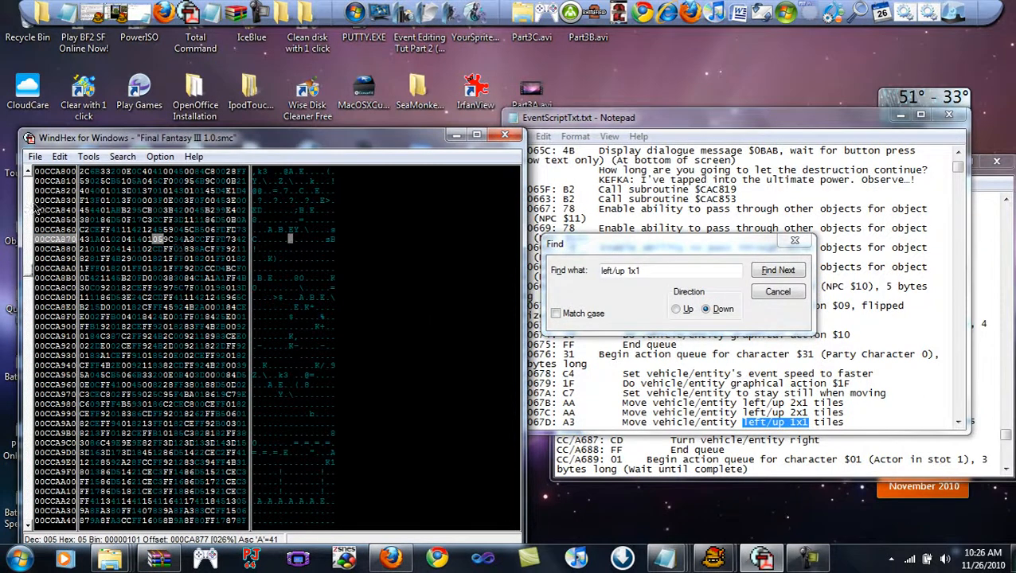
key(Right)
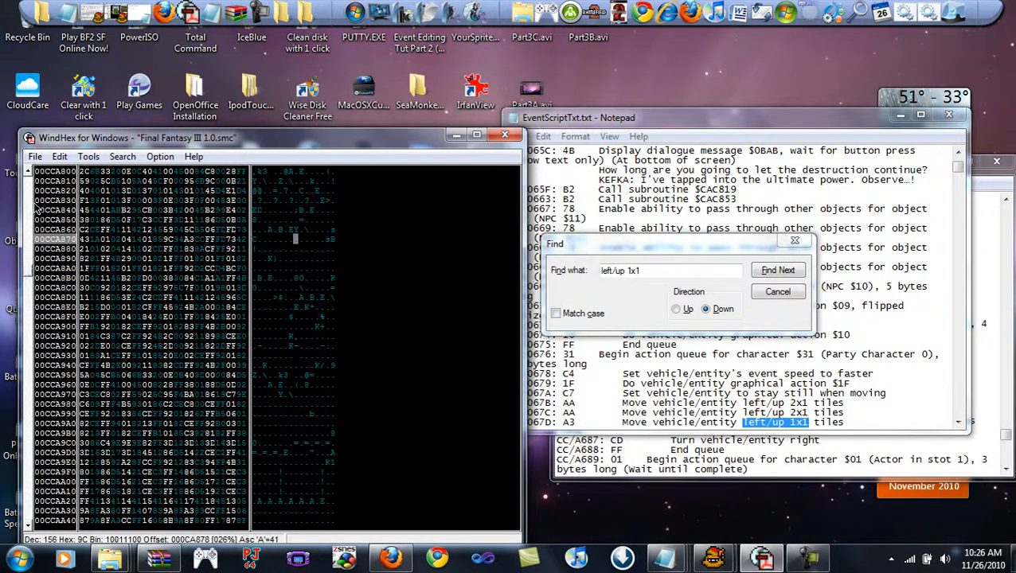
Load the saved state in ZSNES again to check the event with the 85 queue length byte, and quit the emulator
click(344, 557)
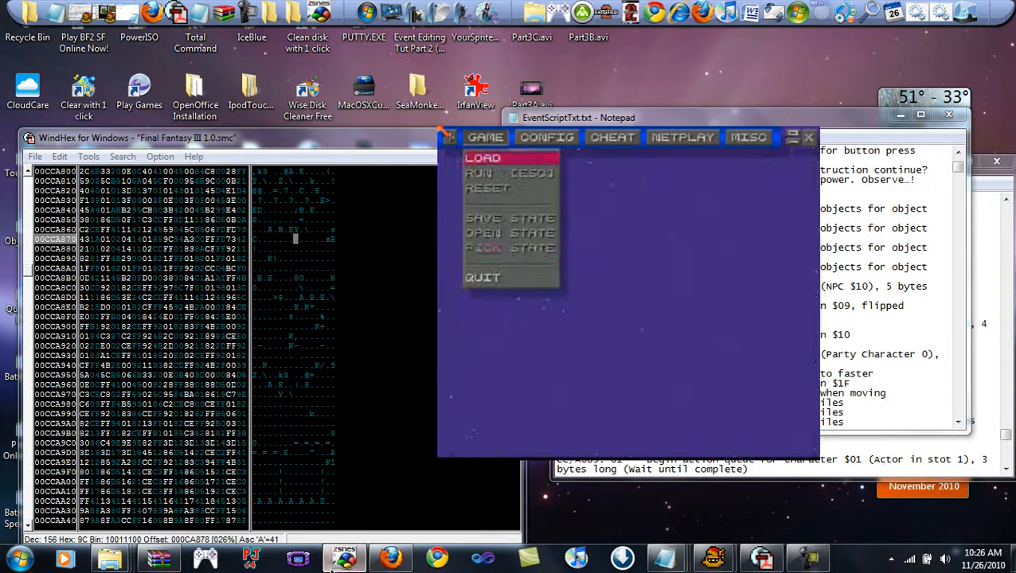
key(Right)
key(Left)
key(Return)
key(Escape)
key(Up)
key(Up)
key(Return)
key(Return)
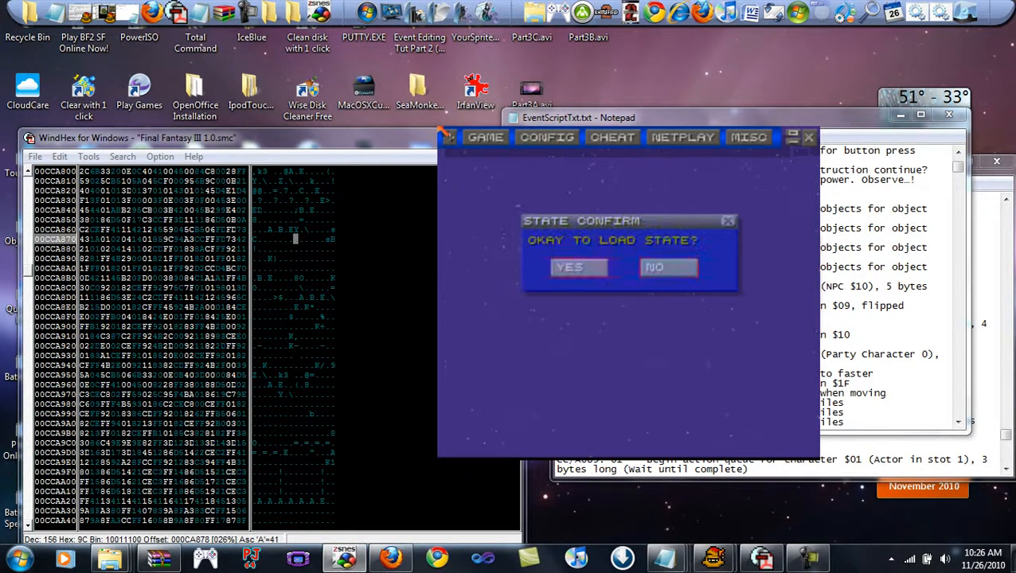
key(Return)
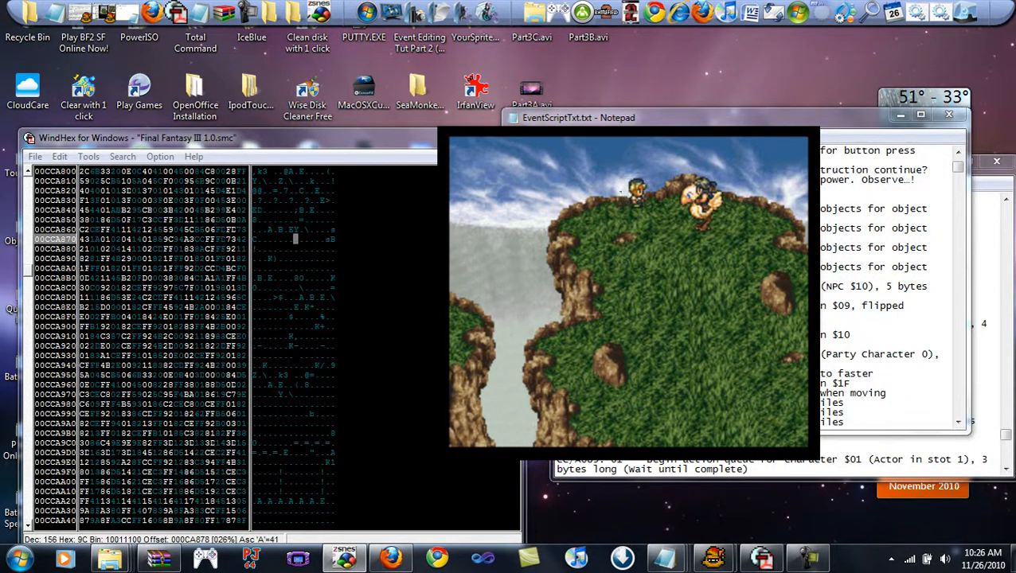
key(Escape)
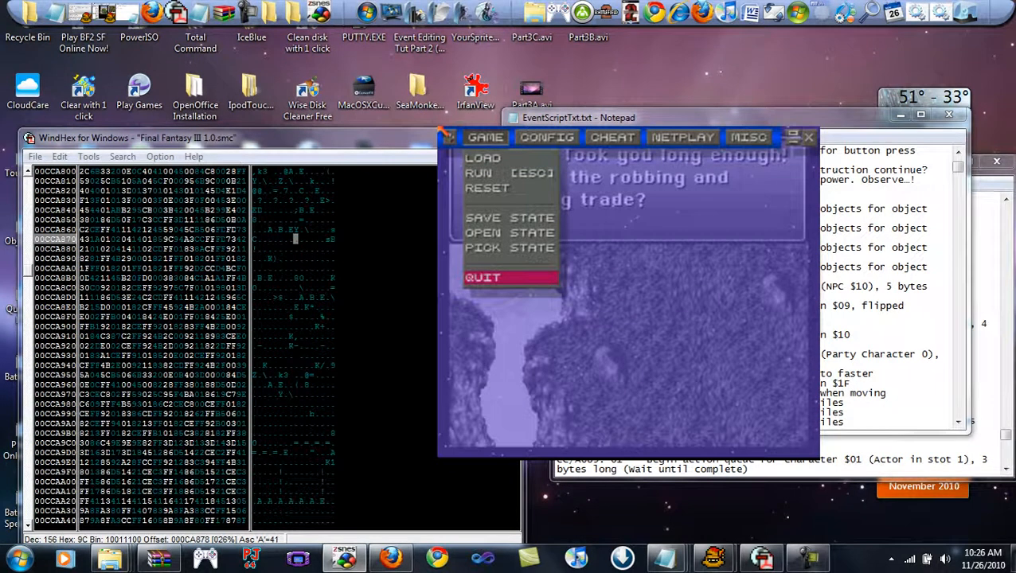
key(Return)
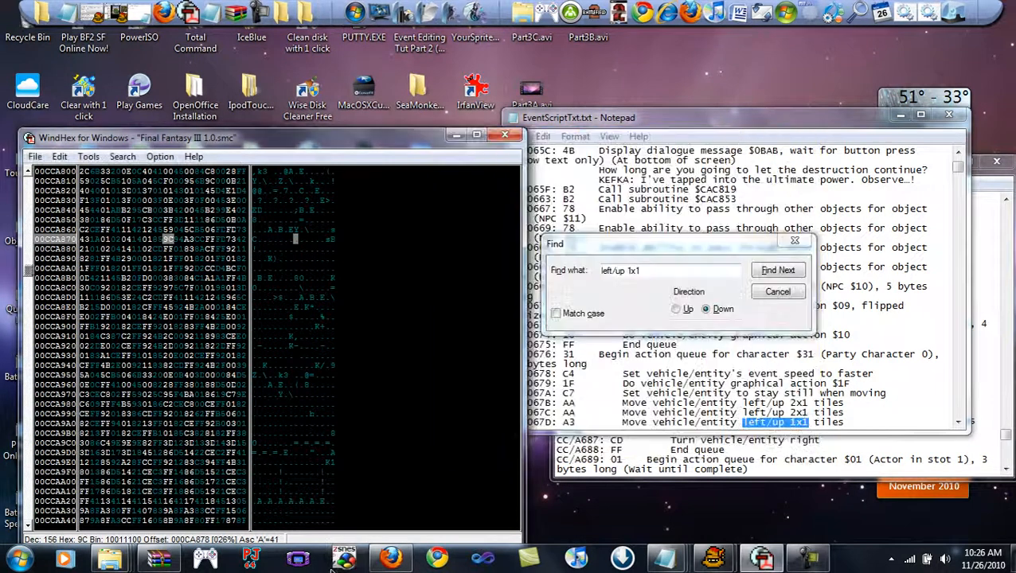
Search the event script for "up 4 tiles" to look up the byte for that movement
click(174, 239)
click(565, 278)
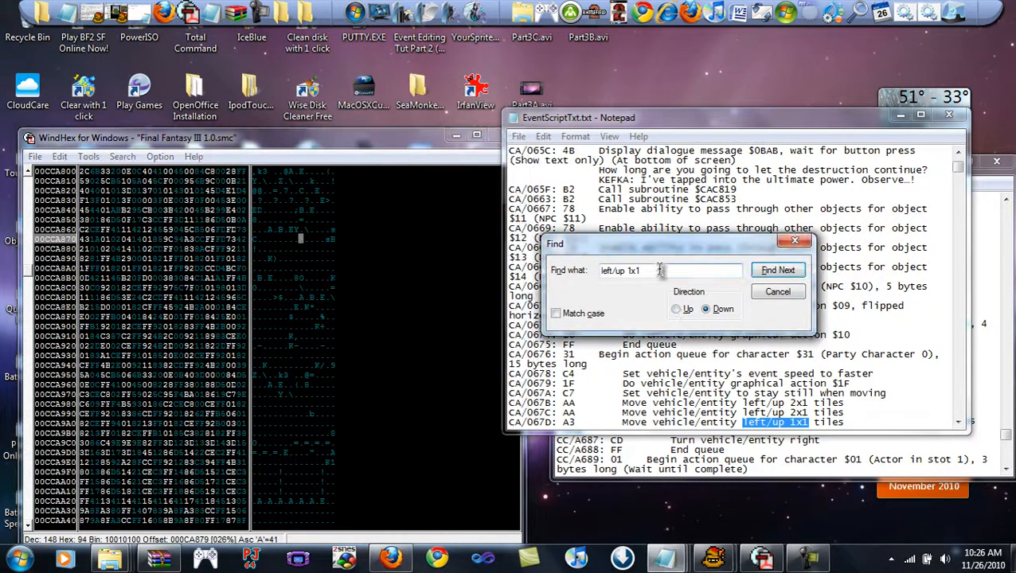
text(up 4 tiles)
key(Return)
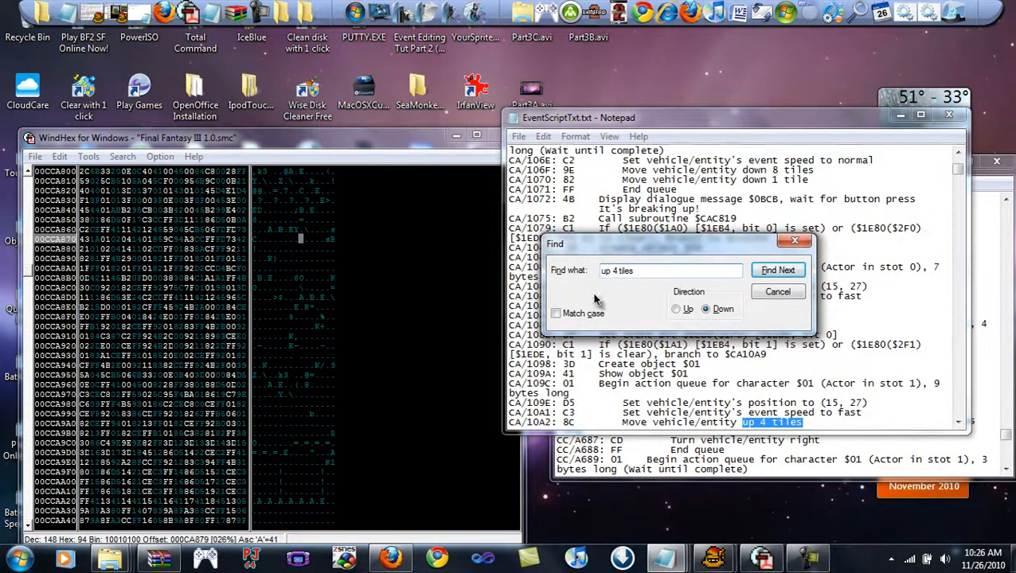
Change character 01's queue bytes from CA879 to CA87B to 8C, CF and FD, and save the ROM
click(177, 245)
key(Right)
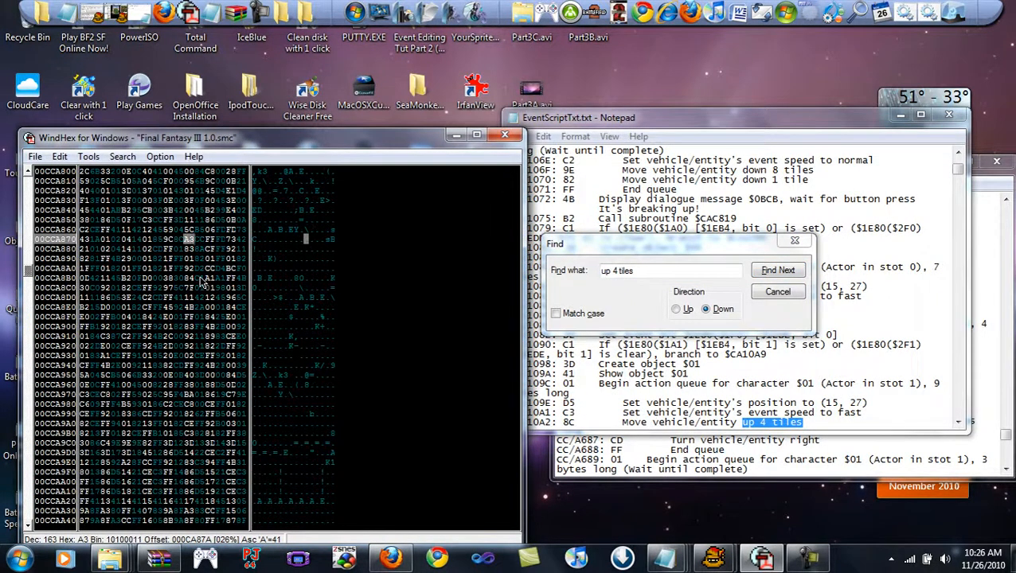
key(Right)
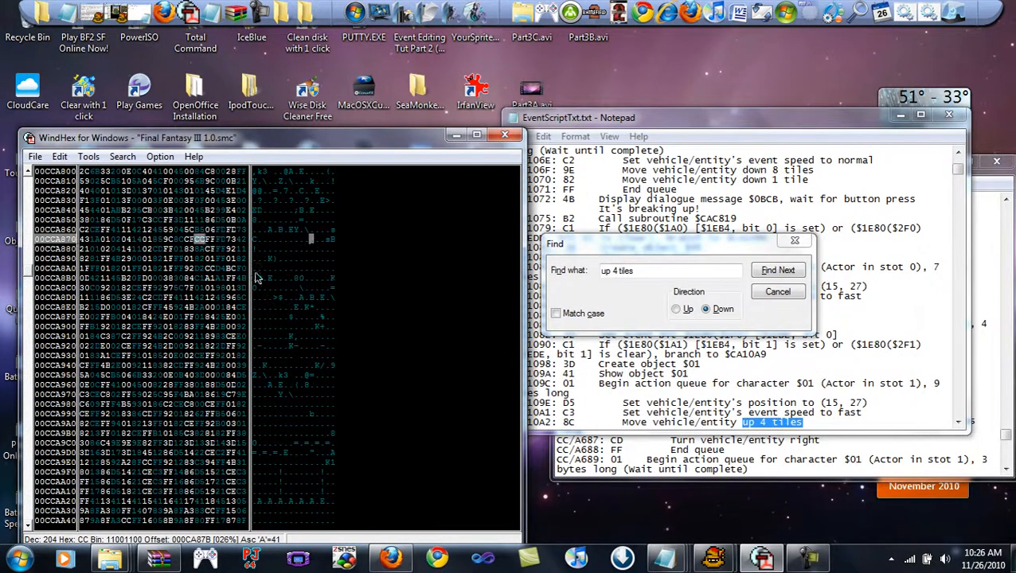
key(Right)
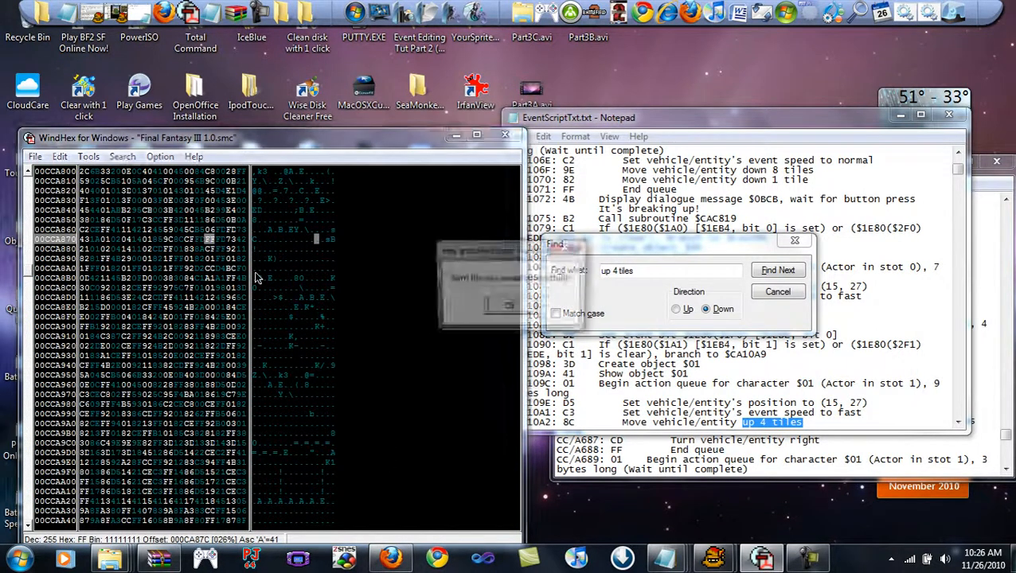
Load the saved state in ZSNES to watch the event with the edited movement bytes, and quit the emulator
click(344, 557)
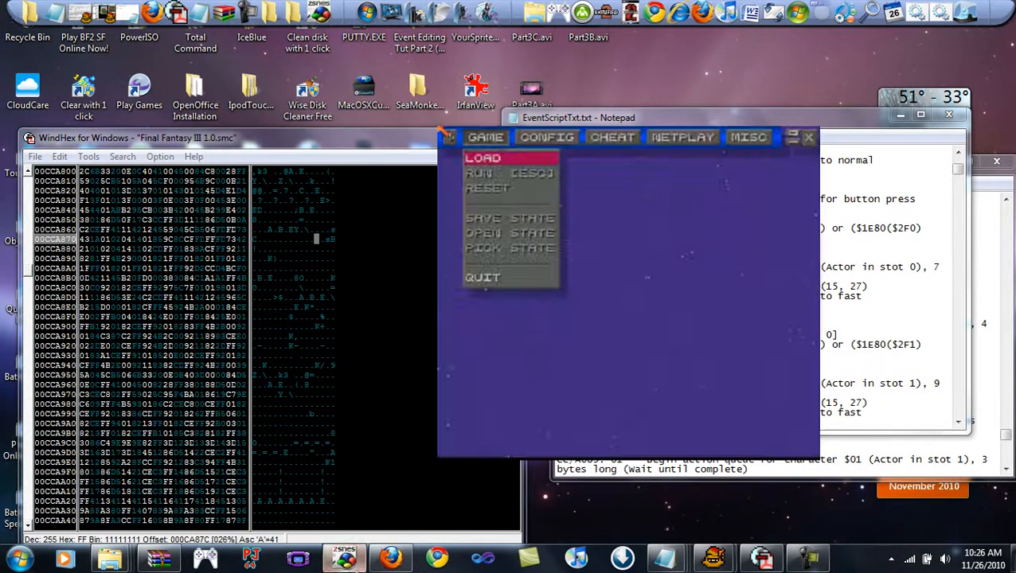
key(Up)
key(Up)
key(Return)
key(Escape)
key(Escape)
key(Escape)
key(F4)
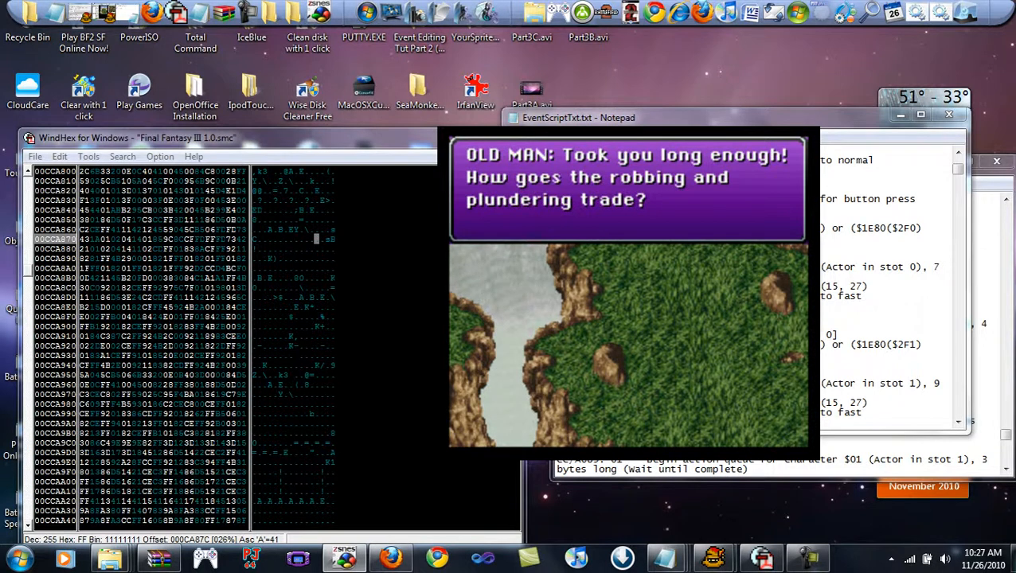
key(alt+Tab)
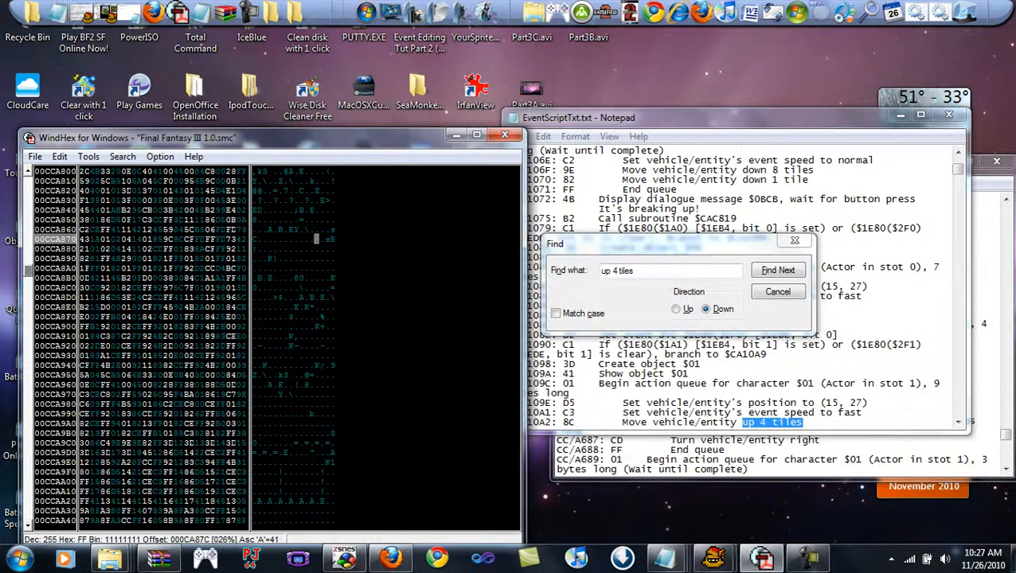
Overwrite the FD byte at CA87B, recheck character 01's movement from the saved state in ZSNES, and quit the emulator
click(199, 239)
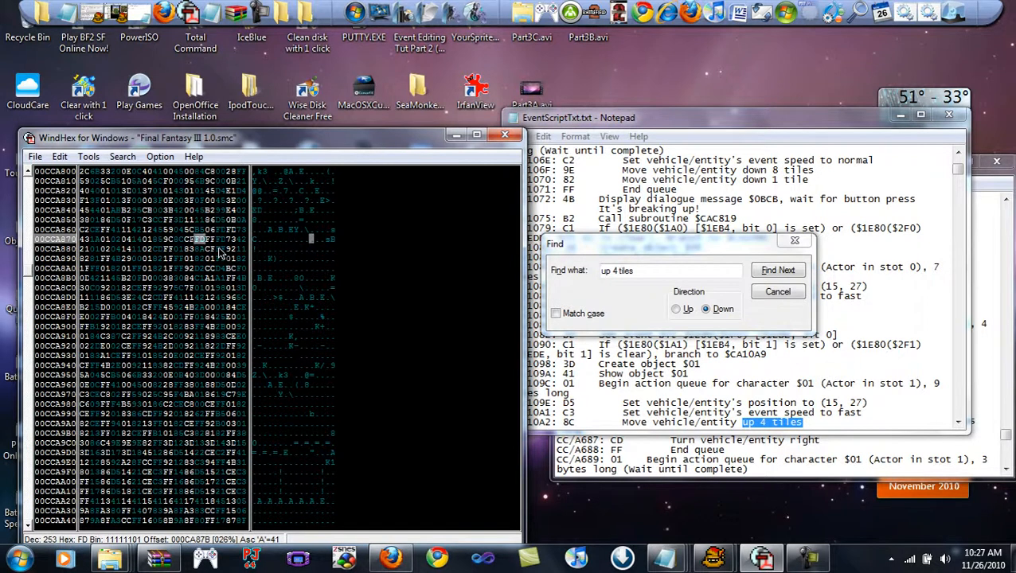
text(f)
click(344, 559)
key(Up)
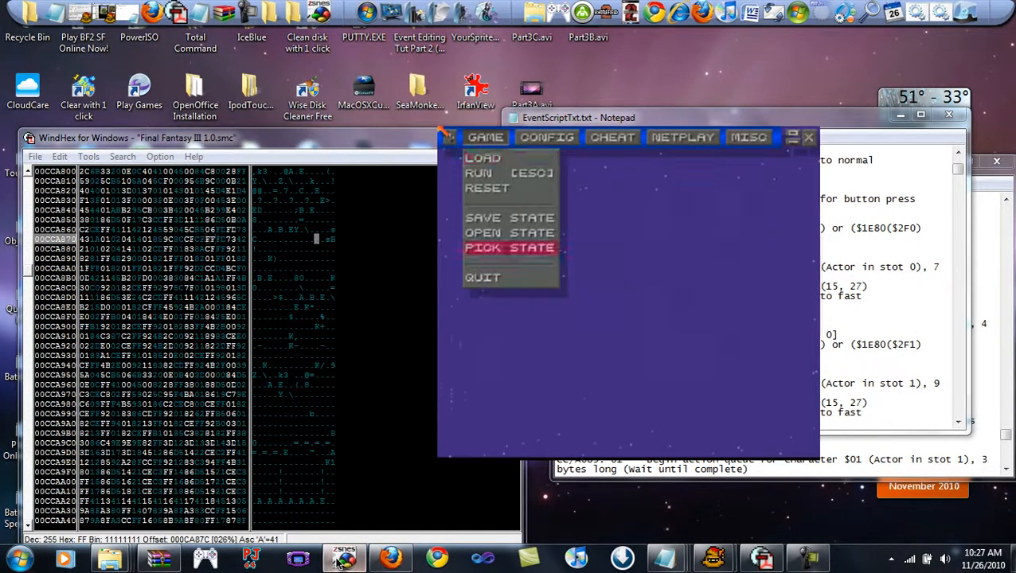
key(Up)
key(Return)
key(Return)
key(Left)
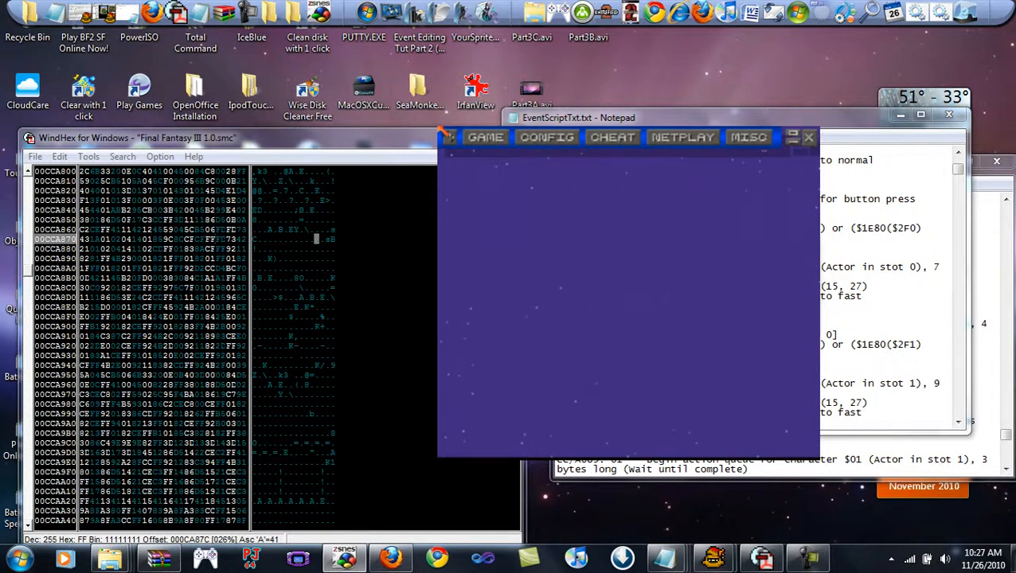
key(Return)
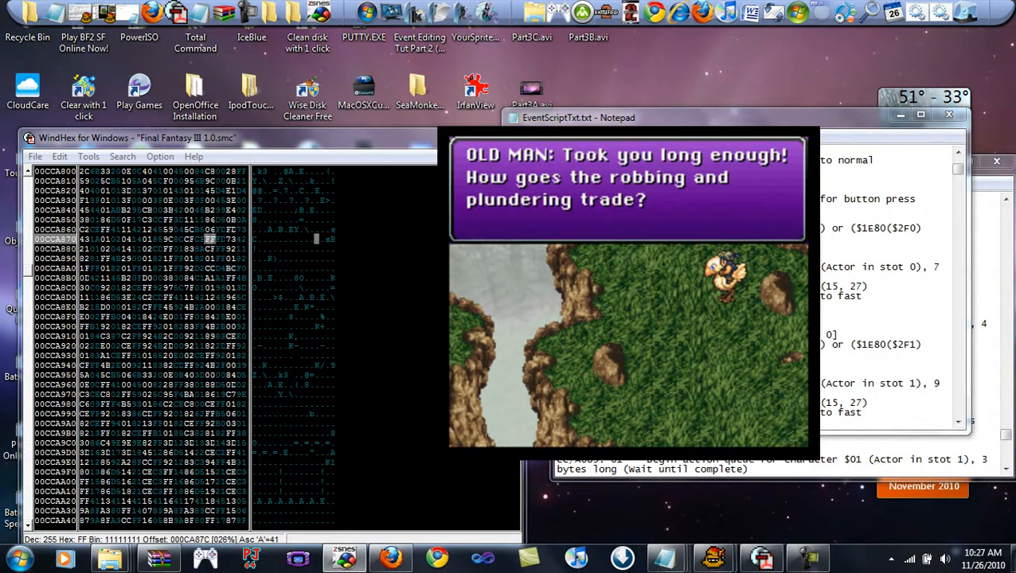
key(Escape)
click(481, 281)
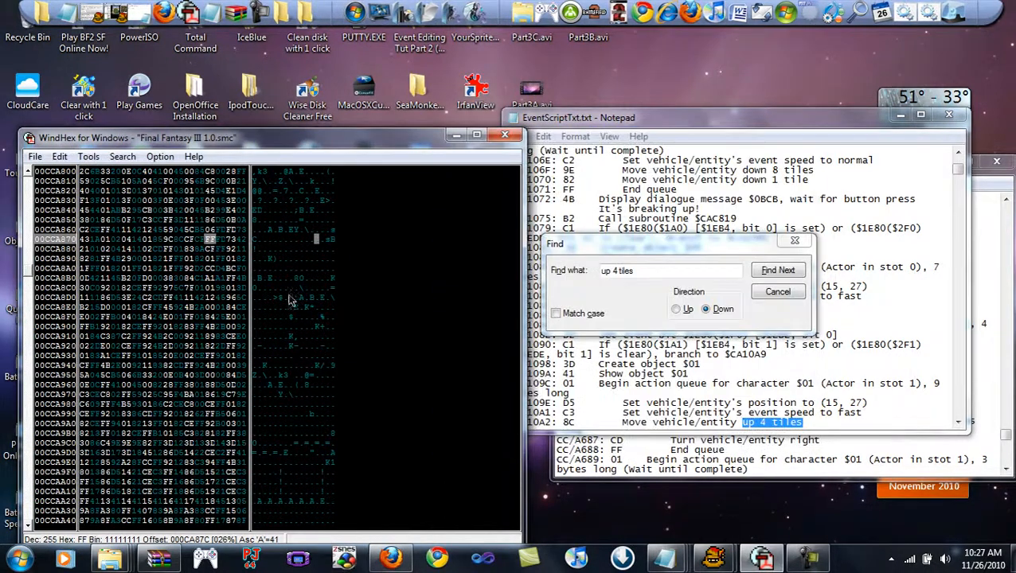
Save the ROM and locate the map-replacement command's bytes from CA87E, just past the end of character 01's queue
key(ctrl+s)
key(Return)
click(231, 239)
click(241, 239)
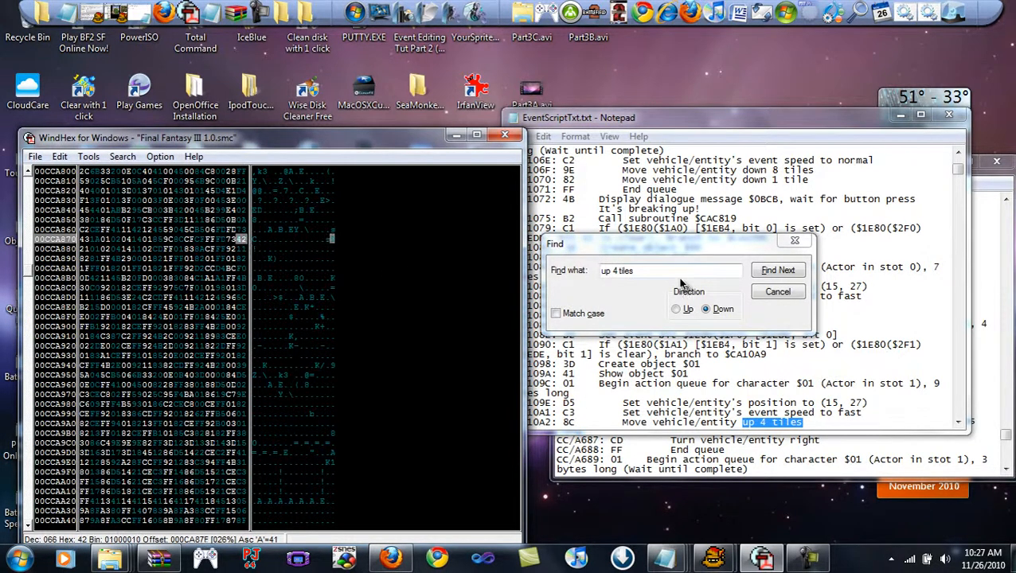
Examine the event script from CC/A66F to CC/A689, covering the map Layer 1 replacements and the action queues for characters $01 and $11
click(904, 116)
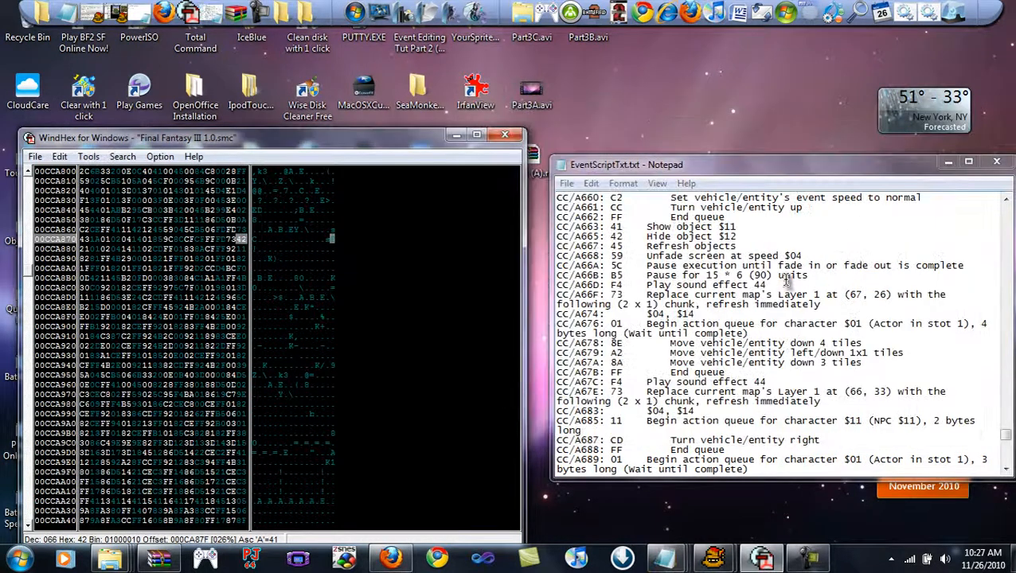
click(629, 294)
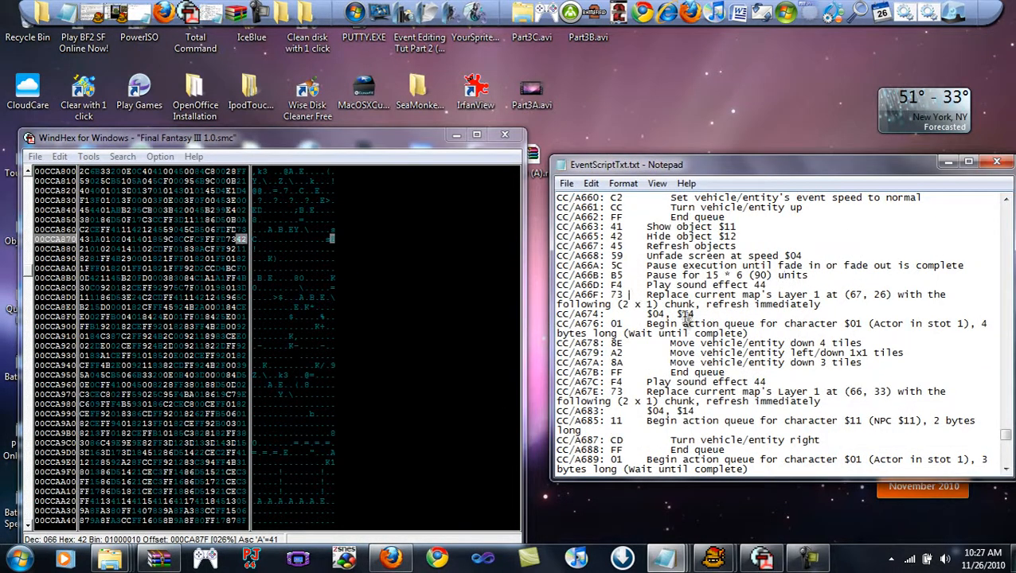
scroll(724, 288, down, 1)
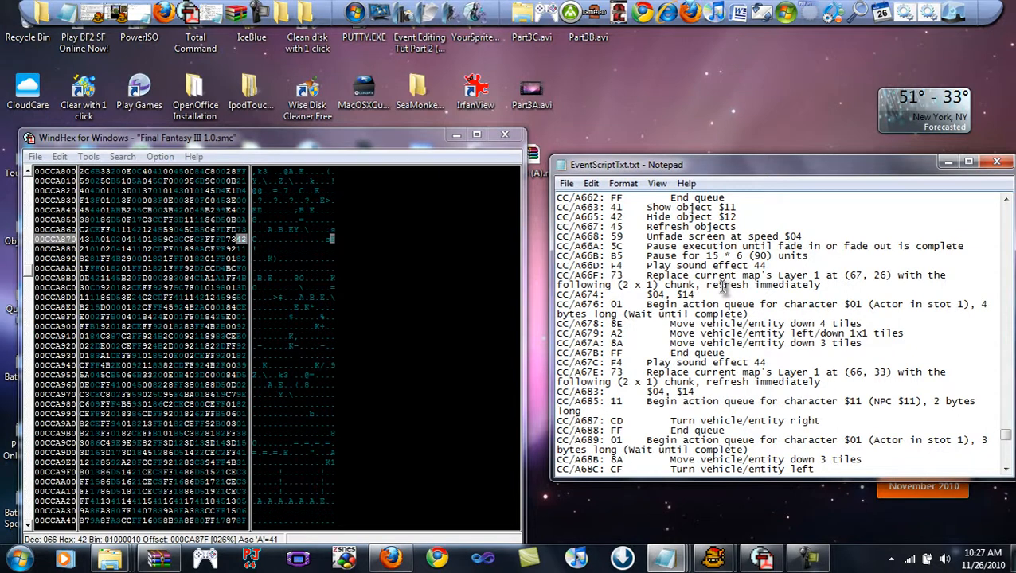
scroll(723, 287, down, 2)
scroll(736, 334, up, 4)
scroll(750, 339, up, 2)
scroll(760, 339, down, 4)
scroll(764, 340, down, 1)
scroll(804, 350, down, 1)
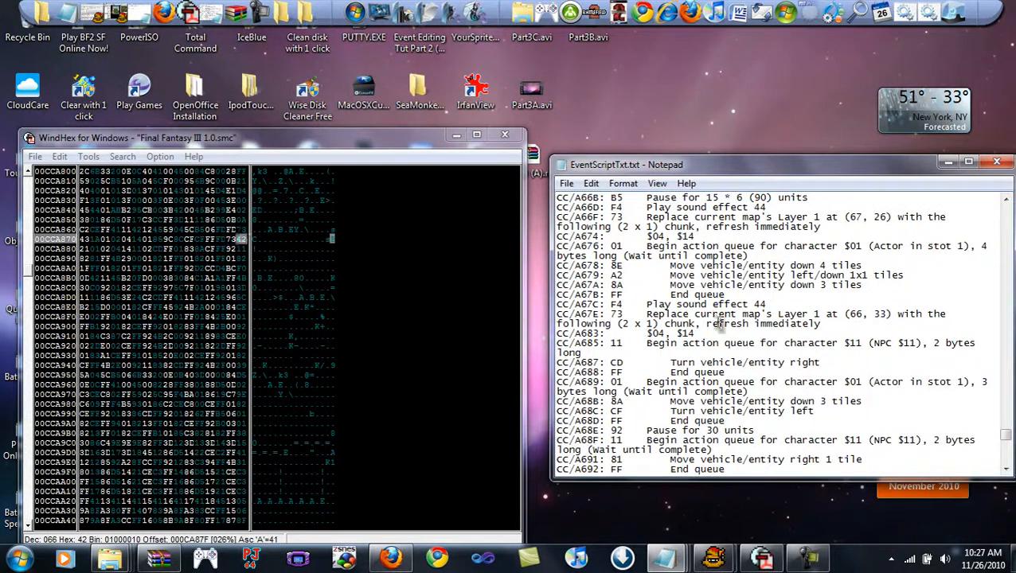
scroll(760, 320, down, 2)
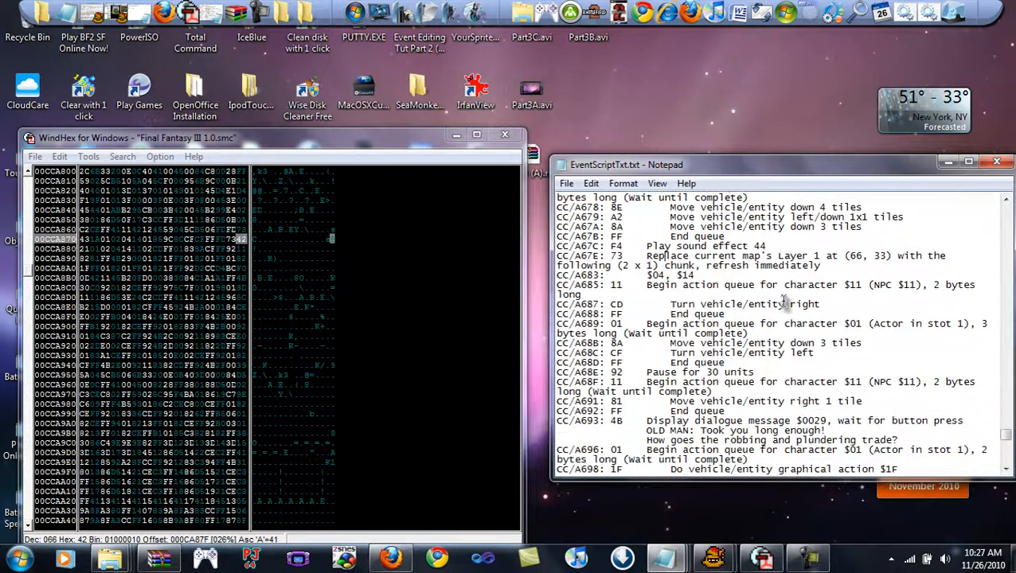
click(684, 284)
scroll(709, 301, down, 1)
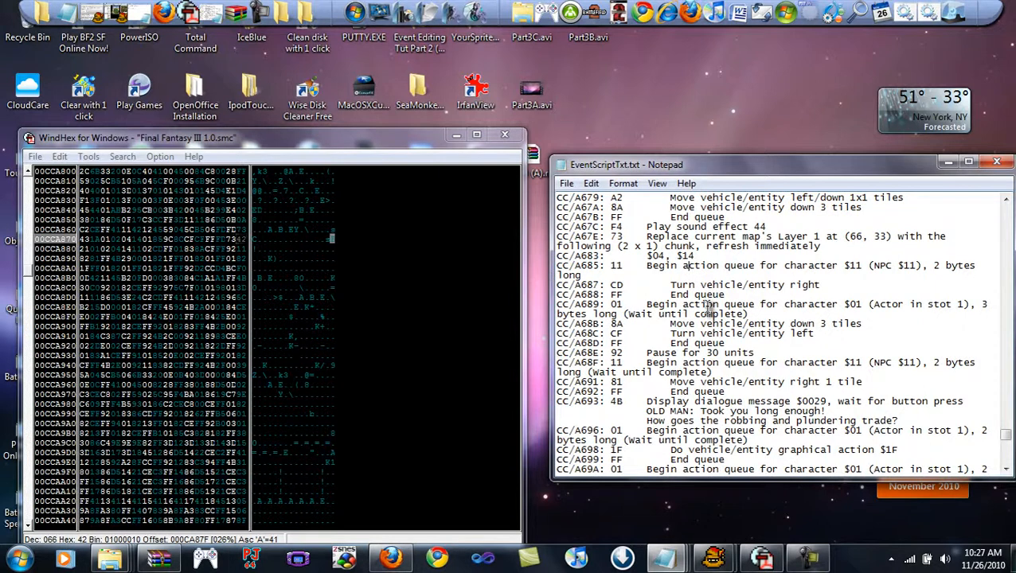
Overwrite the four bytes of character $11's action queue, CA885 to CA888, with FD
click(135, 250)
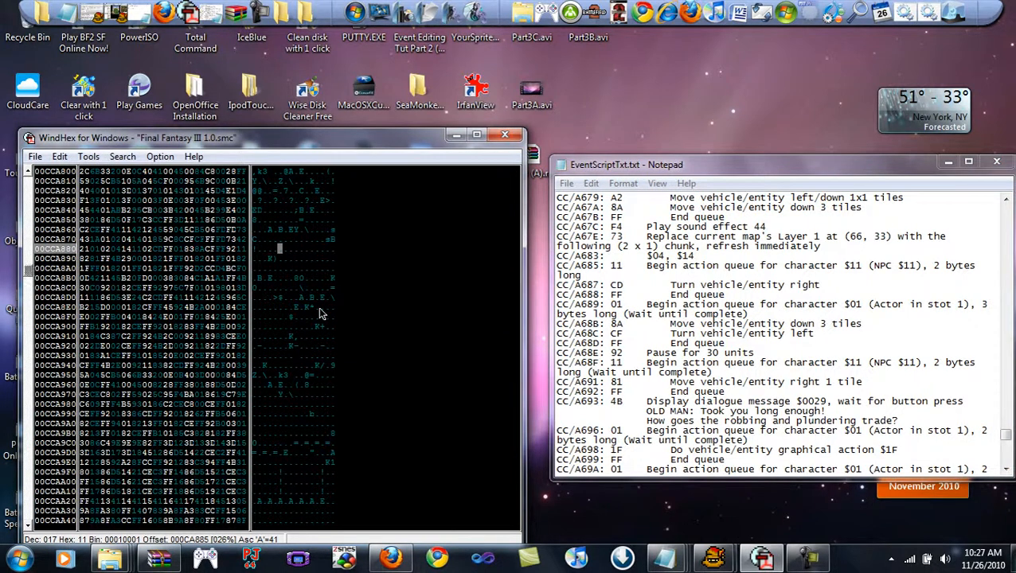
text(FDFDFDFD)
key(ctrl+s)
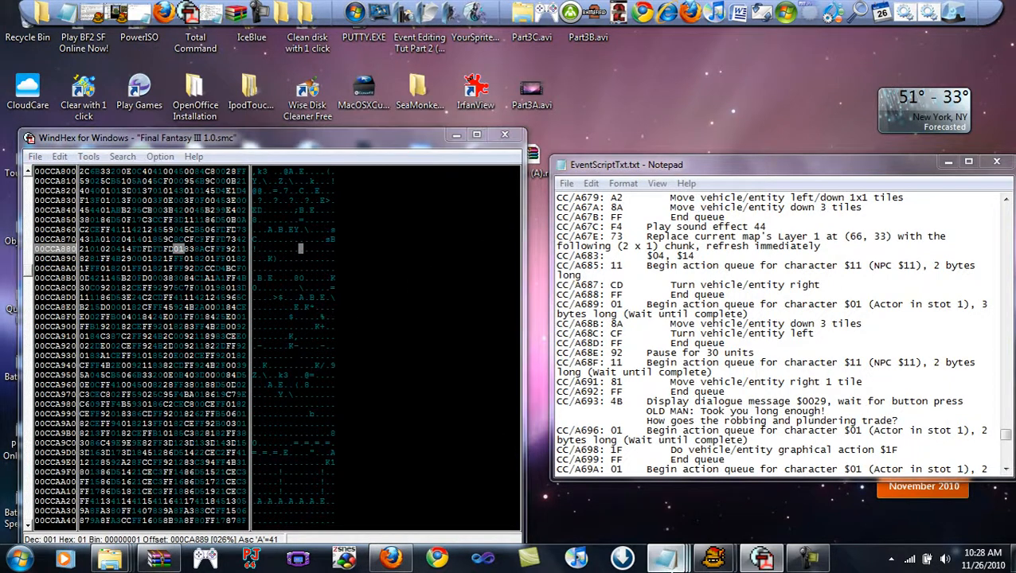
Record the offset ca889 in the untitled Notepad notes, clear the open windows, and save the ROM in WindHex
click(828, 478)
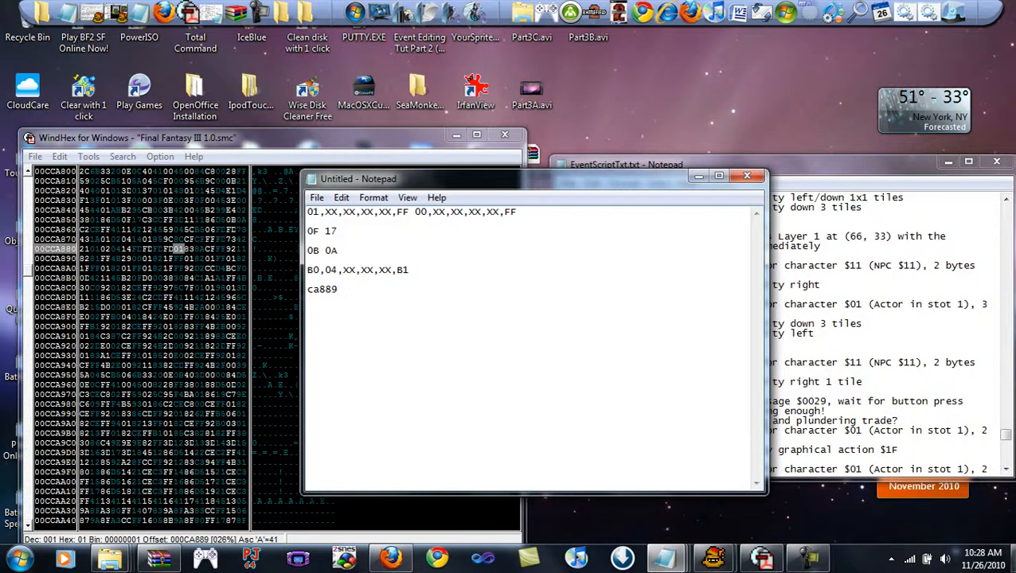
key(super+d)
click(780, 553)
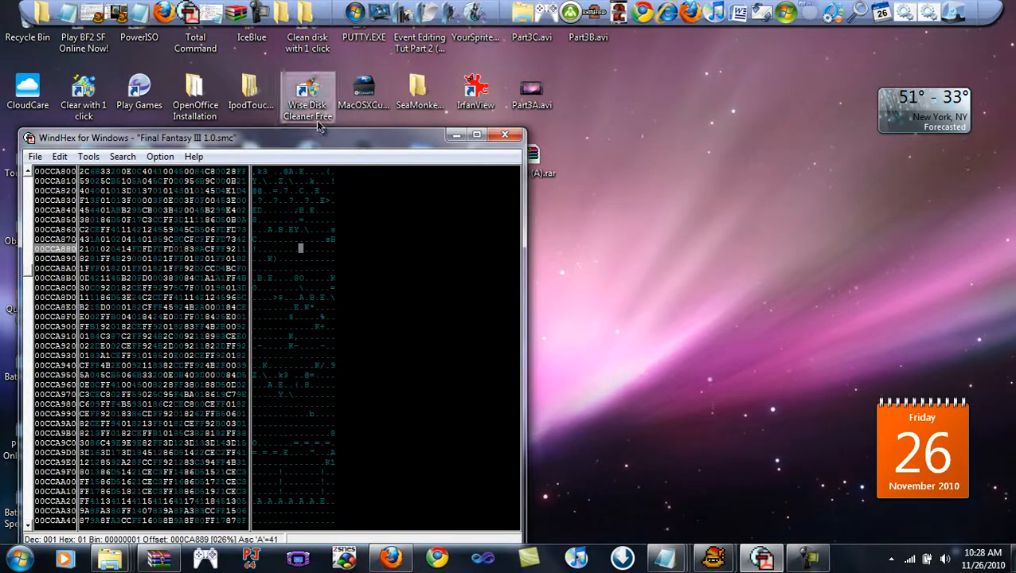
key(ctrl+s)
key(Return)
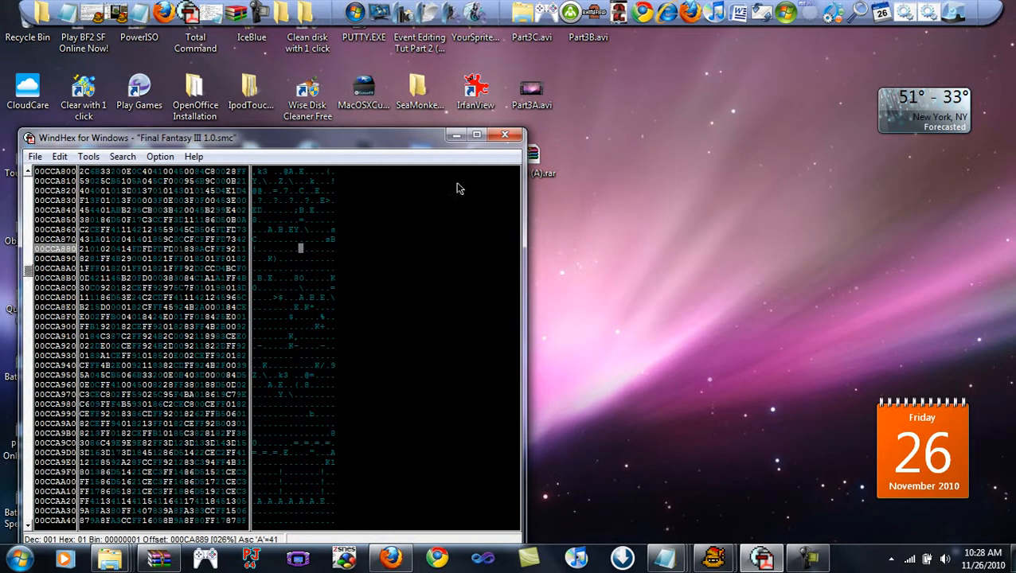
Close WindHex and launch the FF3usME editor from the FF3usME folder inside the desktop's FFVI Editing folder
click(505, 134)
mouse_move(109, 557)
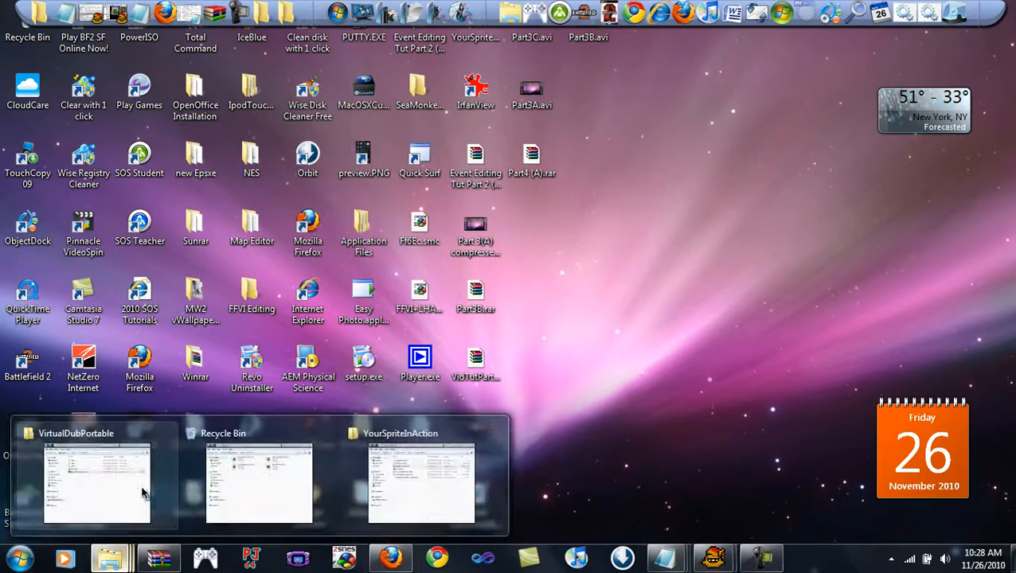
click(170, 500)
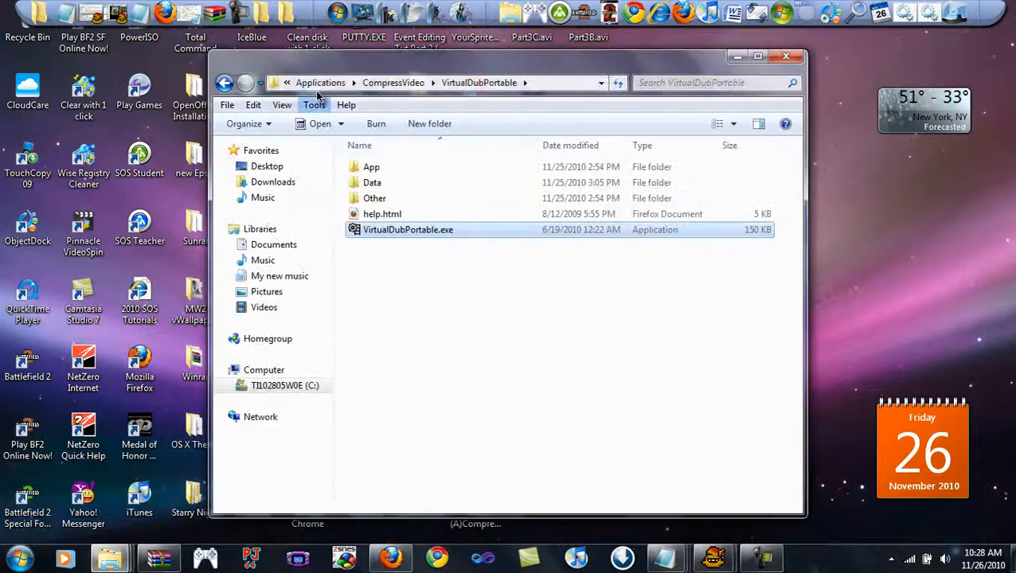
click(269, 168)
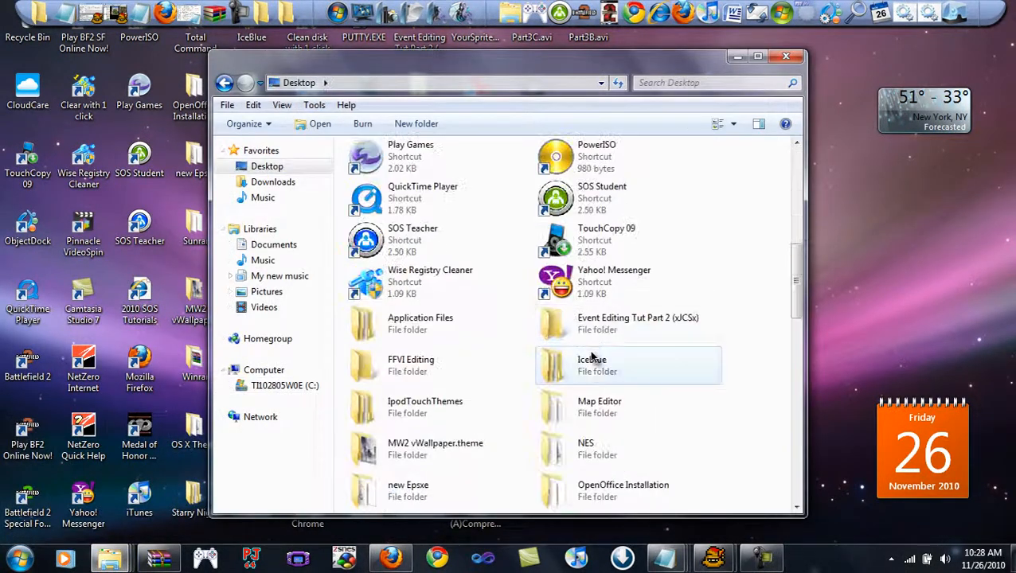
double_click(589, 362)
key(BackSpace)
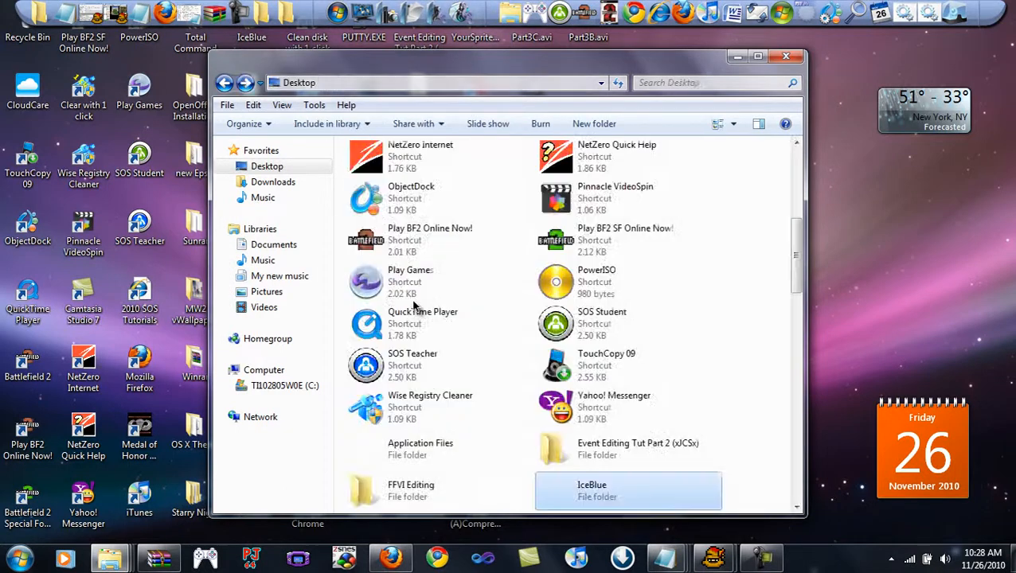
double_click(408, 488)
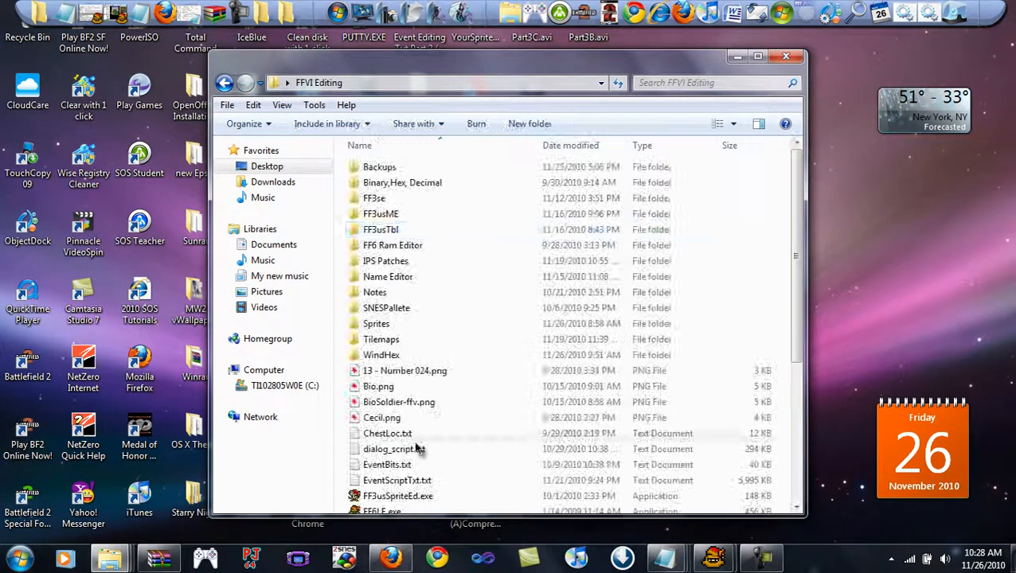
double_click(420, 214)
double_click(398, 183)
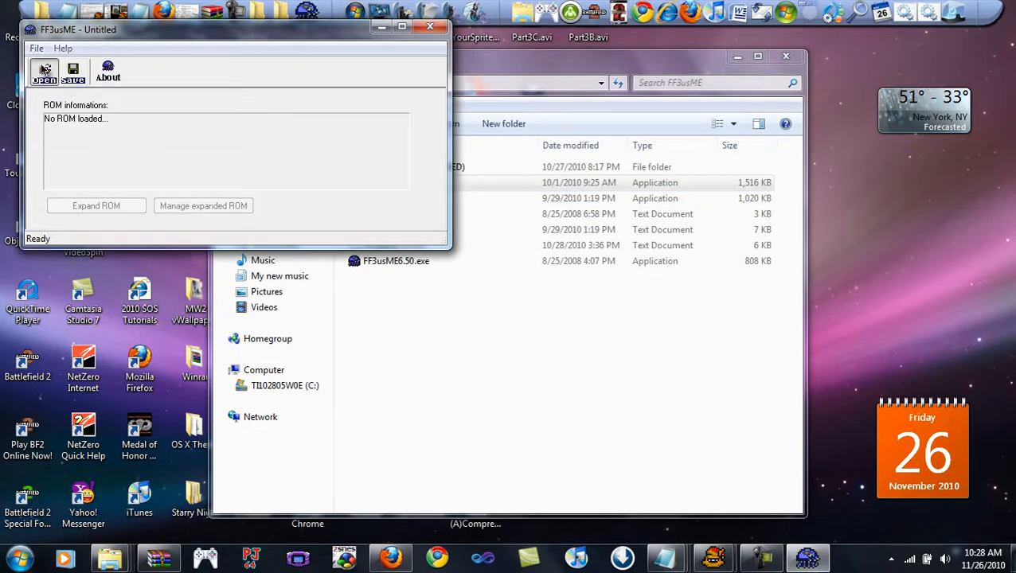
Load Final Fantasy III 1.0.smc from the WindHex folder into FF3usME and browse the town dialogs in its Dialog Editor
click(43, 73)
double_click(444, 200)
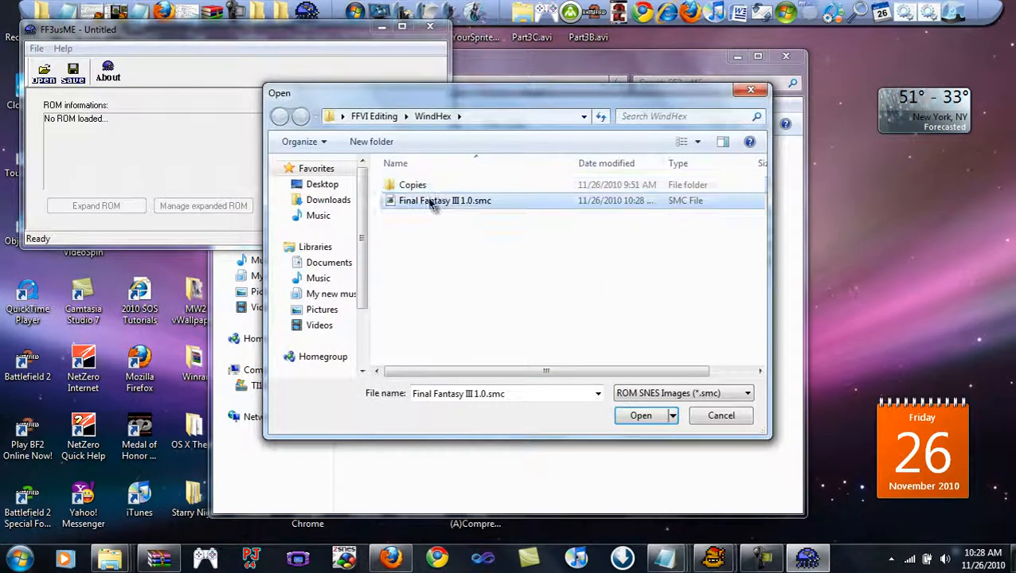
click(342, 71)
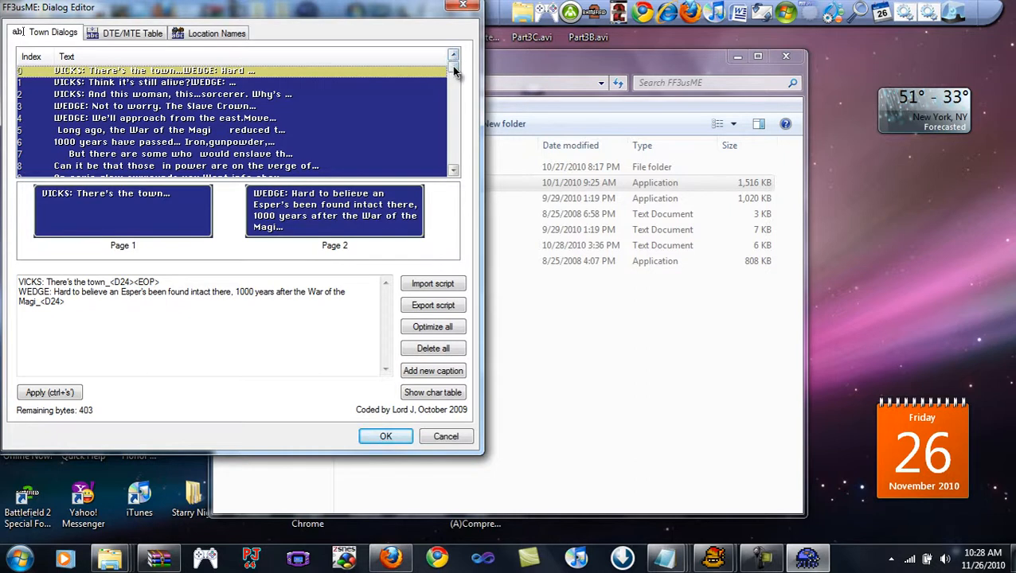
scroll(453, 57, down, 8)
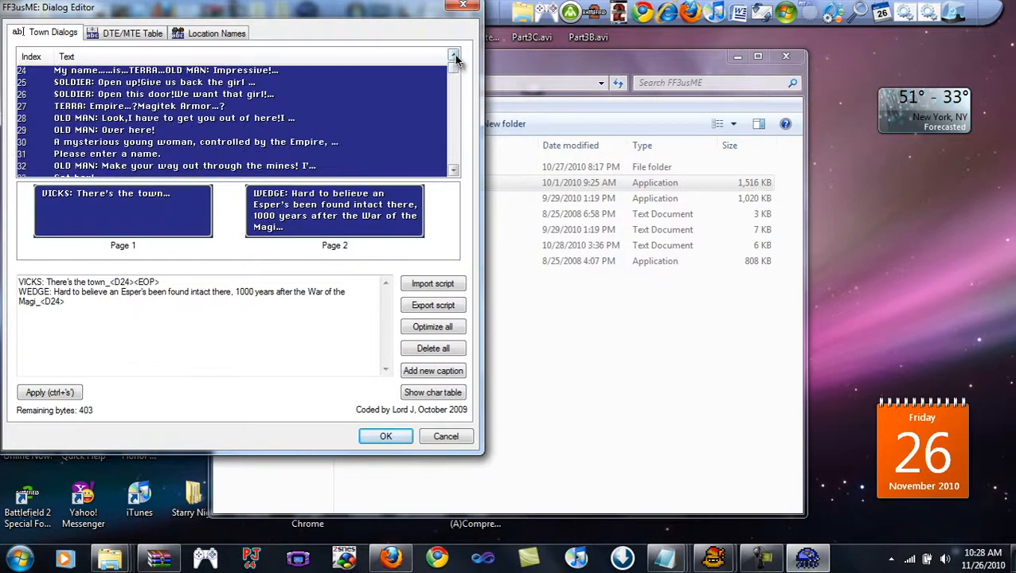
scroll(453, 61, up, 8)
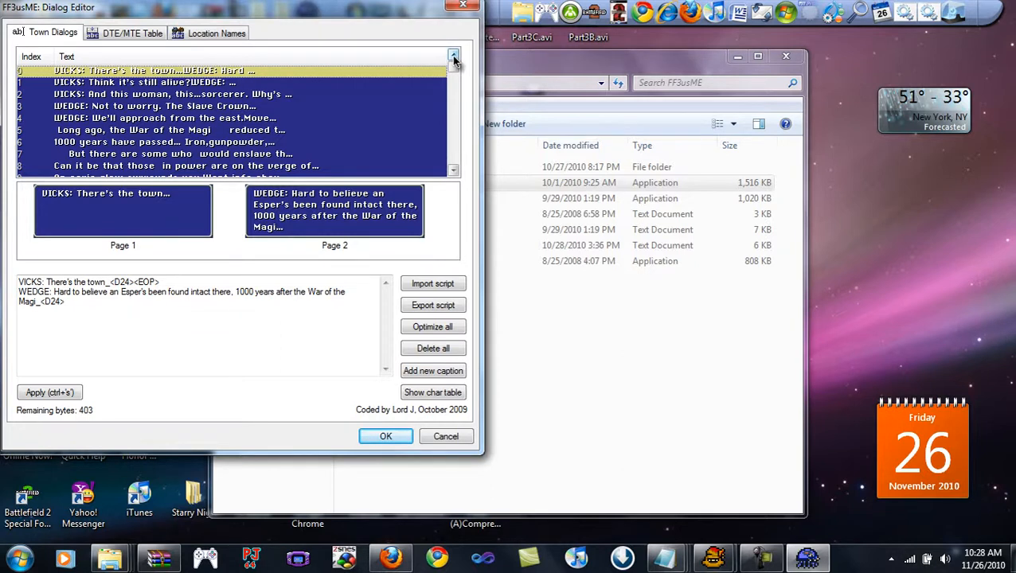
Remove the <EOP> tag after VICKS's line in town dialog 0 and apply the change
click(94, 210)
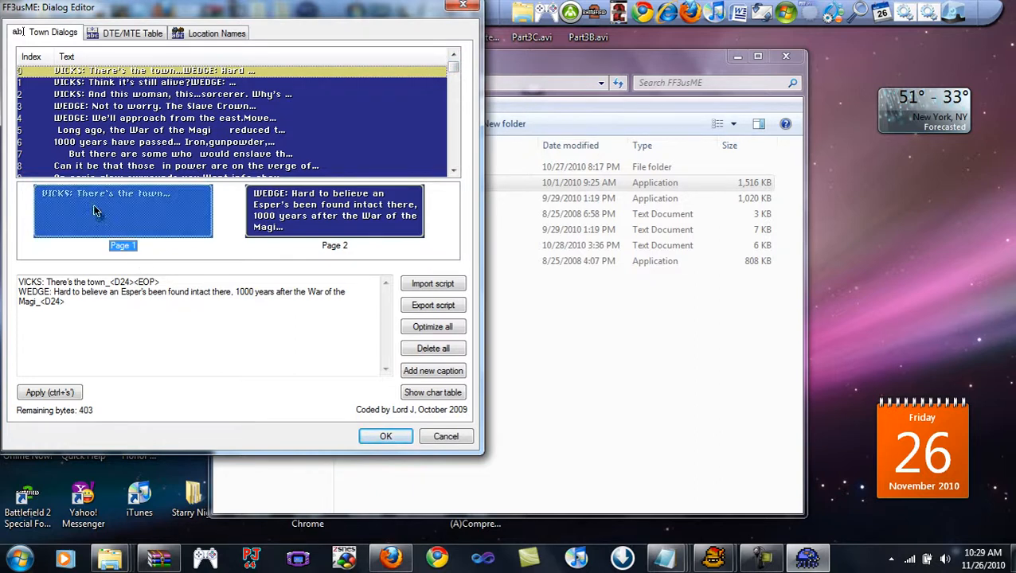
click(164, 249)
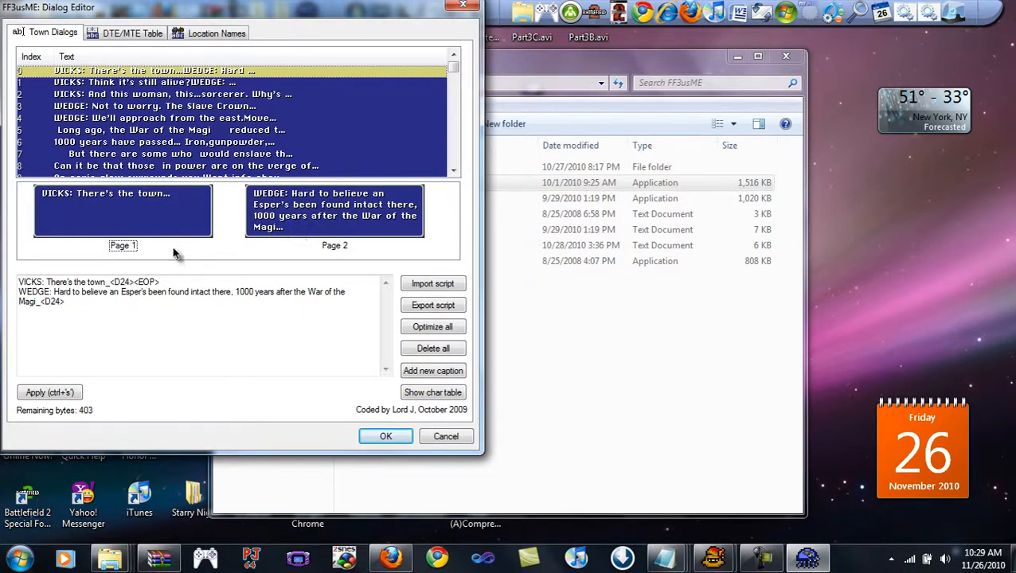
click(162, 282)
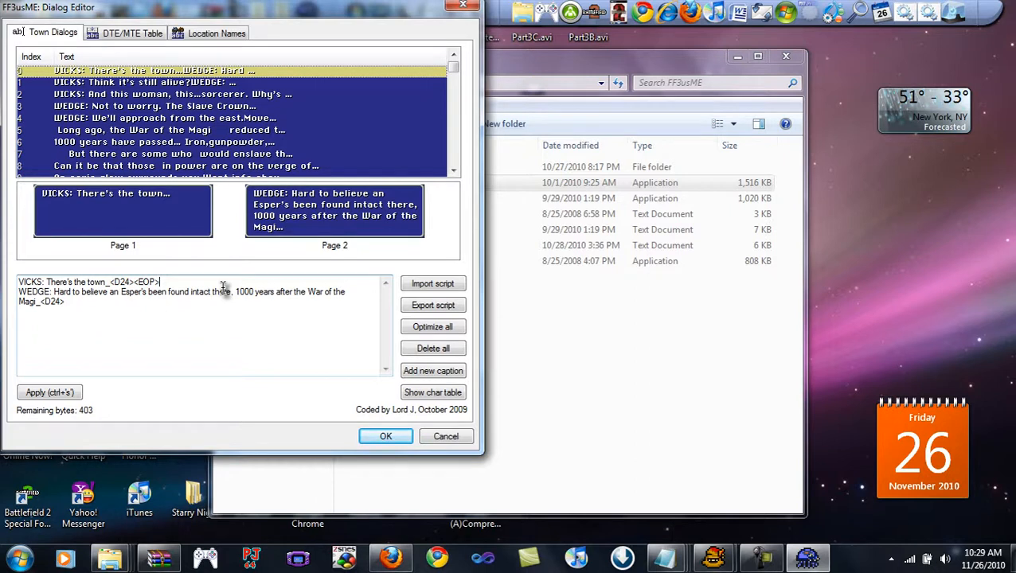
key(BackSpace)
key(BackSpace)
key(BackSpace)
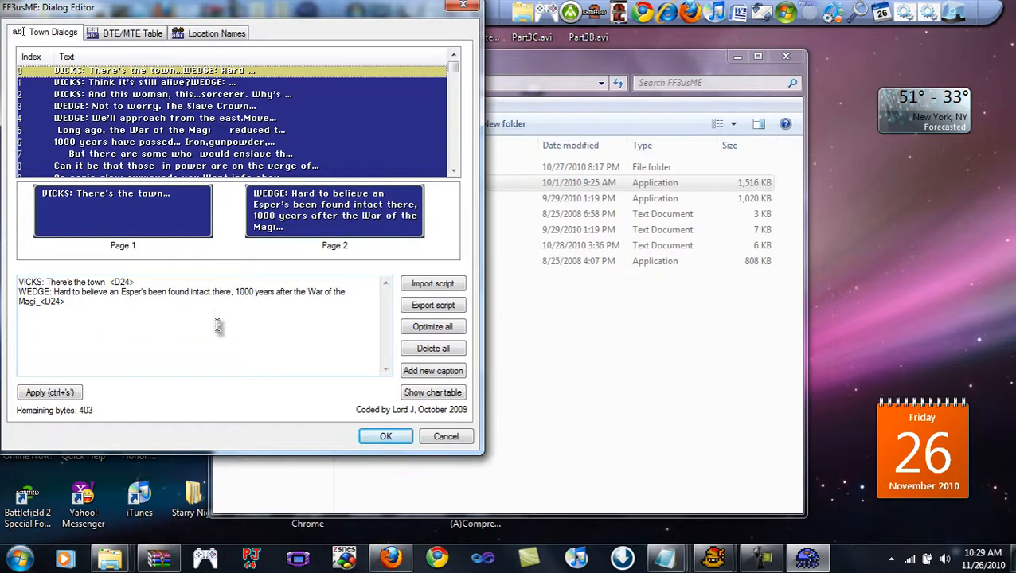
click(70, 388)
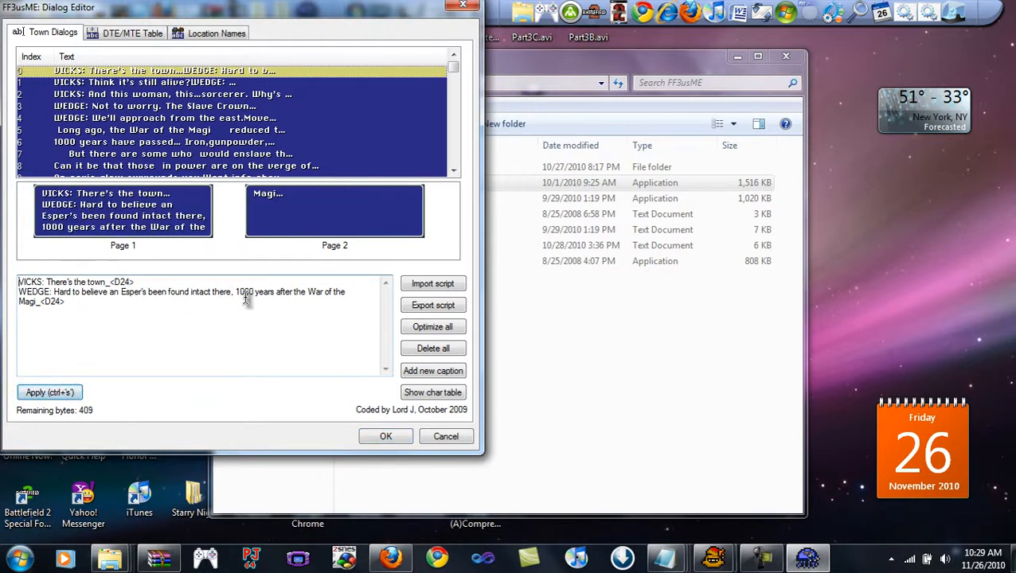
Put the <EOP> tag back at the end of VICKS's line in town dialog 0 and apply it
click(162, 282)
text(<eop)
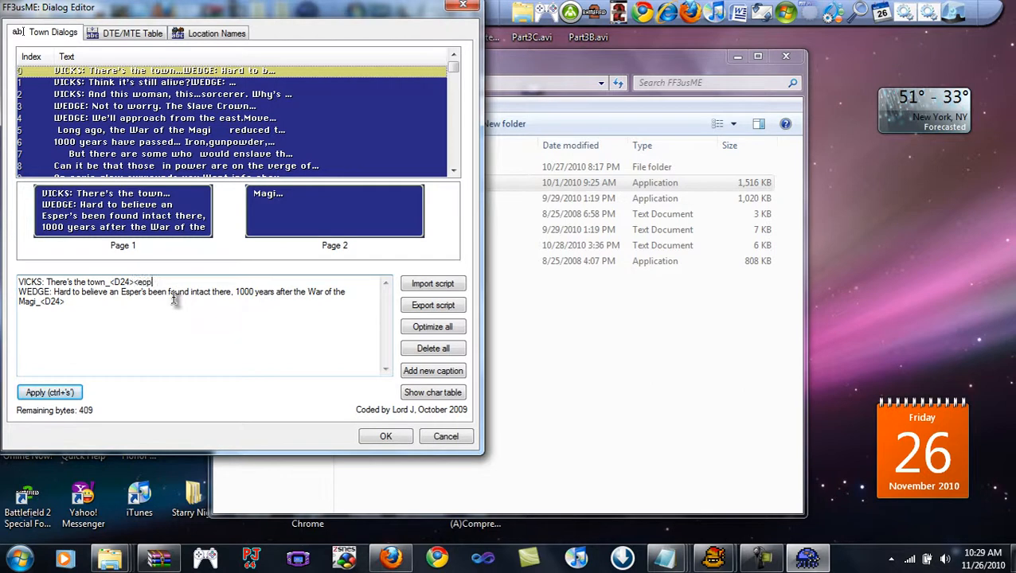
text(EOP>)
click(49, 392)
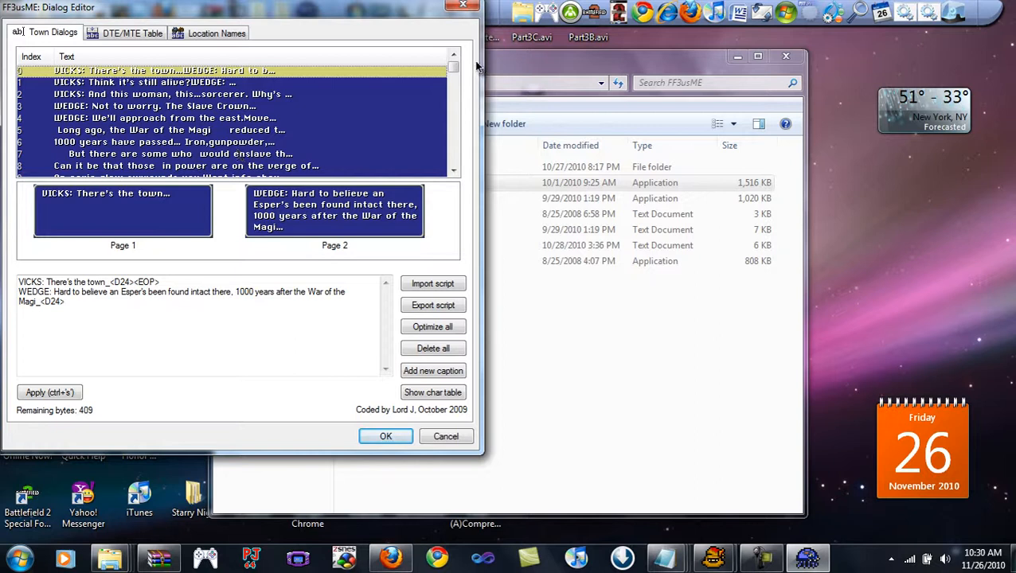
Replace the text of town dialog 36 with "Man: Hey lad, do you know where Narshe is?" and apply it
mouse_move(454, 70)
mouse_down()
mouse_move(464, 77)
mouse_move(464, 69)
mouse_up()
click(263, 130)
scroll(263, 102, down, 3)
scroll(249, 141, up, 3)
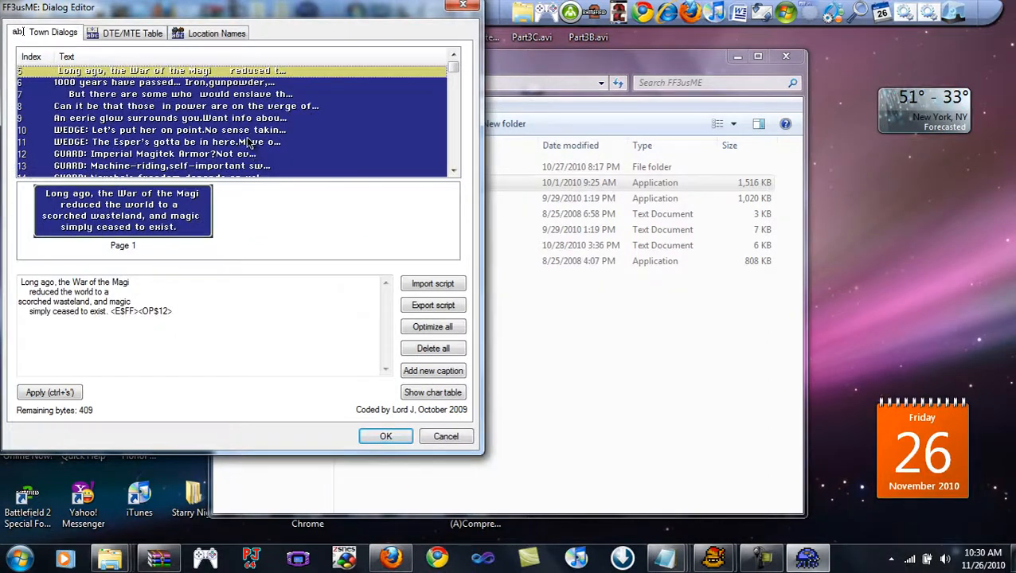
scroll(249, 141, down, 4)
scroll(217, 161, down, 3)
click(215, 156)
scroll(216, 161, down, 1)
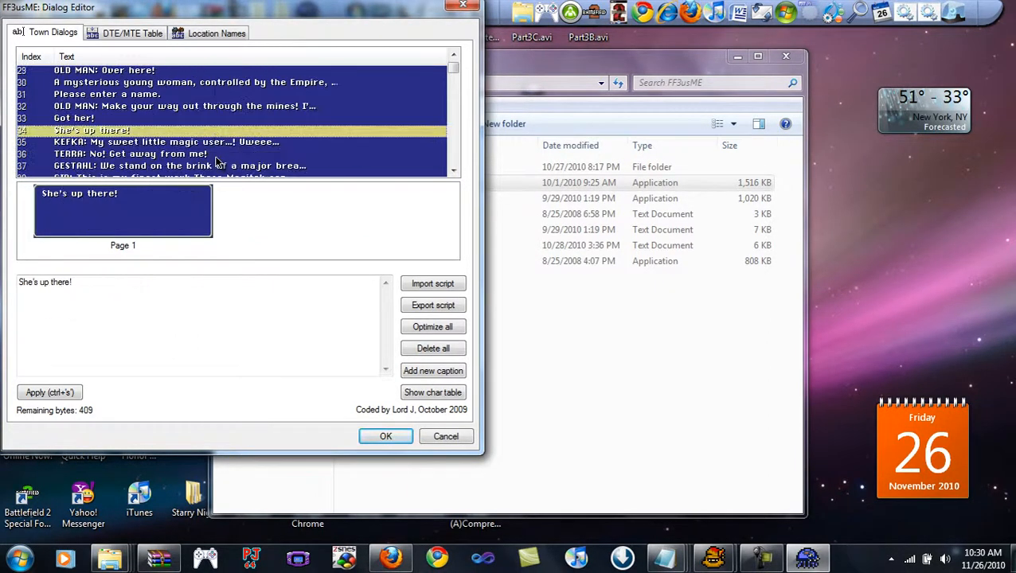
click(157, 156)
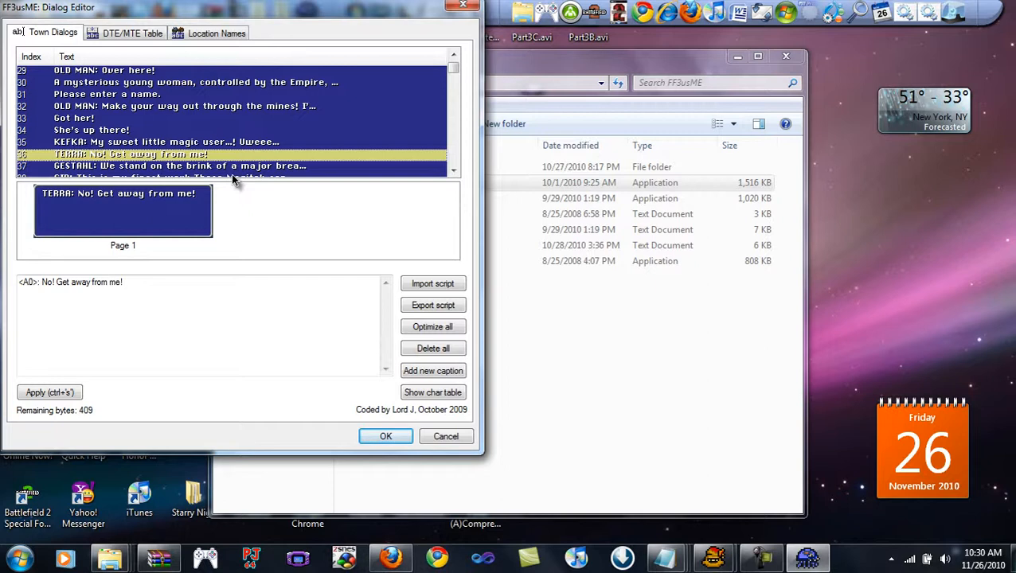
drag(127, 282, 17, 282)
key(BackSpace)
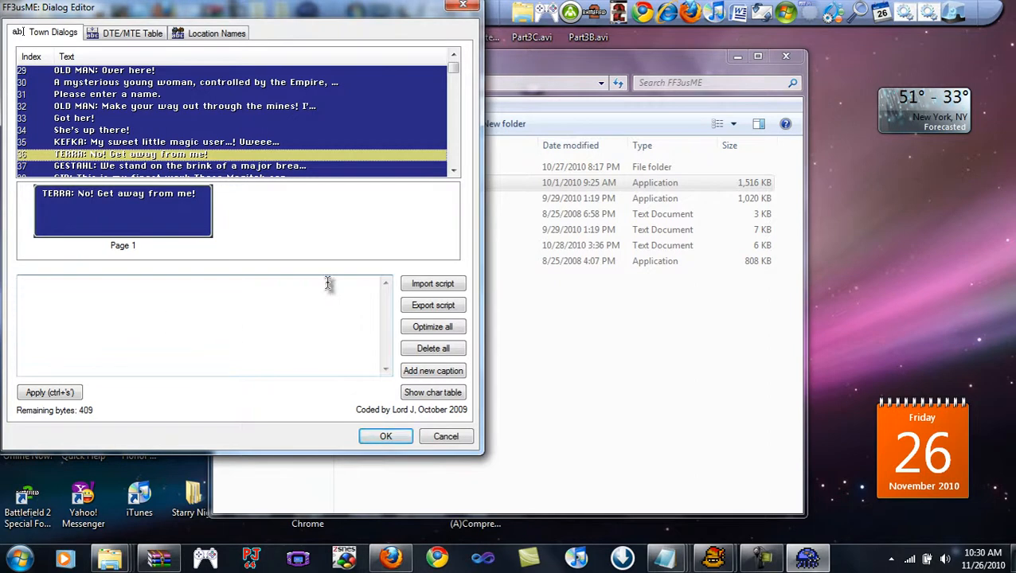
text(Locke:)
key(BackSpace)
key(BackSpace)
text(Man: Hey lad, do yuou know where Narshe i)
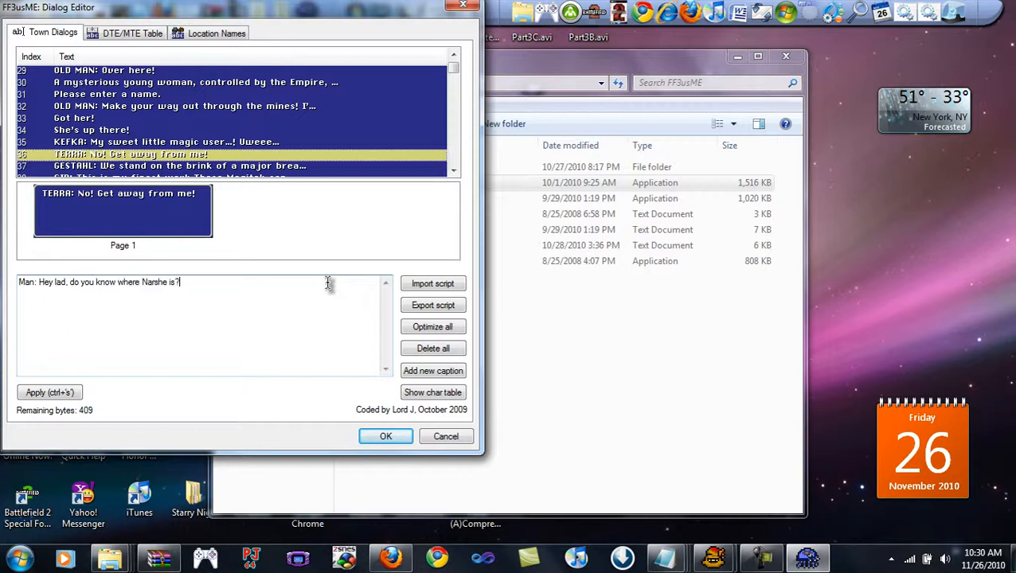
text(s?)
key(ctrl+s)
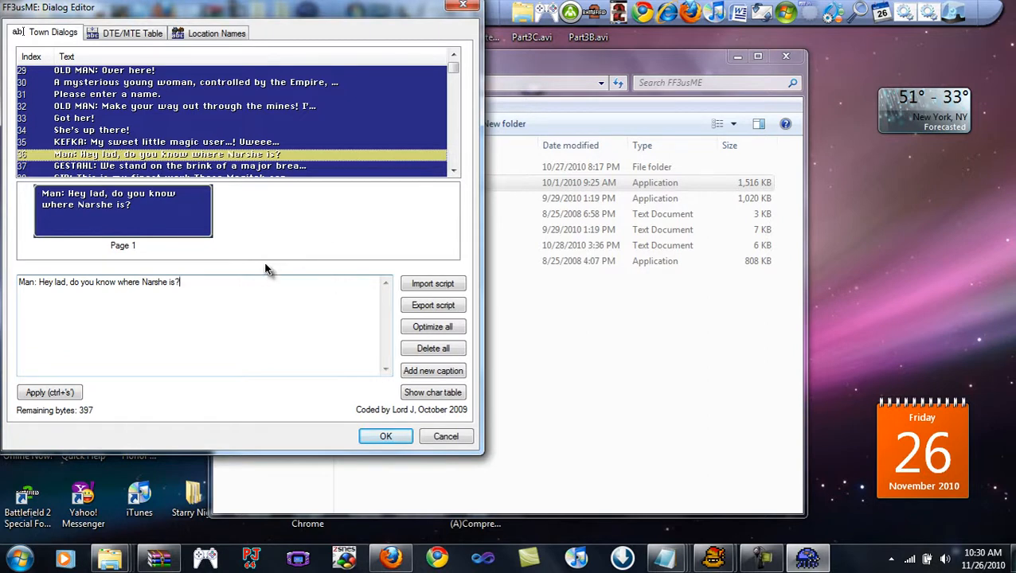
Switch to the EventScriptTxt.txt notes in Notepad and search for "No get away" downward and upward
mouse_move(665, 557)
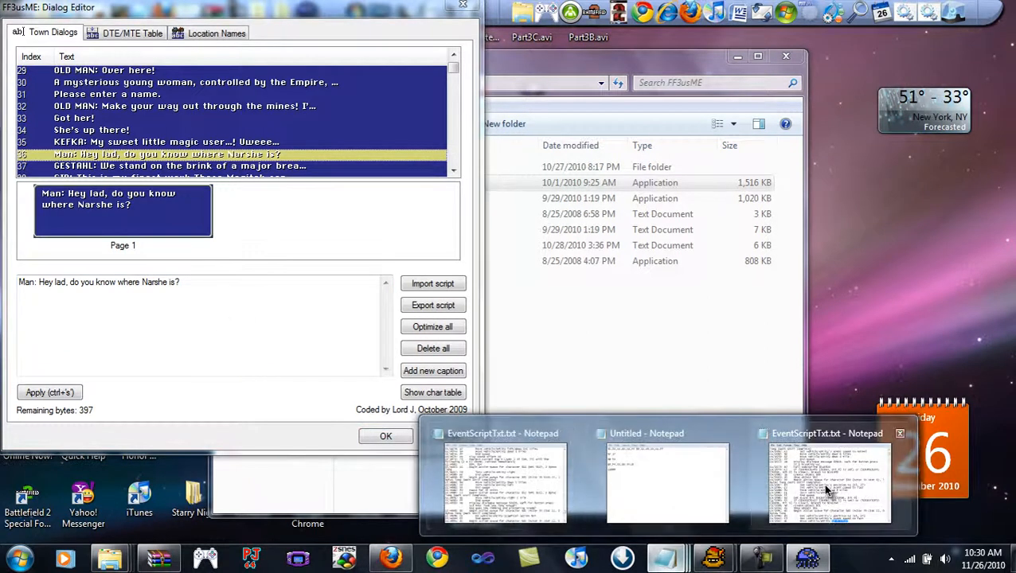
click(823, 494)
key(ctrl+f)
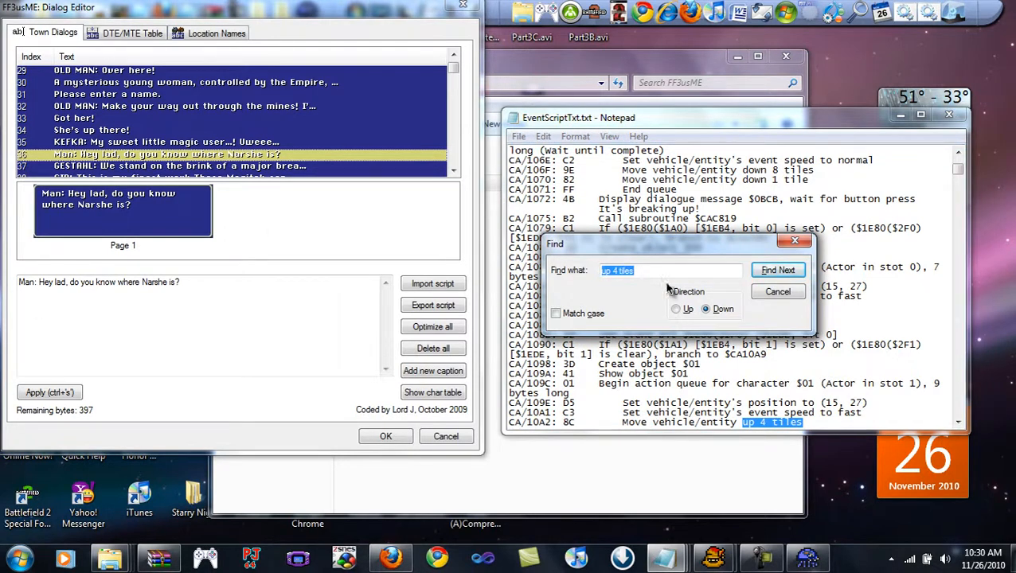
key(BackSpace)
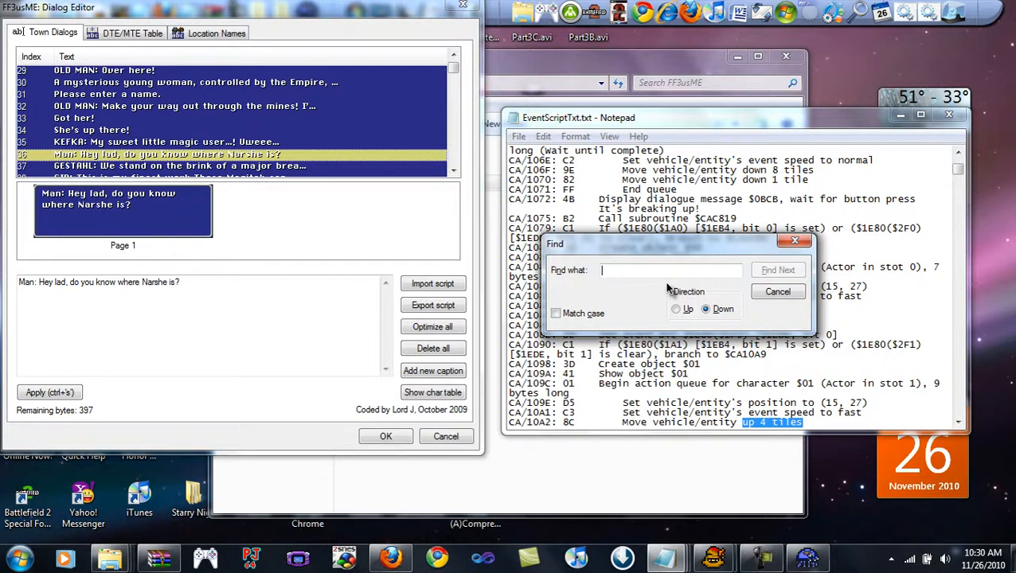
text(Np)
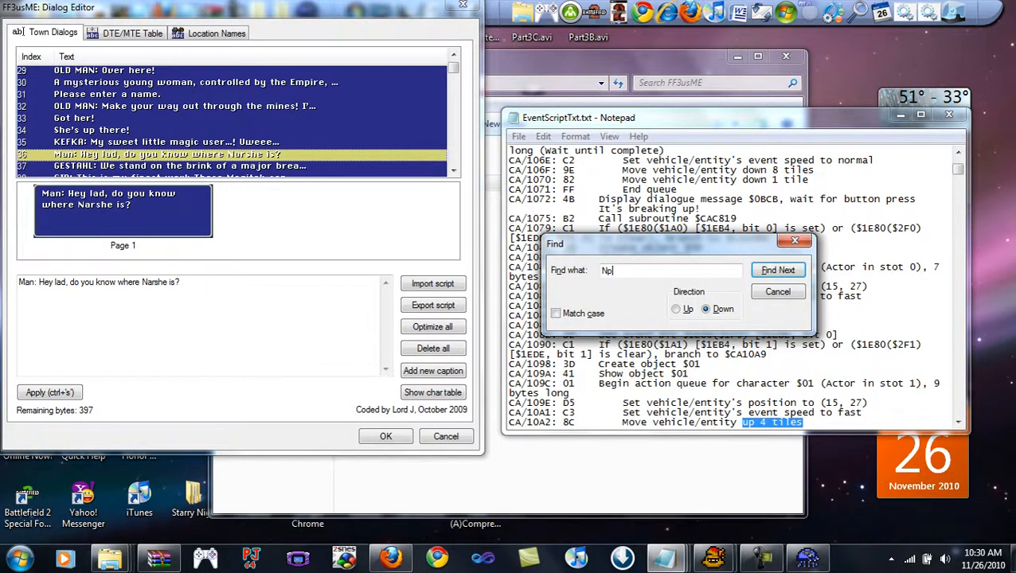
text( get away)
key(Return)
key(Return)
key(alt+u)
key(Return)
key(Return)
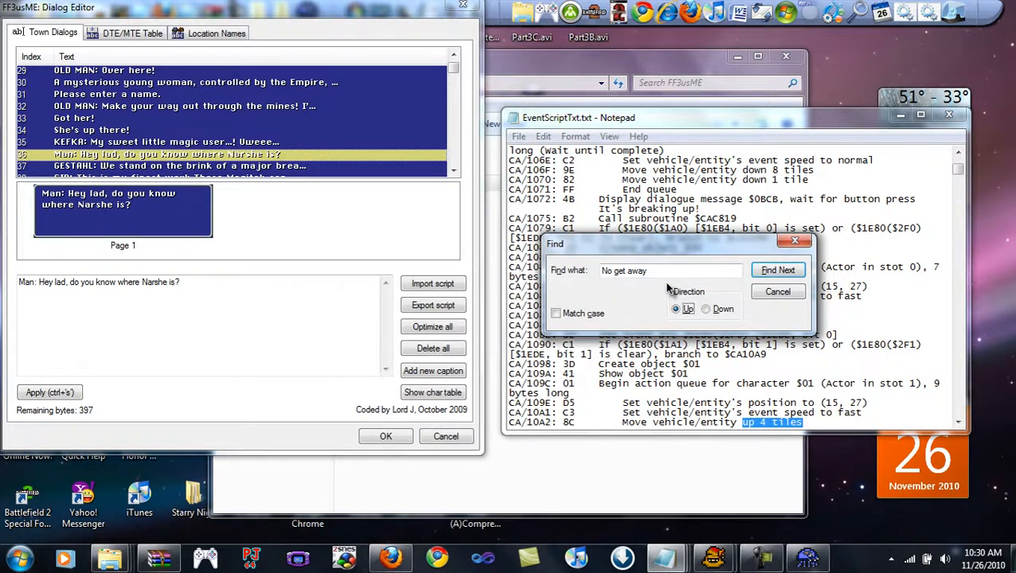
Search EventScriptTxt.txt for "from me!" in both directions, then close the search
drag(661, 271, 556, 268)
text(from me!)
key(Return)
key(Return)
key(alt+d)
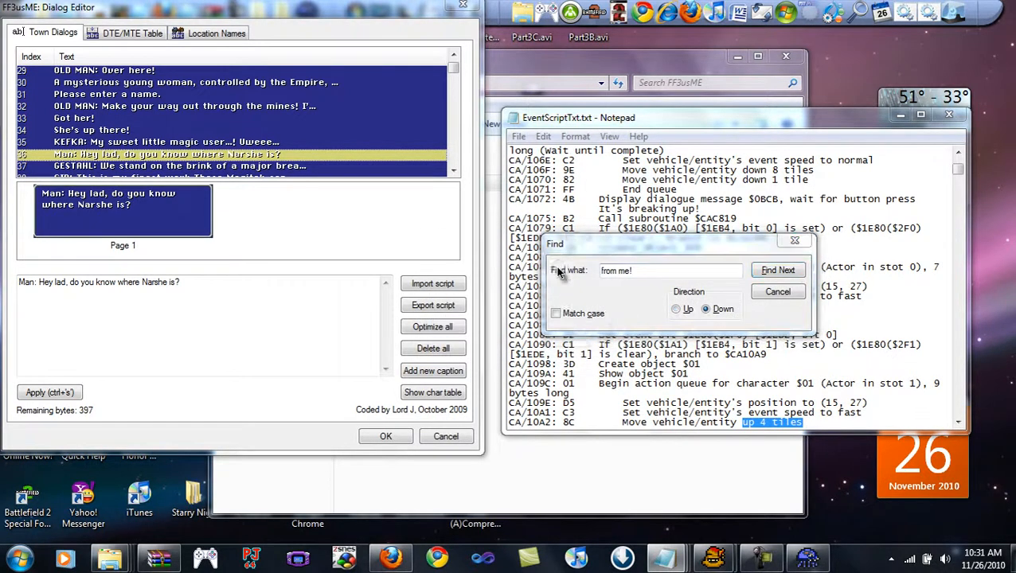
key(Escape)
click(681, 376)
key(ctrl+f)
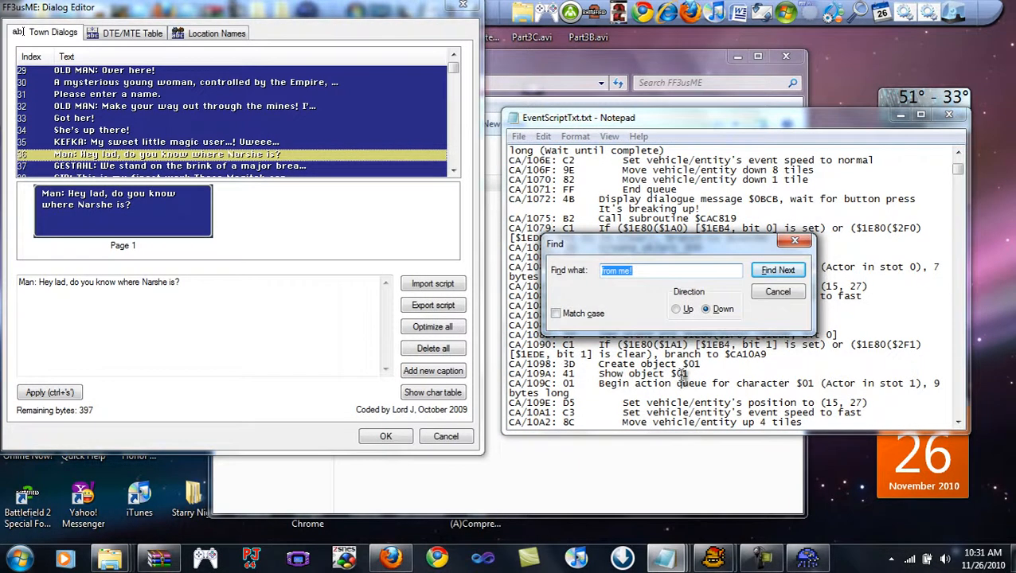
click(777, 292)
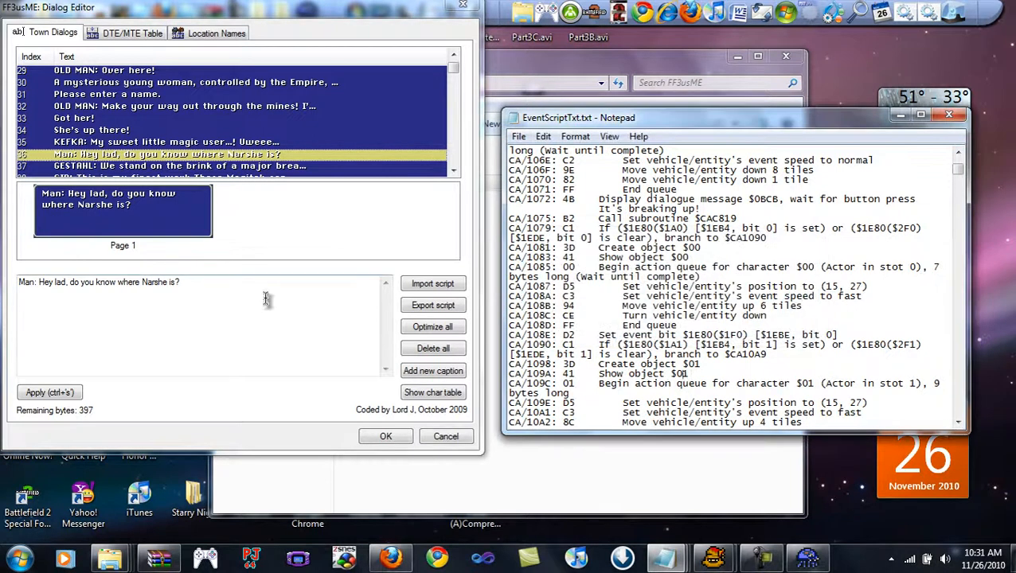
Replace the "She's up there!" text of town dialog 34 with "Man: Hey lad, do you know where Narshe is?" and apply it
click(213, 279)
drag(94, 282, 208, 280)
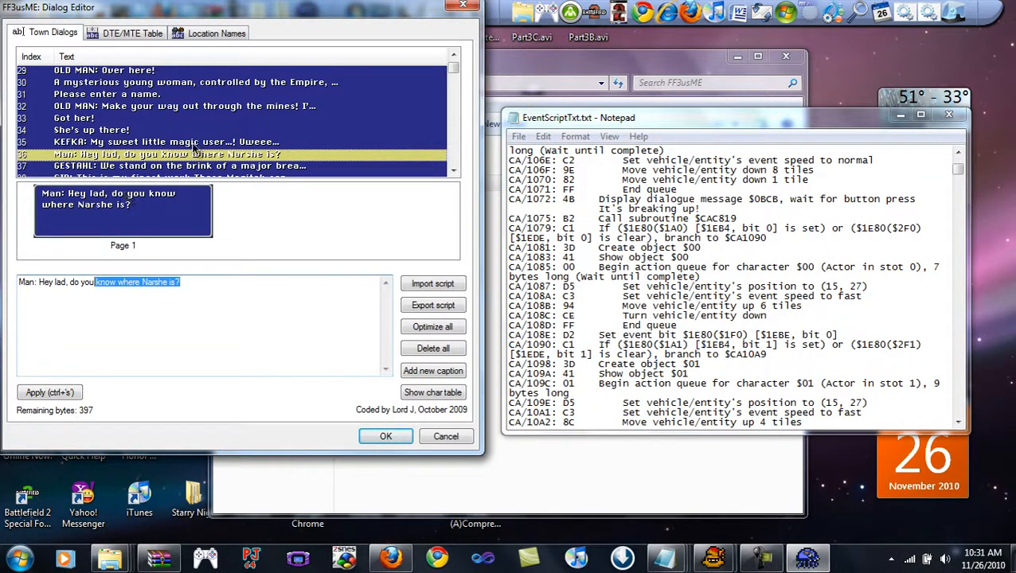
click(191, 285)
click(169, 130)
mouse_move(63, 282)
mouse_down()
mouse_move(101, 281)
mouse_move(8, 279)
mouse_up()
text(wai)
key(BackSpace)
key(BackSpace)
key(BackSpace)
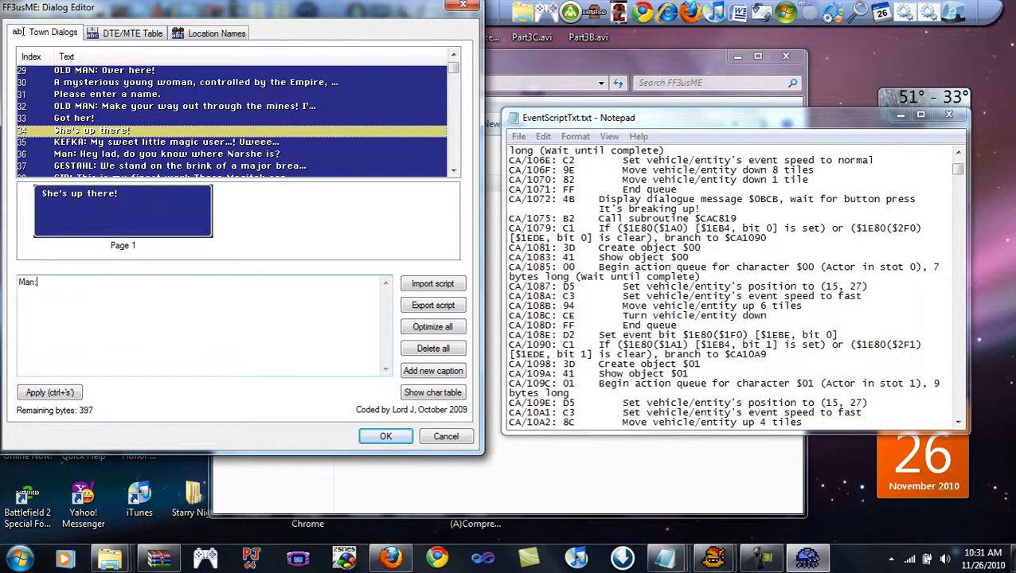
text(Man: Hey kad,)
text(lad, do you know)
text( where Narshe is?)
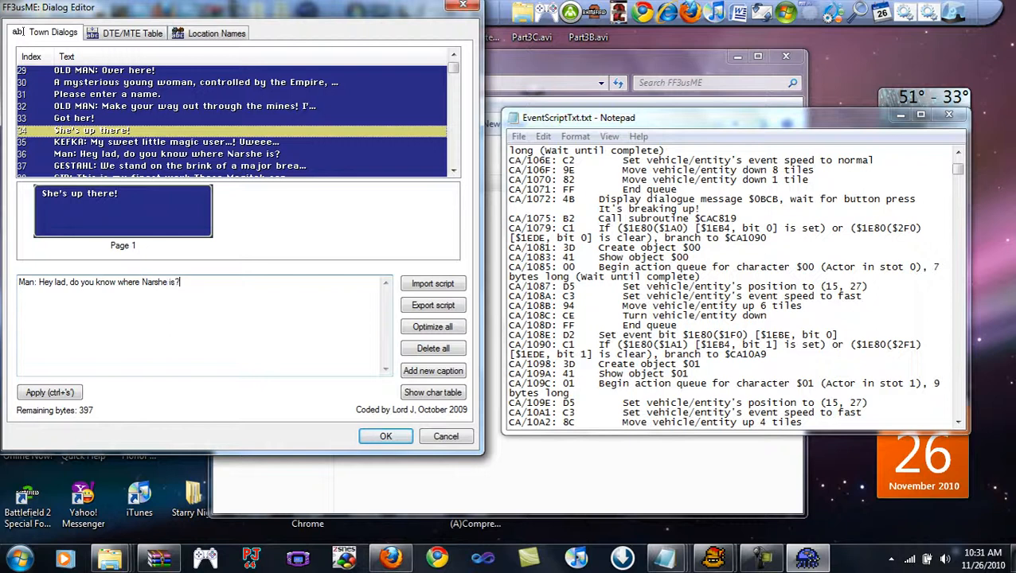
key(ctrl+s)
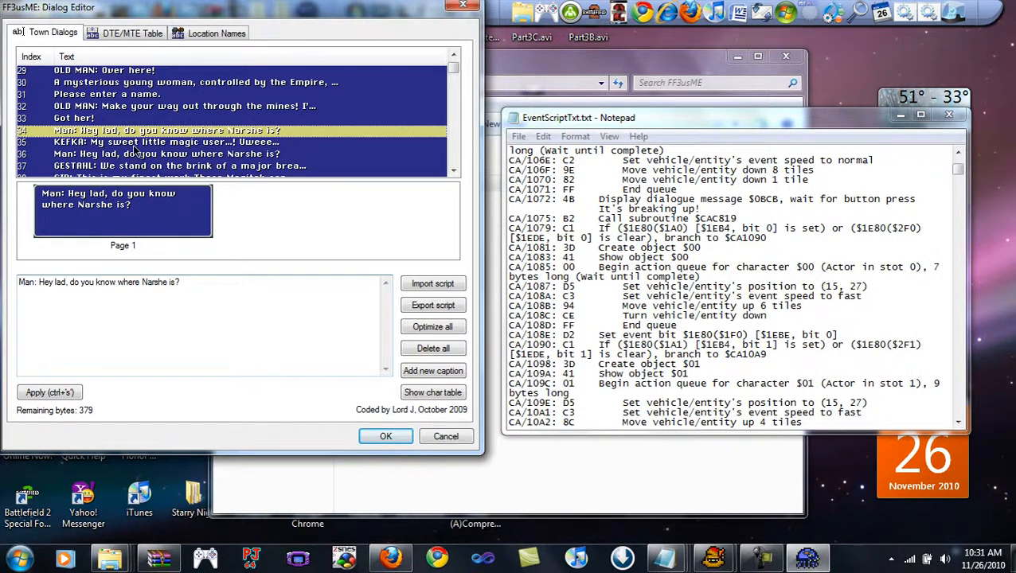
Search EventScriptTxt.txt for "She's up there" to locate the event command that displays this dialogue
click(578, 381)
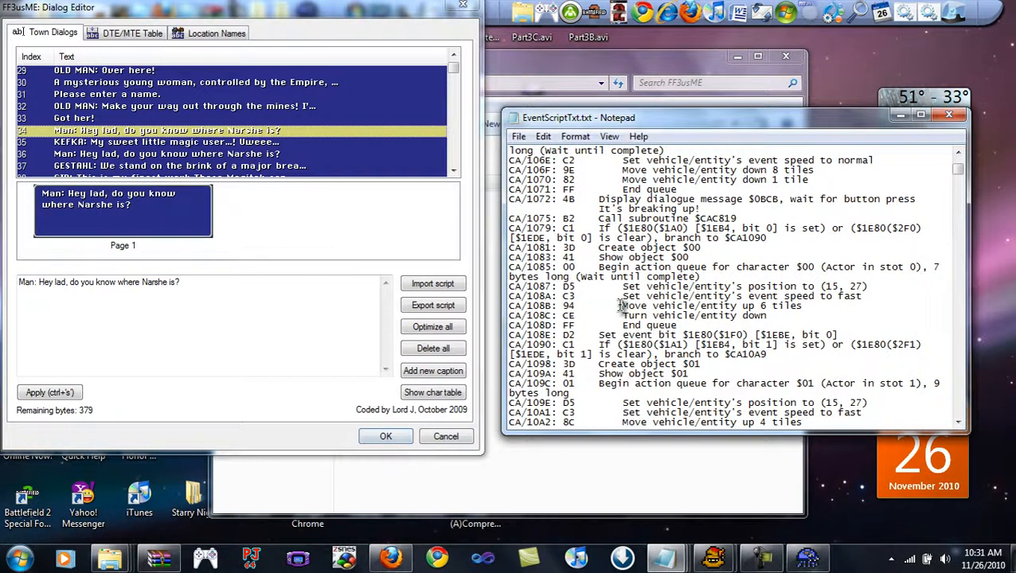
key(ctrl+f)
text(hShe's up there)
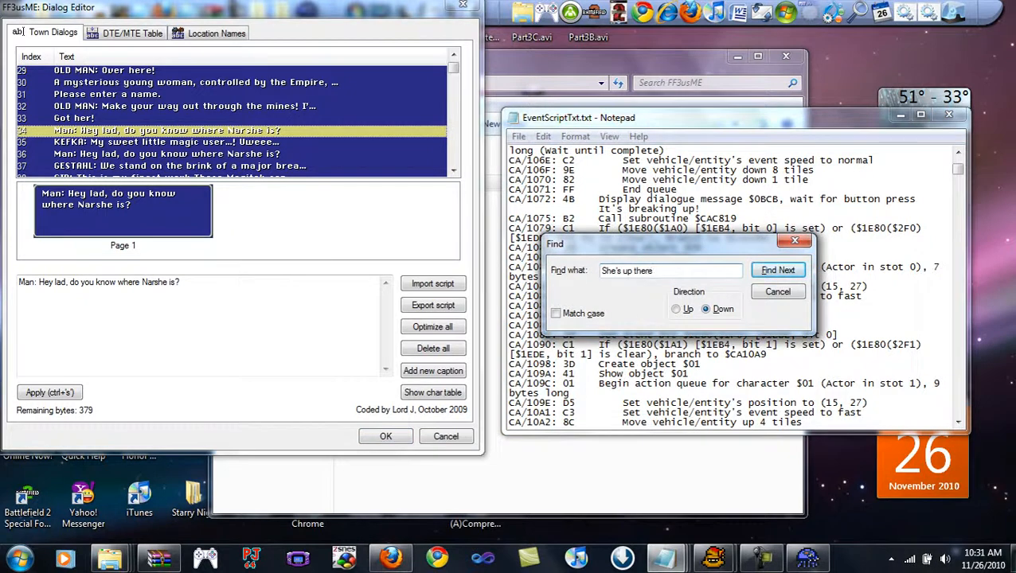
key(Return)
key(Return)
key(Return)
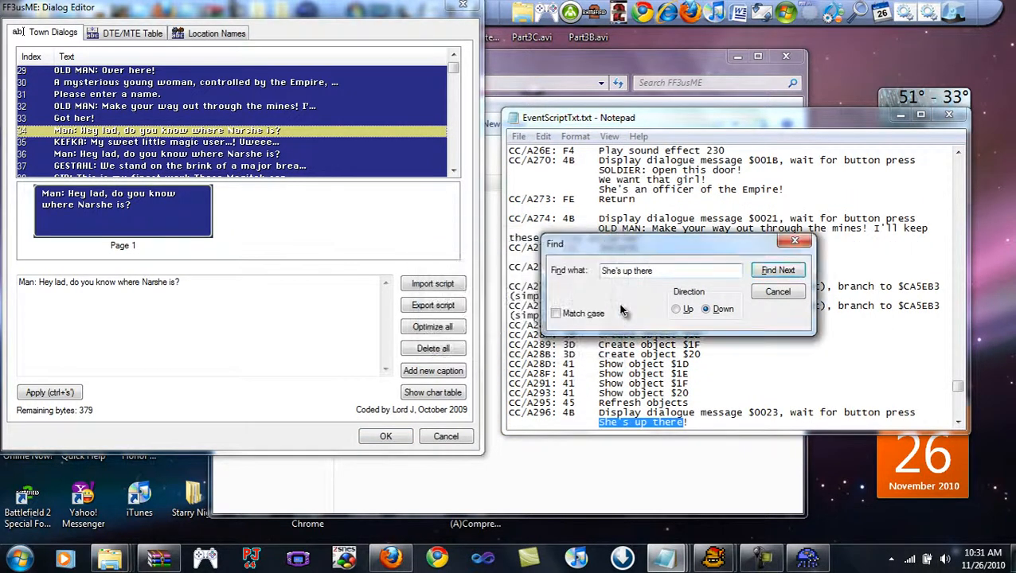
key(Escape)
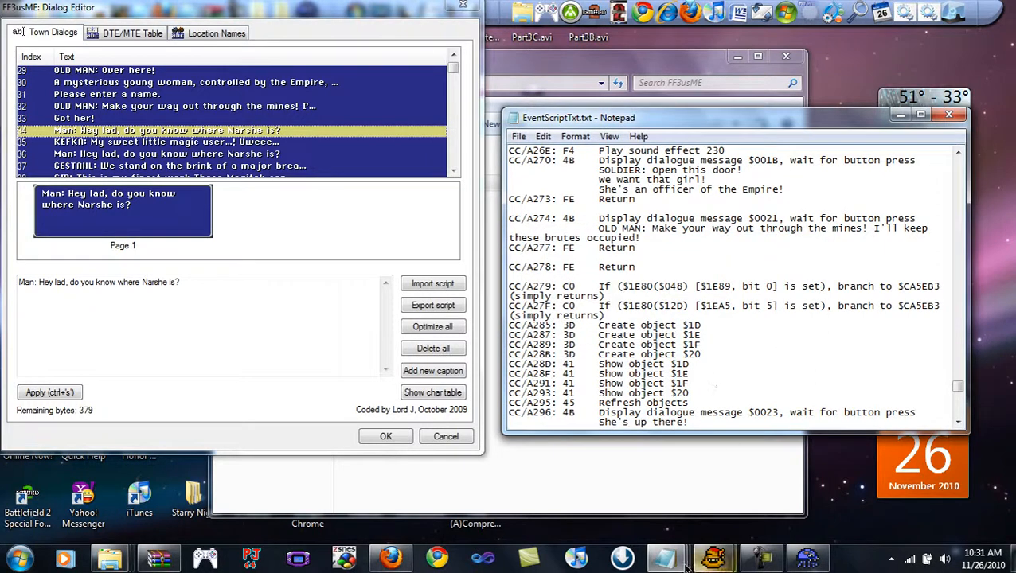
scroll(623, 389, down, 1)
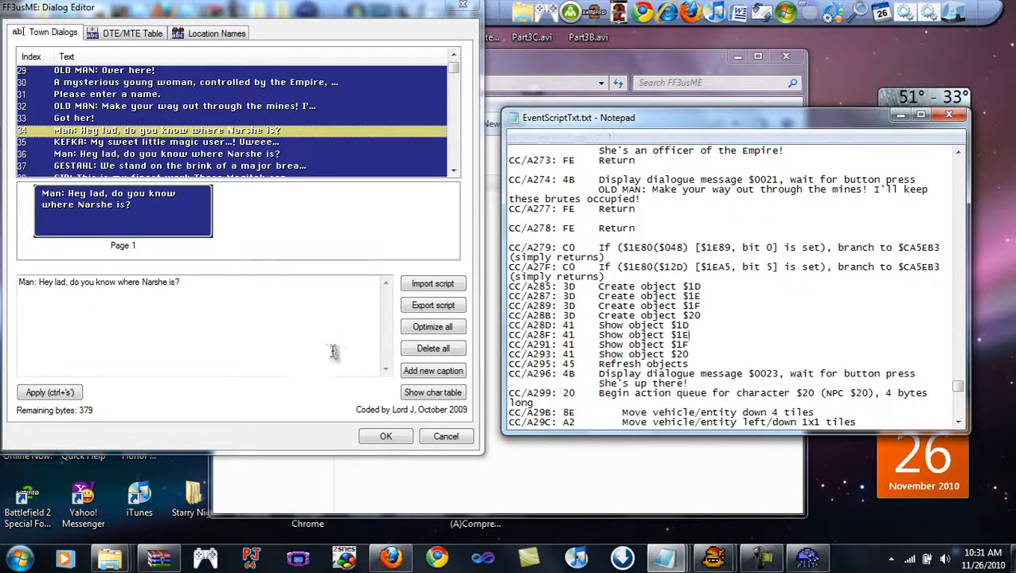
Accept the dialog edits, save the ROM, and close FF3usME
click(387, 436)
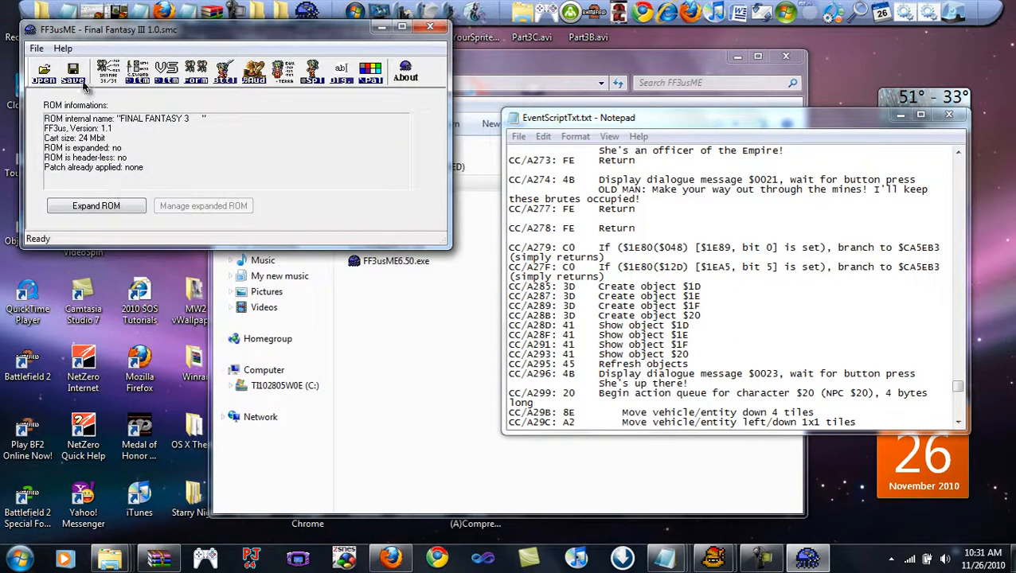
click(429, 26)
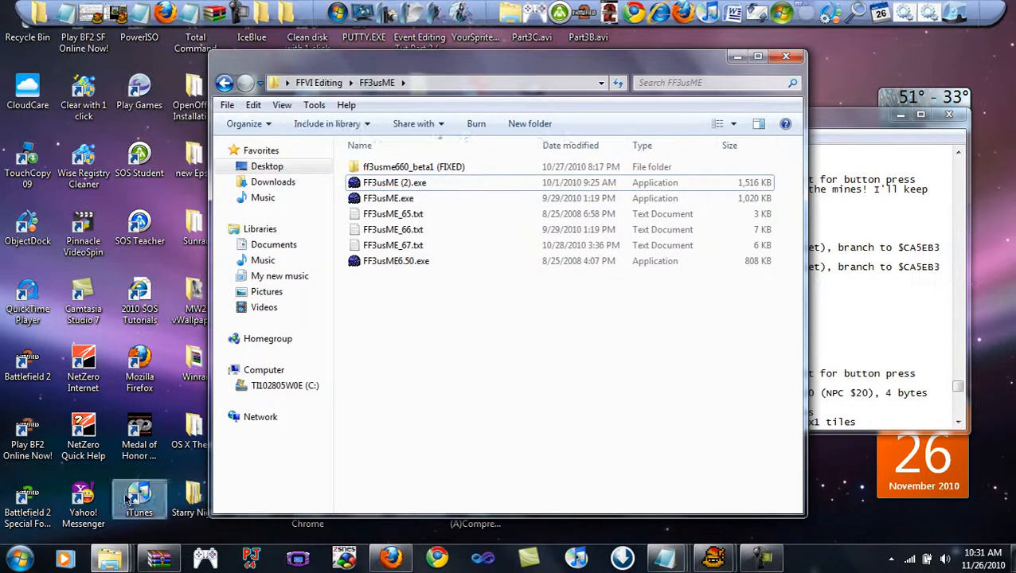
Launch WindHex32 from the FFVI Editing WindHex folder and set its offset display to SNES Hi-ROM
click(314, 82)
click(380, 357)
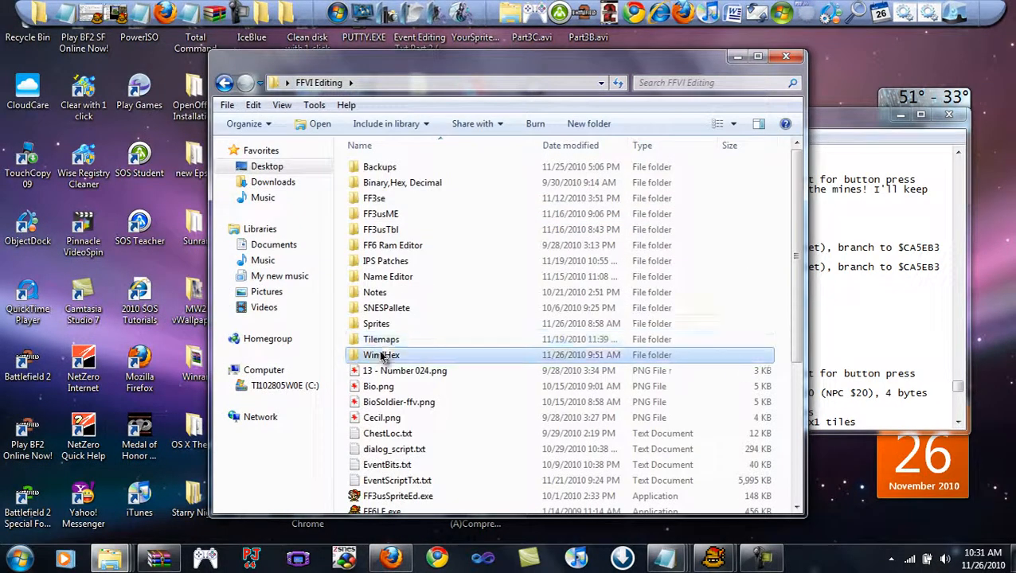
double_click(381, 357)
double_click(382, 308)
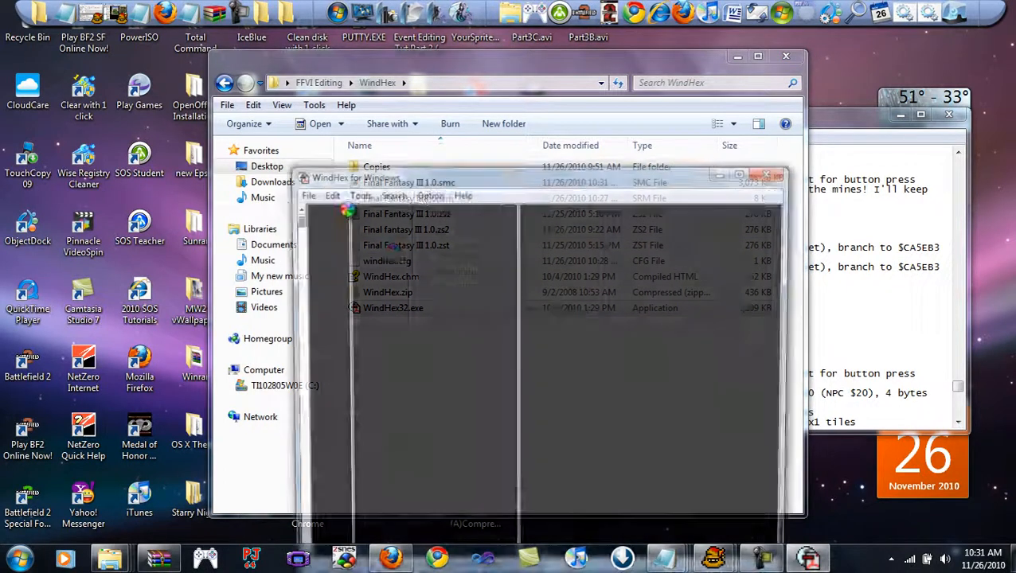
click(428, 193)
mouse_move(461, 328)
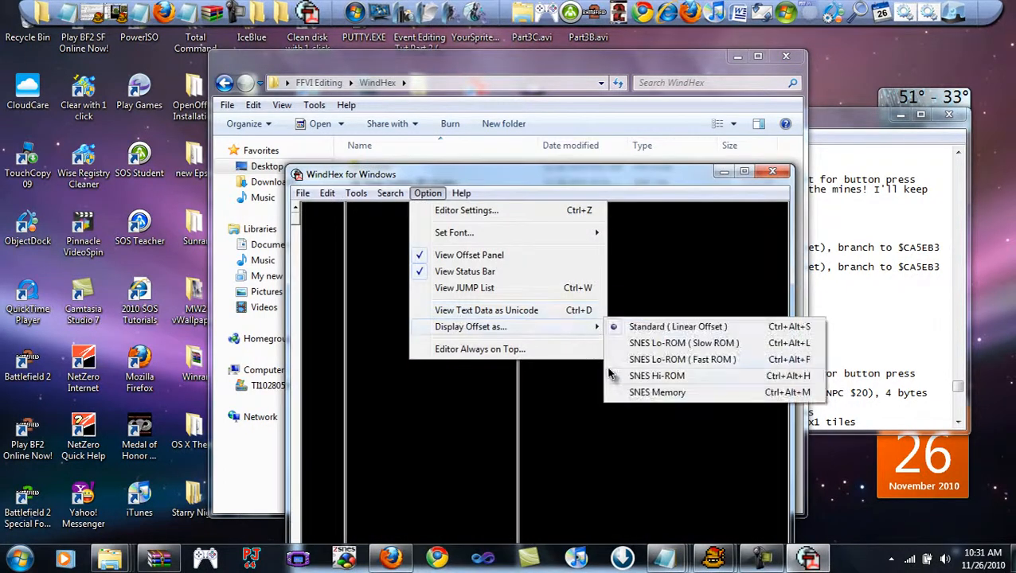
click(629, 375)
Load the ROM file "Final Fantasy III 1.0.smc" into the hex editor
click(303, 192)
click(375, 210)
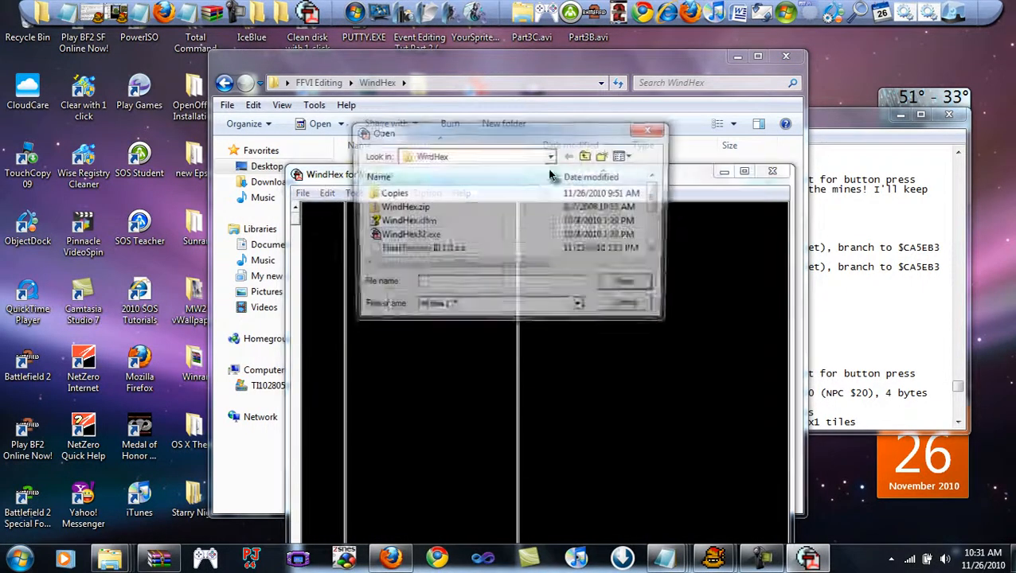
scroll(448, 225, down, 5)
double_click(446, 250)
Go to the SNES HiROM offset ca889 recorded in the untitled notes, and move back to the FD byte at CA885
key(ctrl+g)
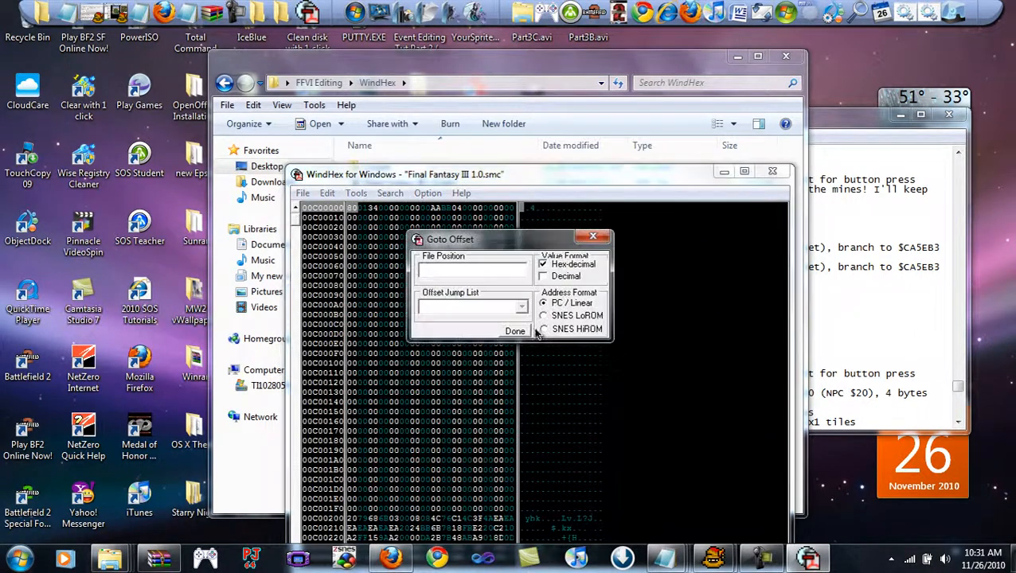
click(527, 333)
key(ctrl+g)
click(542, 329)
click(515, 271)
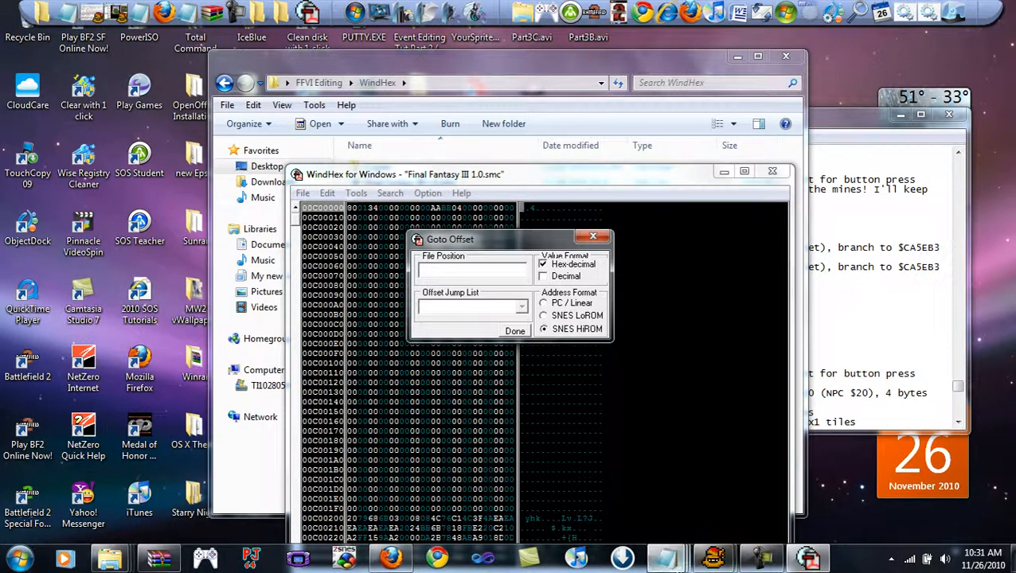
mouse_move(663, 557)
click(625, 489)
drag(355, 292, 305, 290)
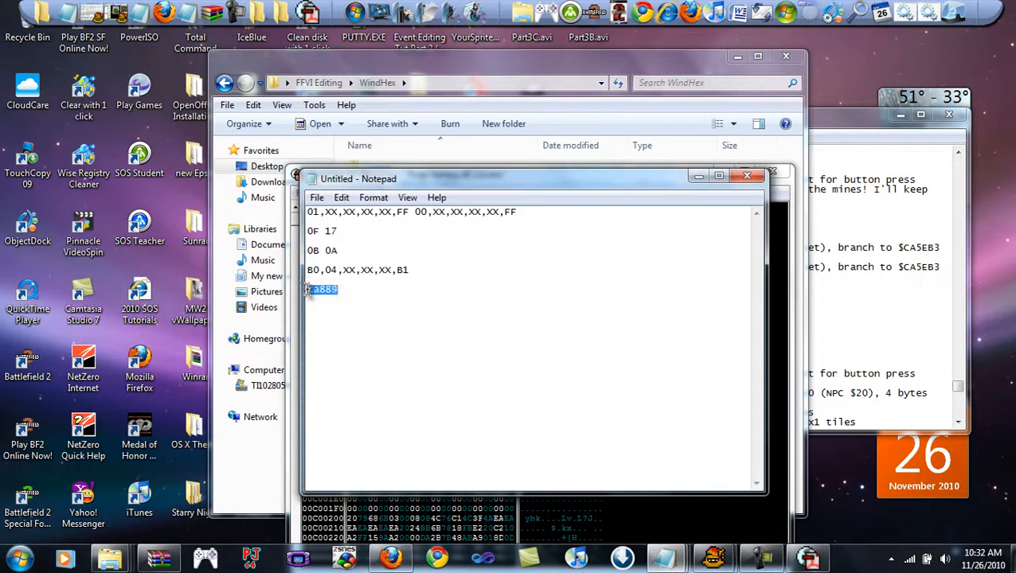
click(698, 176)
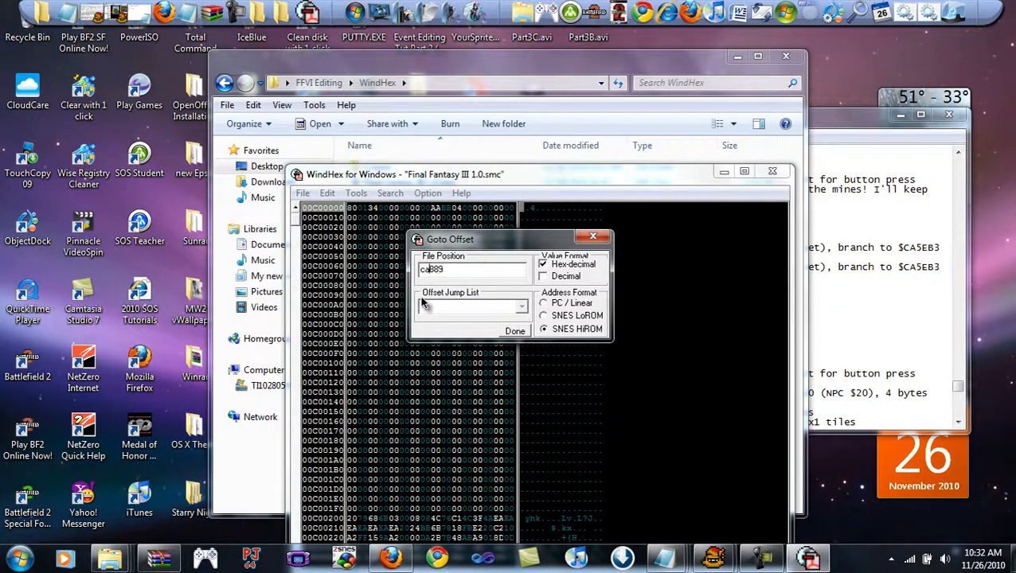
text(CA)
key(Return)
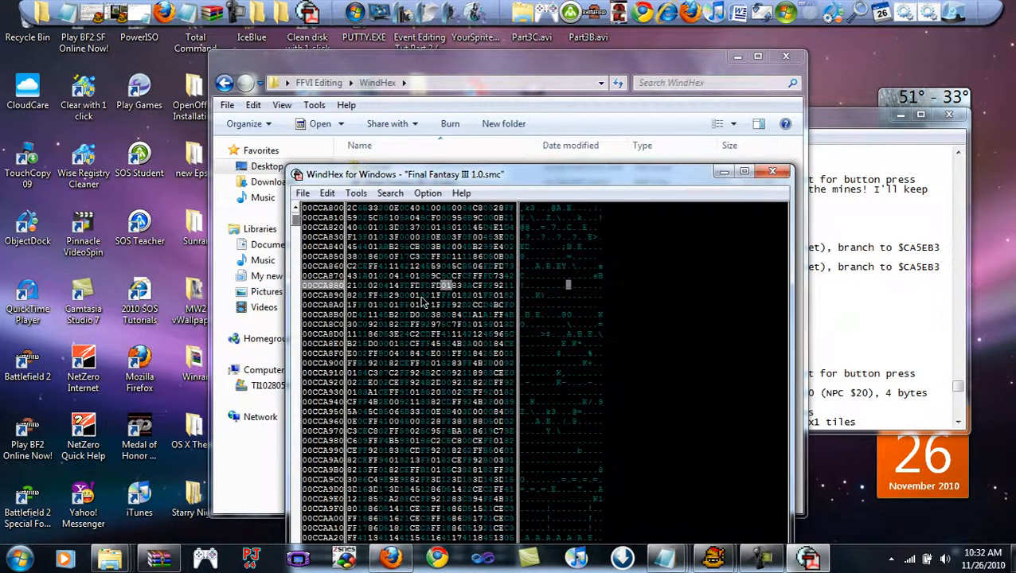
key(Left)
key(Left)
key(Left)
key(Left)
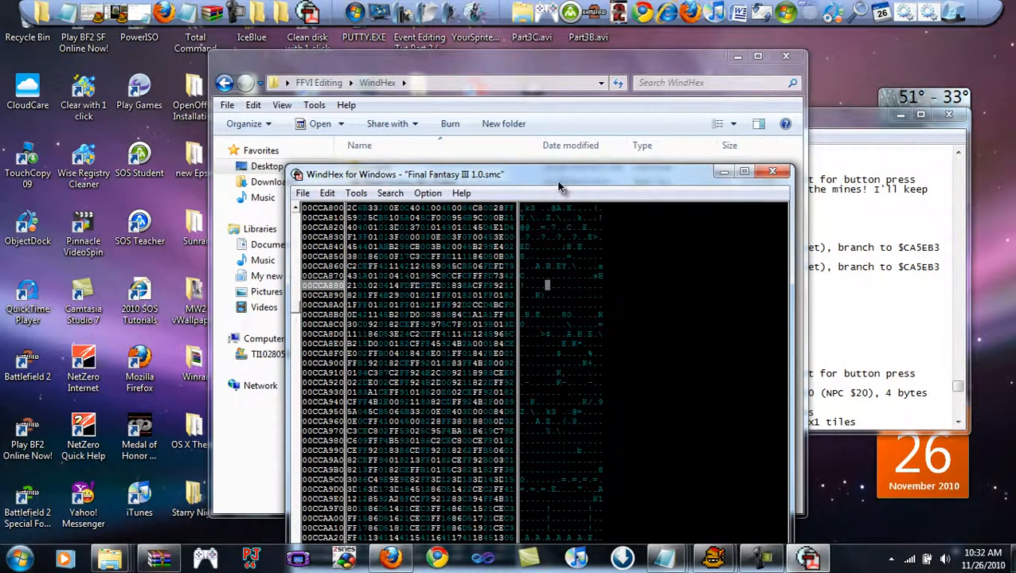
Place the hex editor beside EventScriptTxt.txt and examine the event commands around CC/A685 preceding dialogue message $0029
drag(559, 175, 325, 106)
click(904, 241)
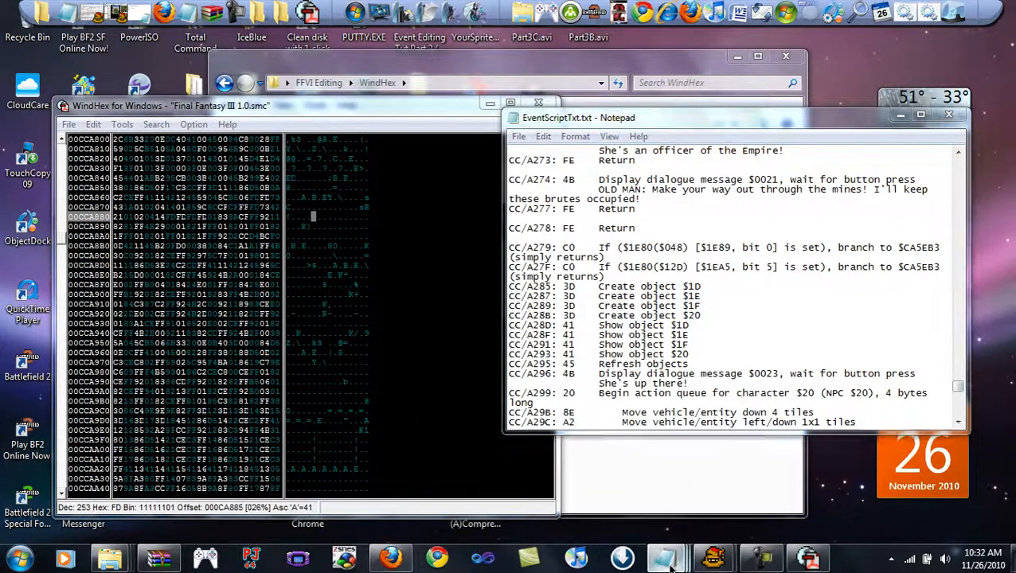
mouse_move(667, 557)
click(668, 489)
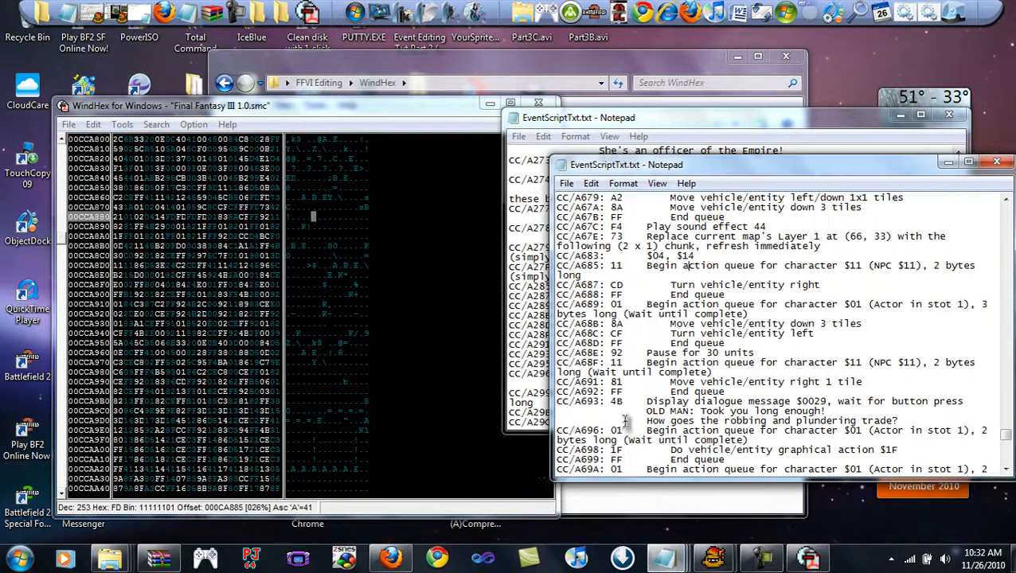
scroll(711, 360, up, 1)
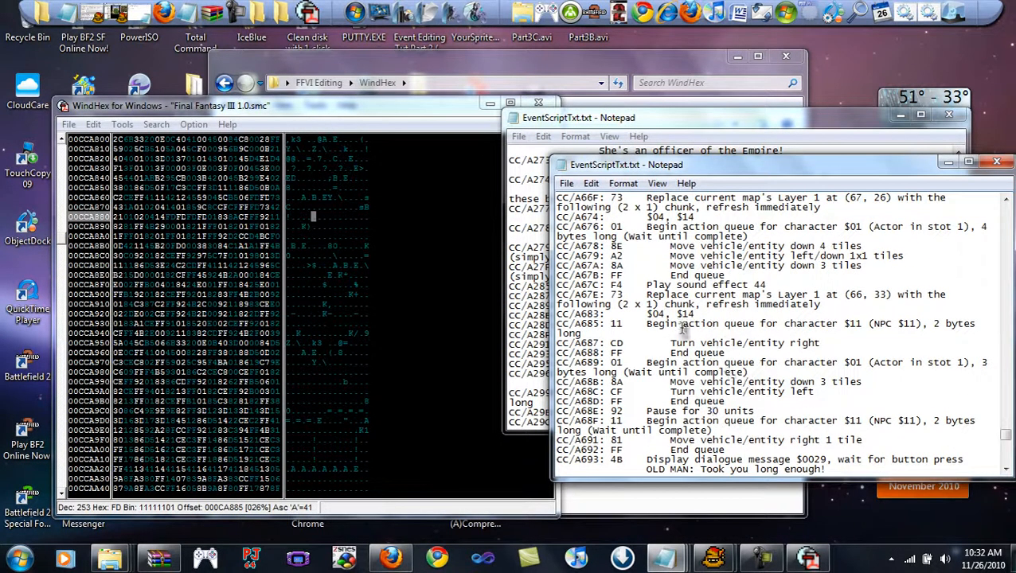
drag(557, 323, 748, 343)
click(747, 342)
scroll(747, 342, up, 2)
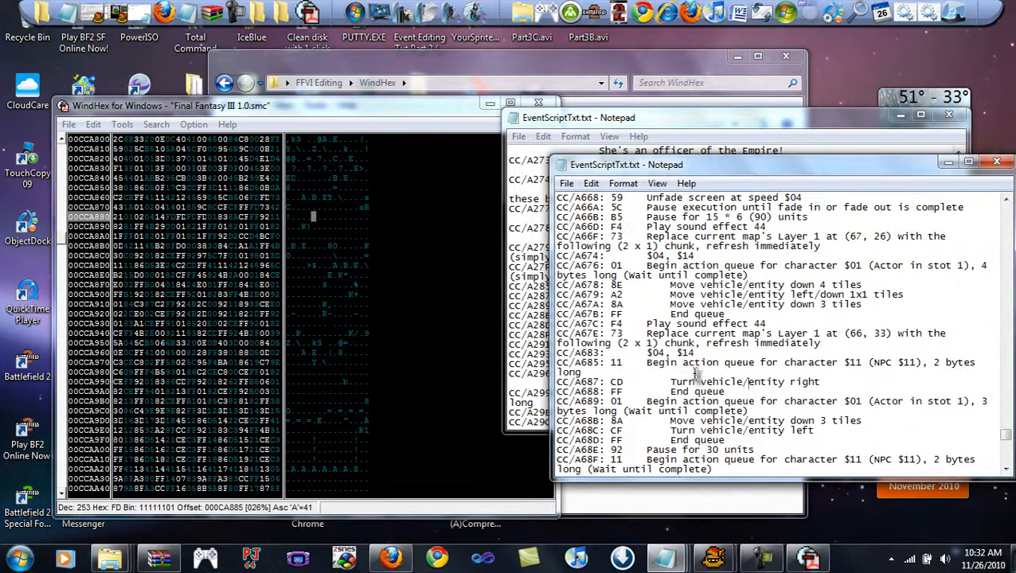
scroll(658, 348, down, 1)
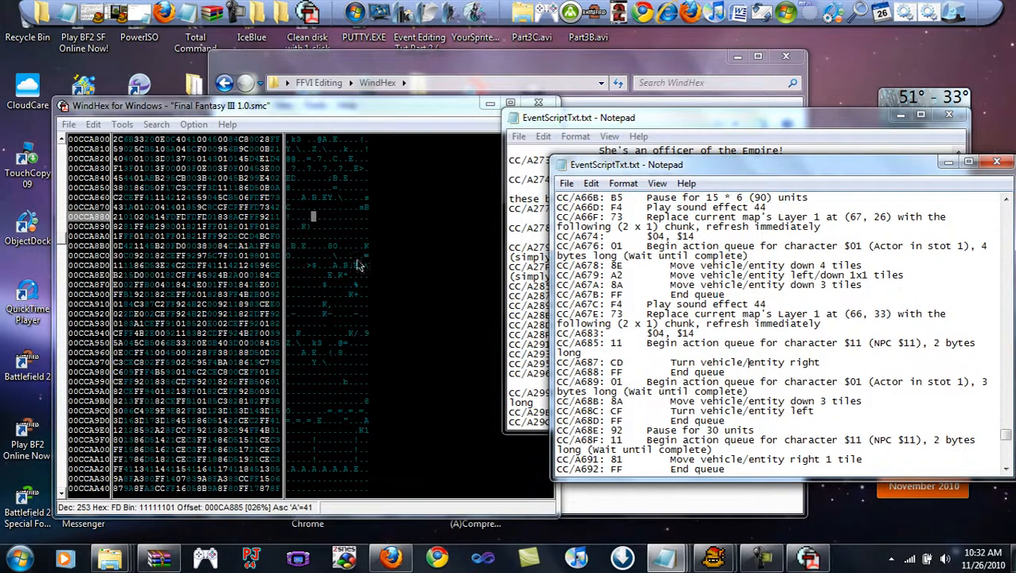
Overwrite the FD bytes from CA885 to CA887 with 4B 23 00 to call the edited dialogue message
click(178, 223)
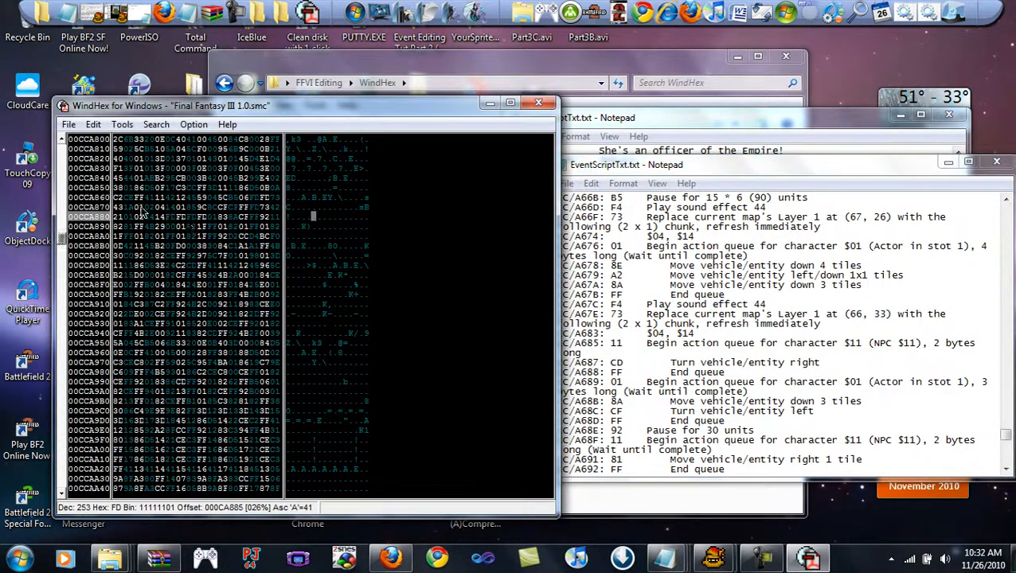
key(Right)
text(40)
key(Right)
key(Left)
key(Left)
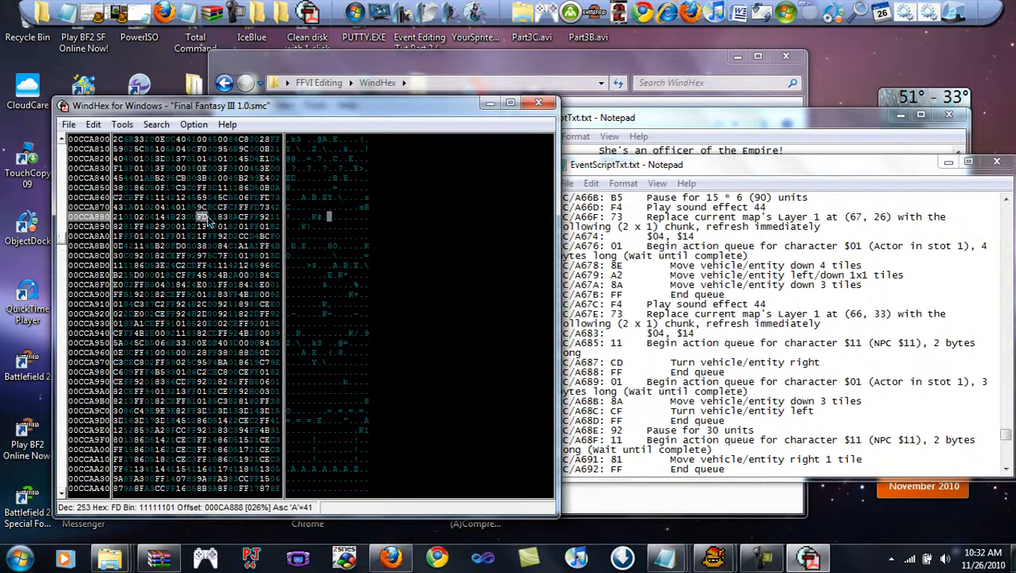
Launch ZSNES, load the game and its saved state, and play the event to test the new dialogue call
click(348, 558)
key(Escape)
key(Down)
key(Down)
key(Down)
key(Down)
key(Down)
key(Return)
key(Return)
key(Return)
key(Escape)
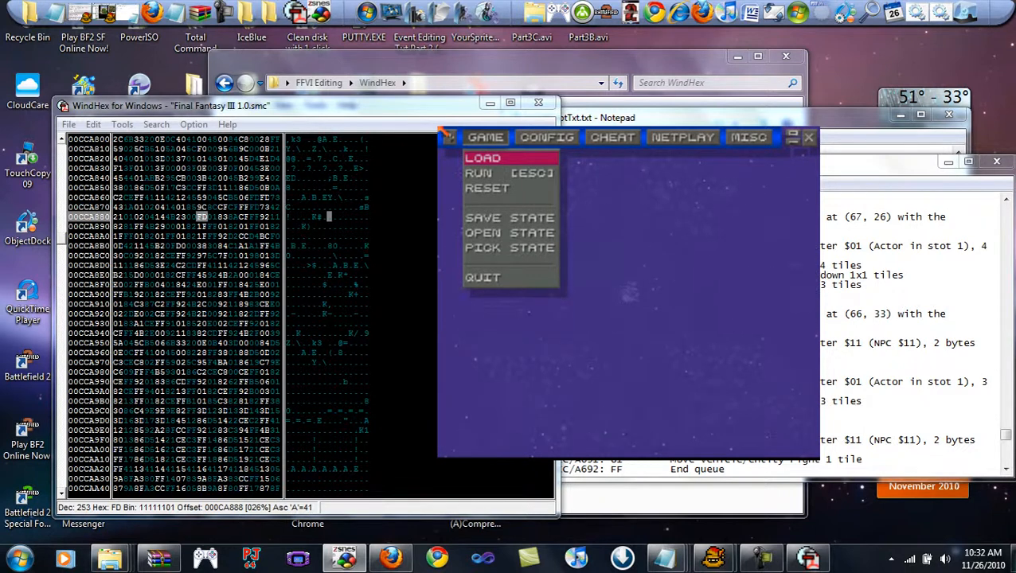
key(Up)
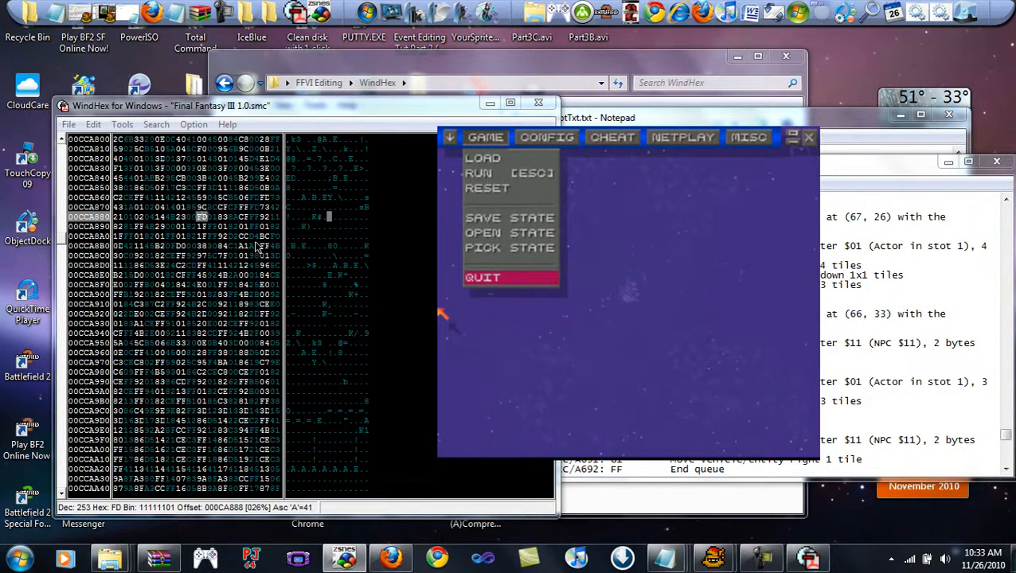
key(Down)
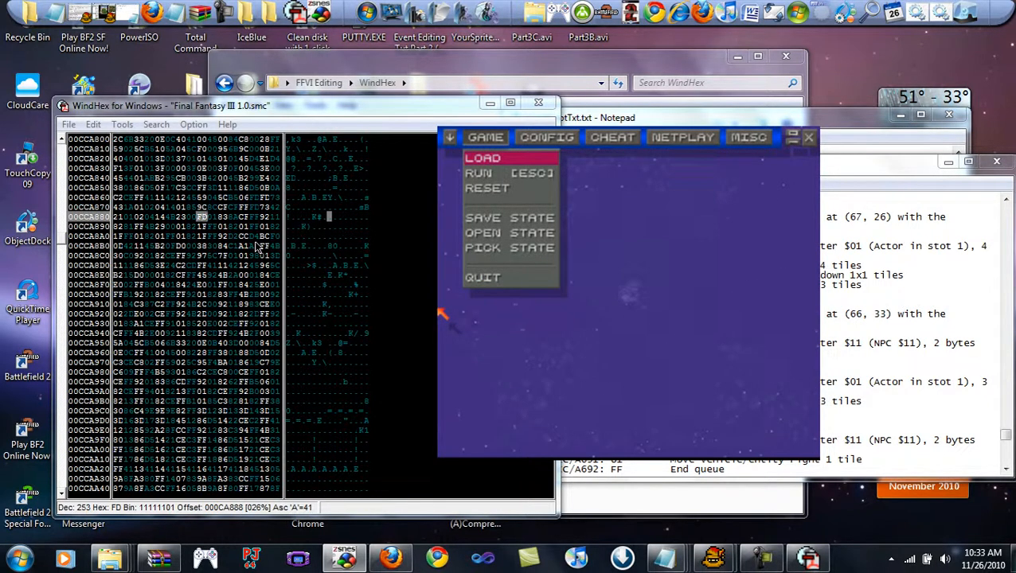
key(Escape)
key(F4)
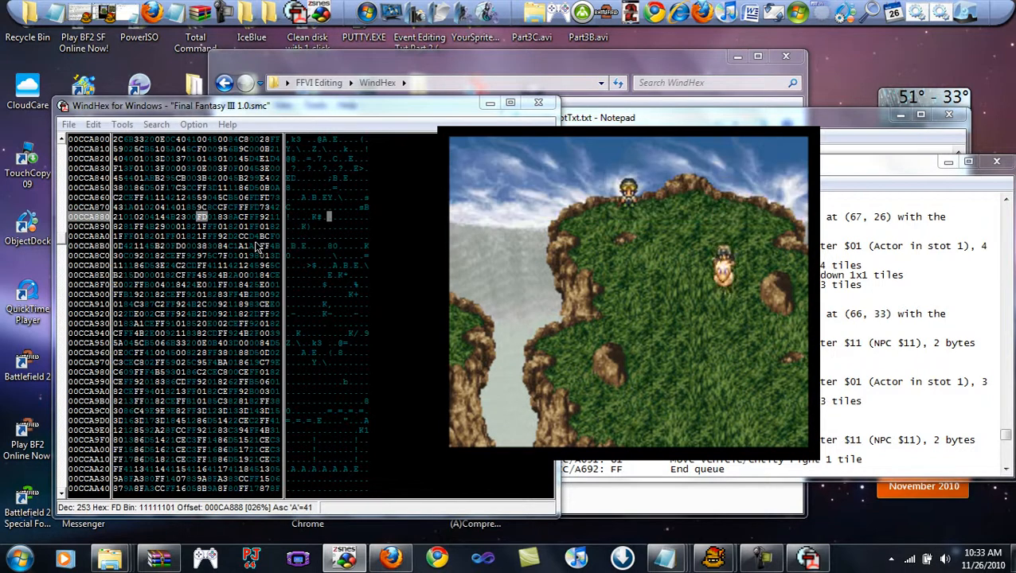
Watch the event through the OLD MAN dialogue, and quit ZSNES
key(Escape)
key(Escape)
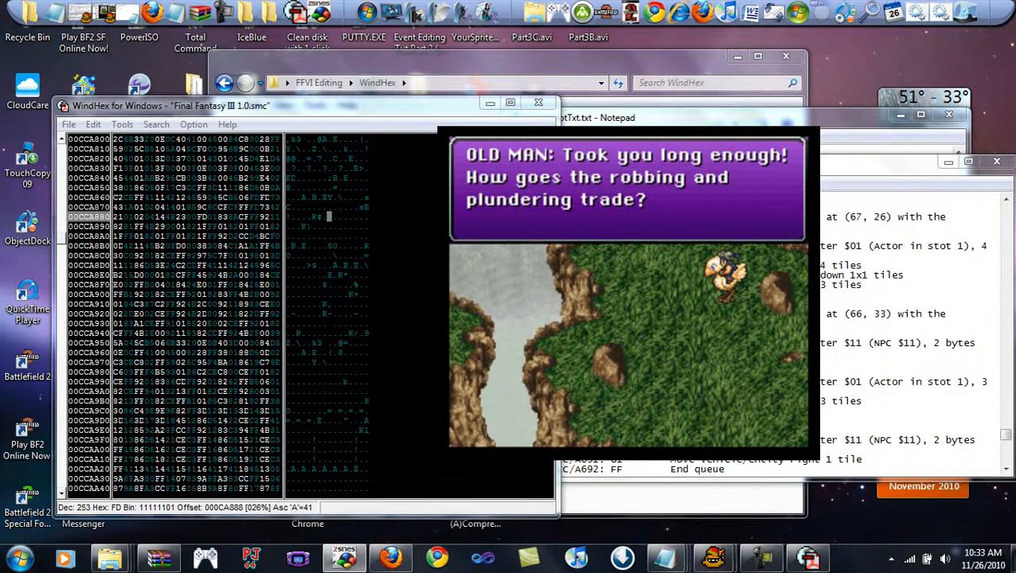
key(Escape)
key(Up)
key(Return)
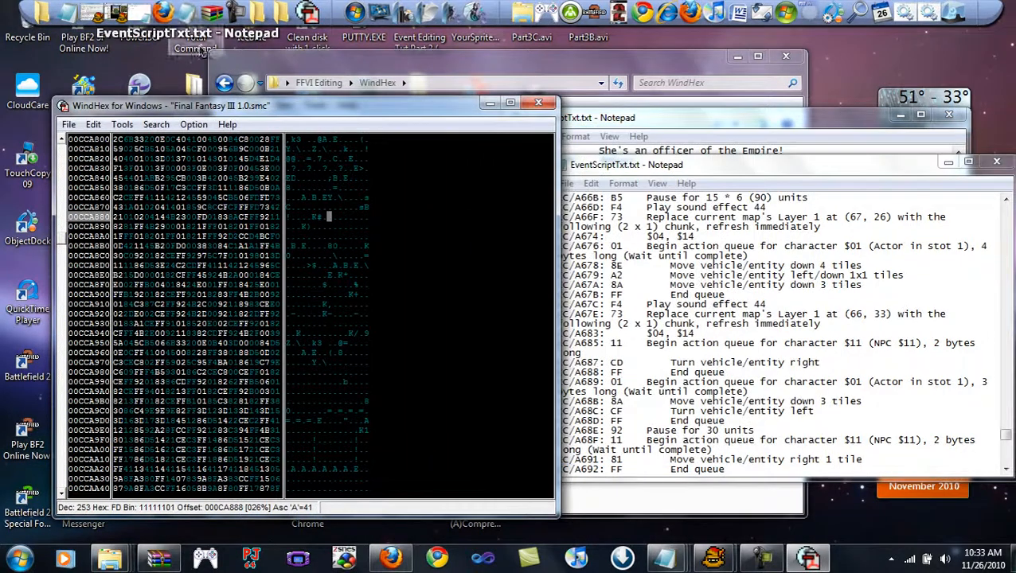
Set the byte at CA887, the last one of the 4B 23 dialogue command, to 40
click(192, 218)
click(202, 217)
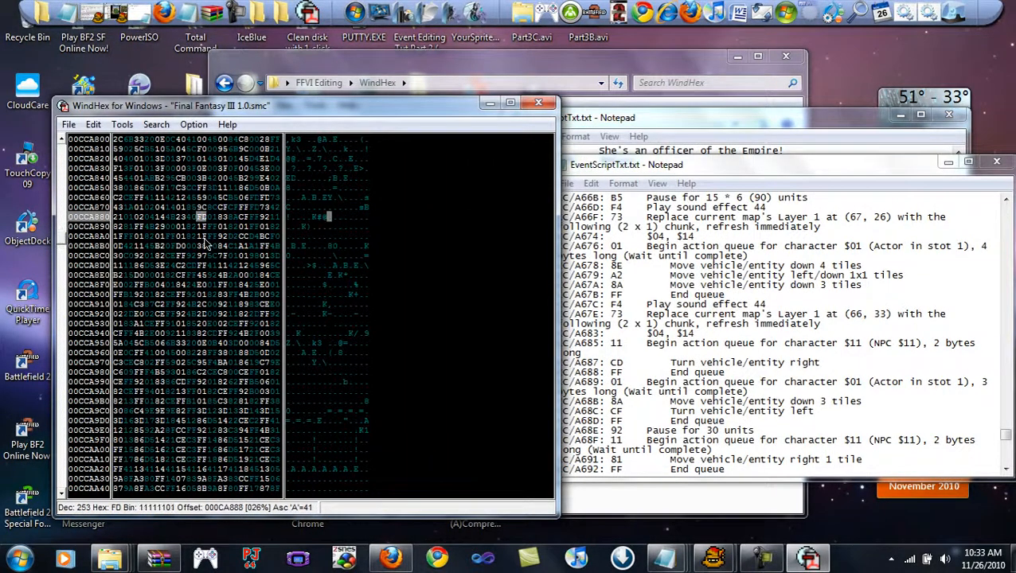
Reopen ZSNES, load the saved state to replay the event with the changed dialogue byte, and return to WindHex
click(344, 557)
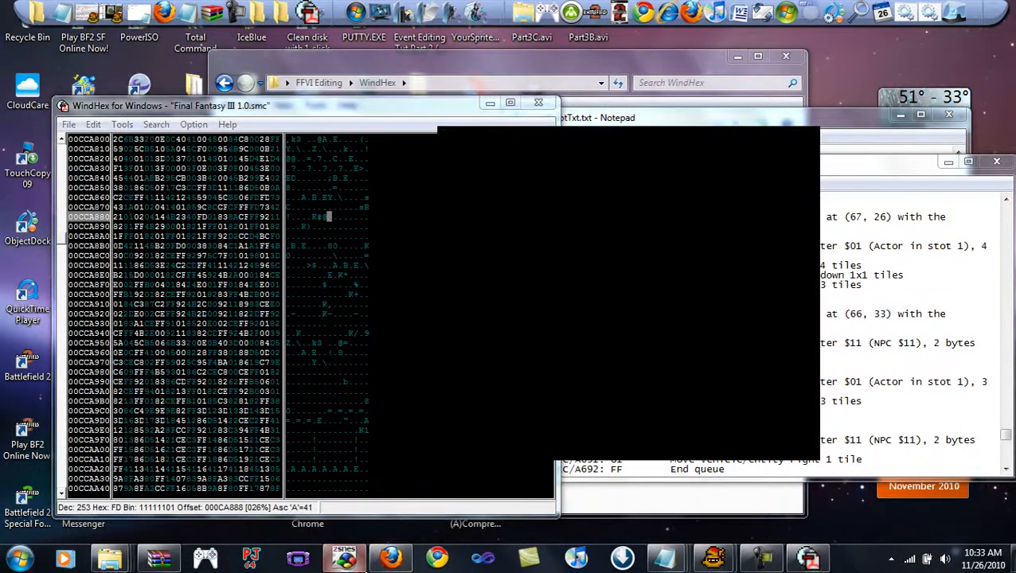
key(Escape)
key(Return)
key(Return)
key(Return)
key(Return)
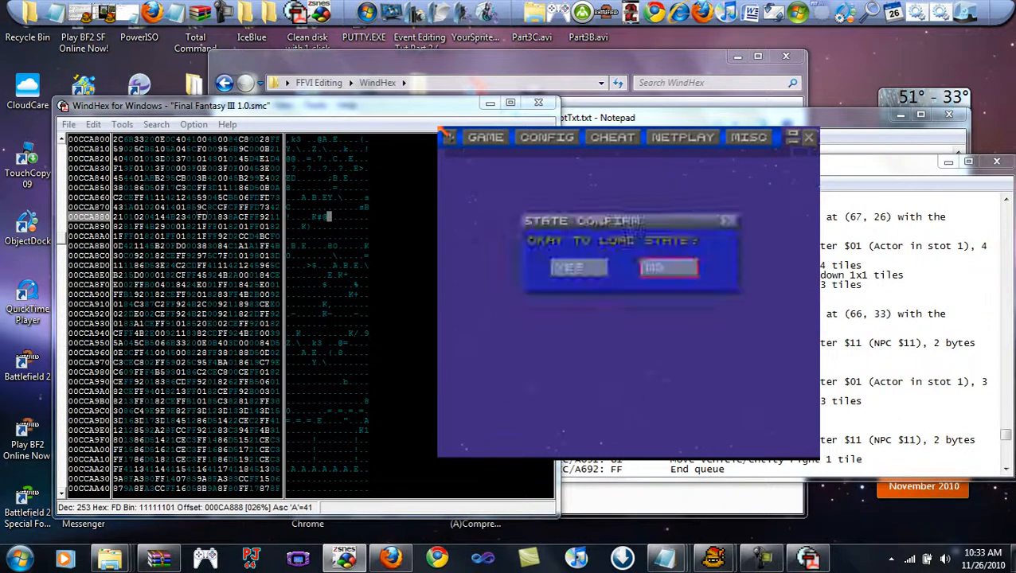
key(Return)
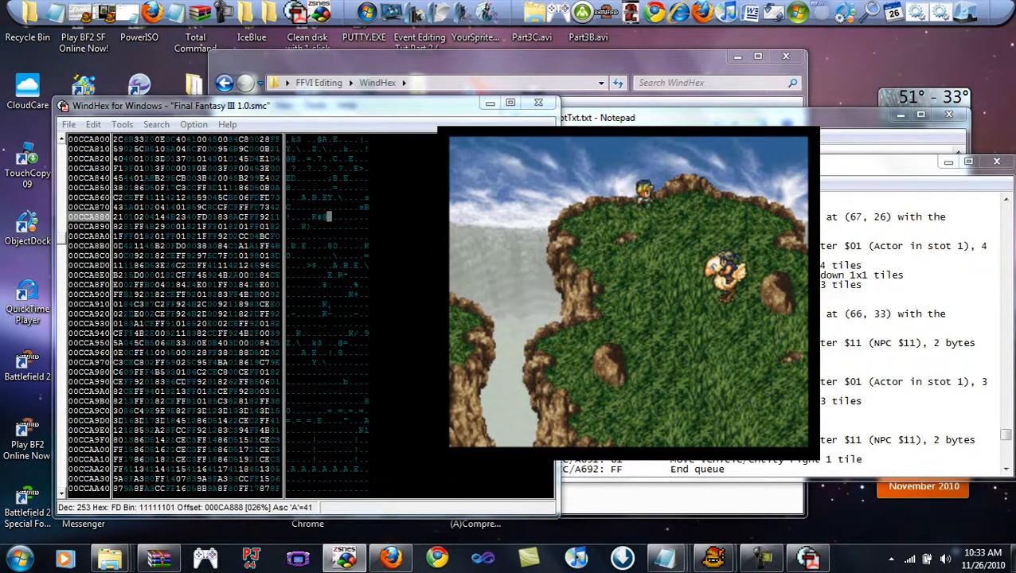
click(344, 557)
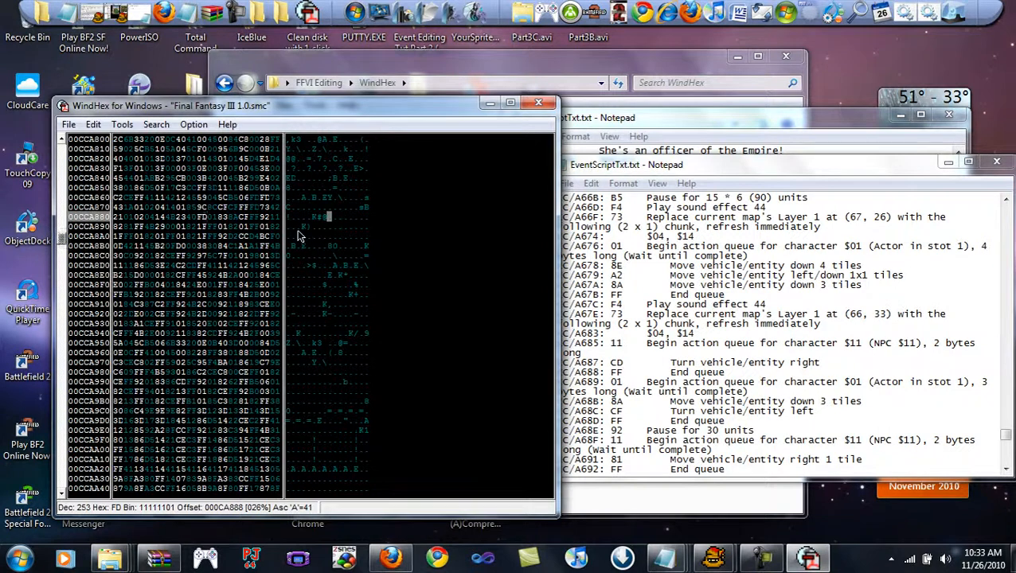
Copy the address of the "Play sound effect 44" command at CC/A67C from the event script and go to it in the ROM
click(802, 288)
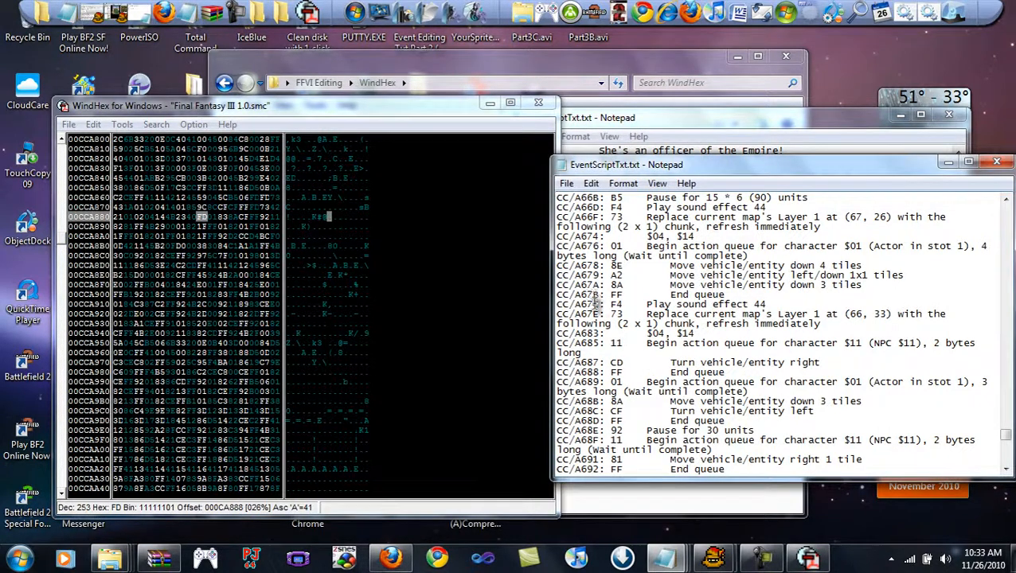
scroll(625, 312, up, 3)
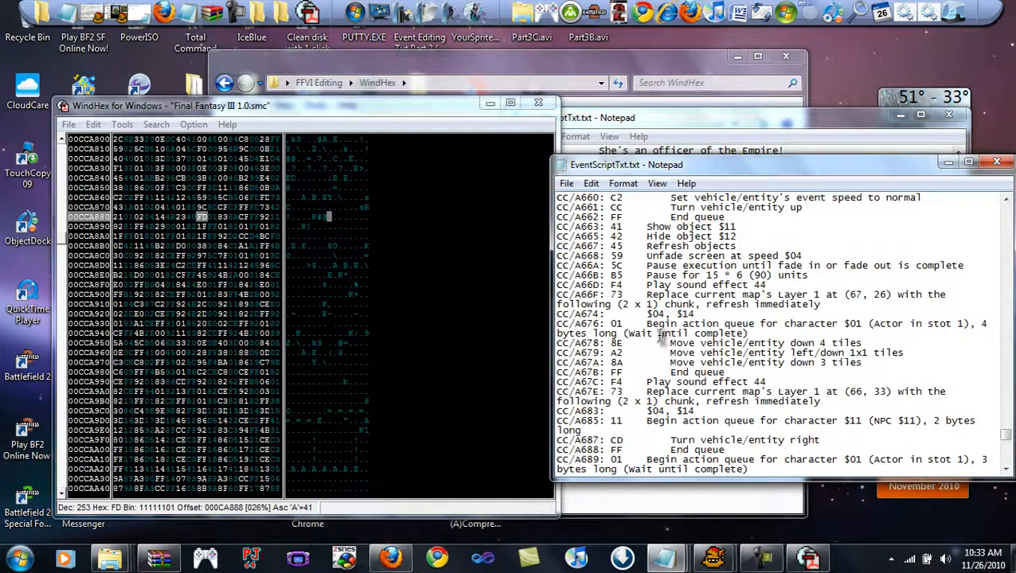
scroll(630, 372, down, 2)
drag(599, 324, 563, 324)
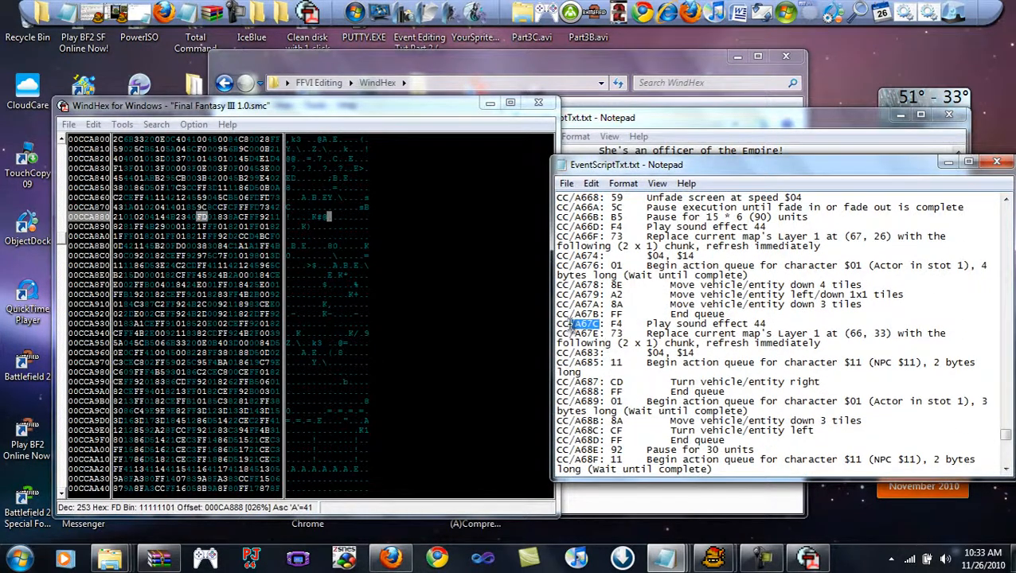
key(ctrl+c)
click(325, 117)
key(alt+g)
key(ctrl+v)
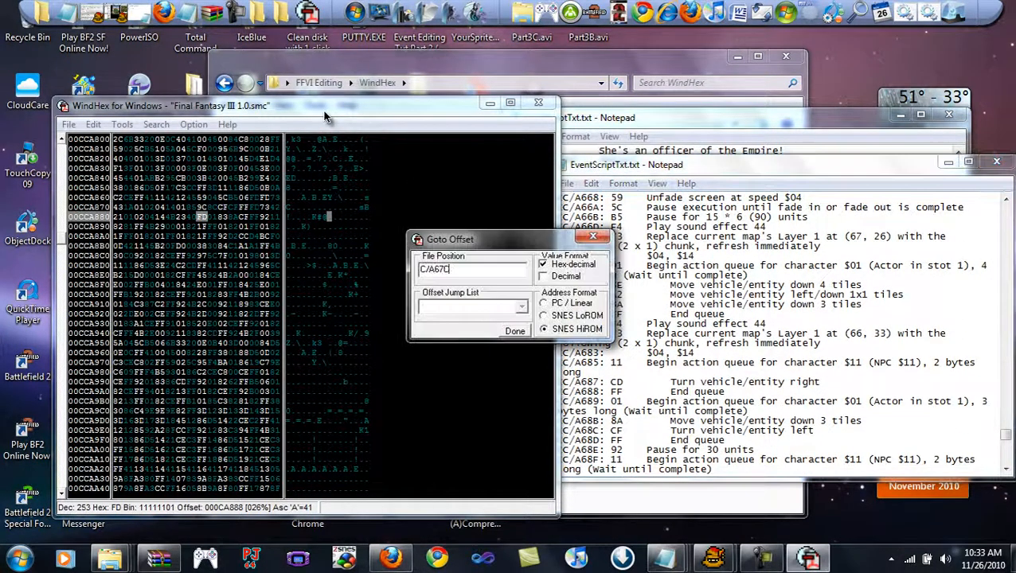
key(Return)
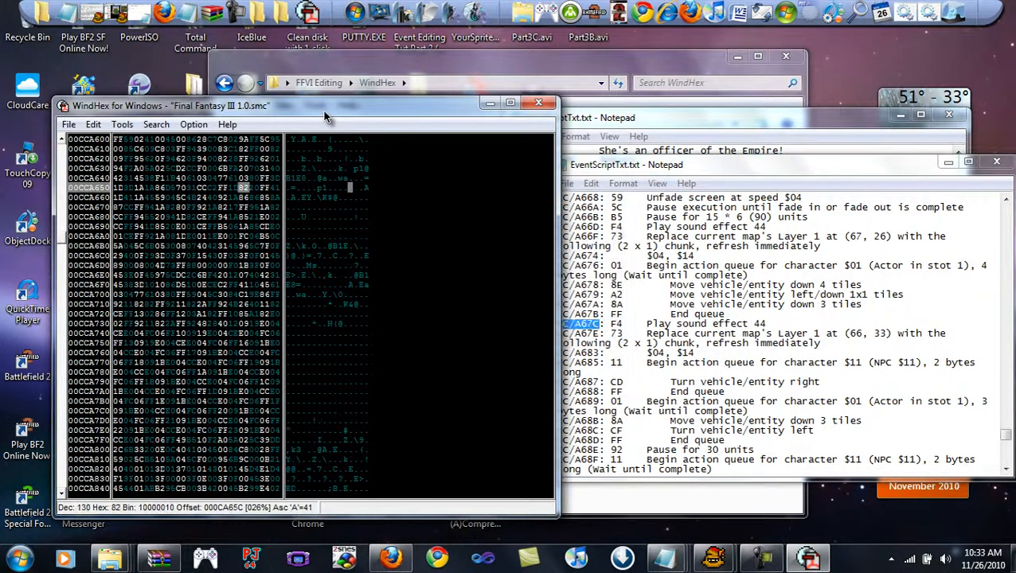
Find the FD FD placeholder bytes at CA86D and replace the first with the sound effect command F4
key(ctrl+alt+x)
text(FDFD)
key(Return)
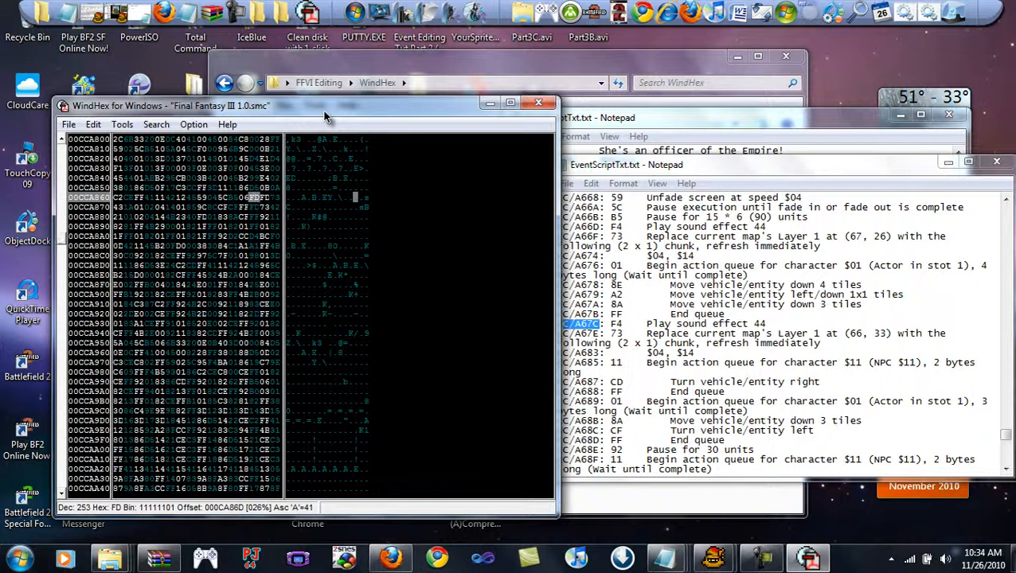
key(Right)
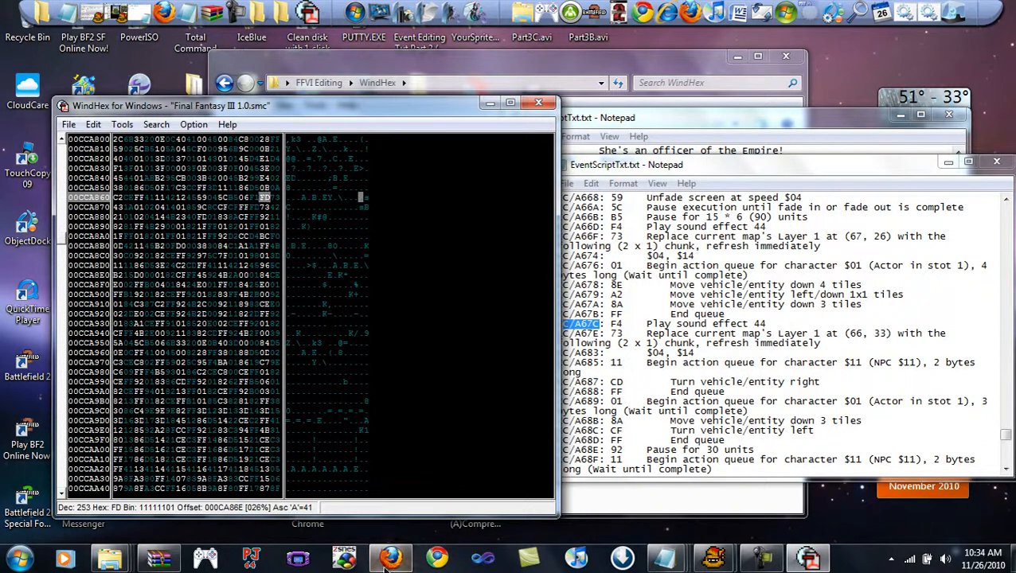
Switch to Firefox and open the bookmarked "All Things Event Hacking" forum thread
click(410, 486)
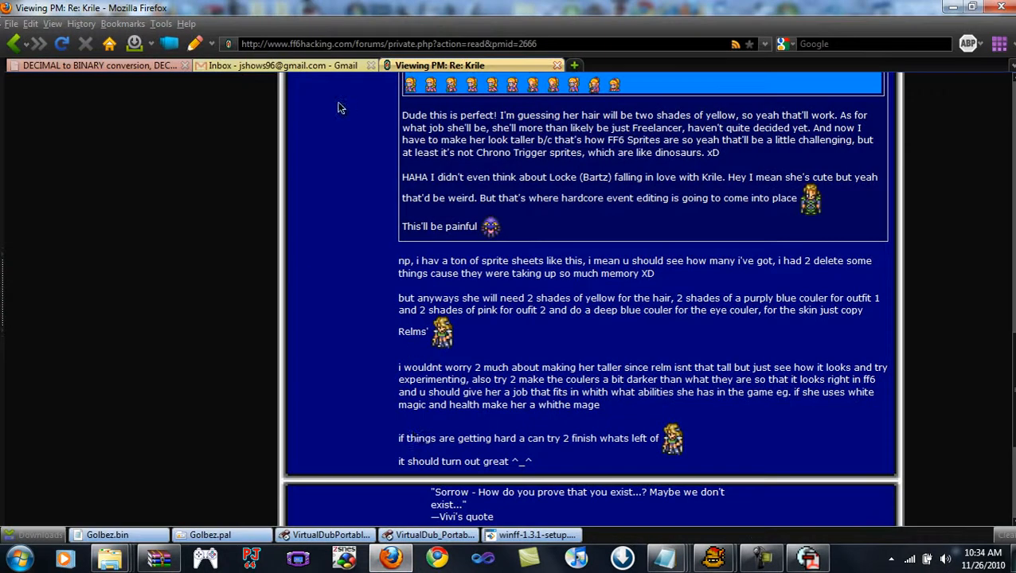
click(282, 65)
click(112, 63)
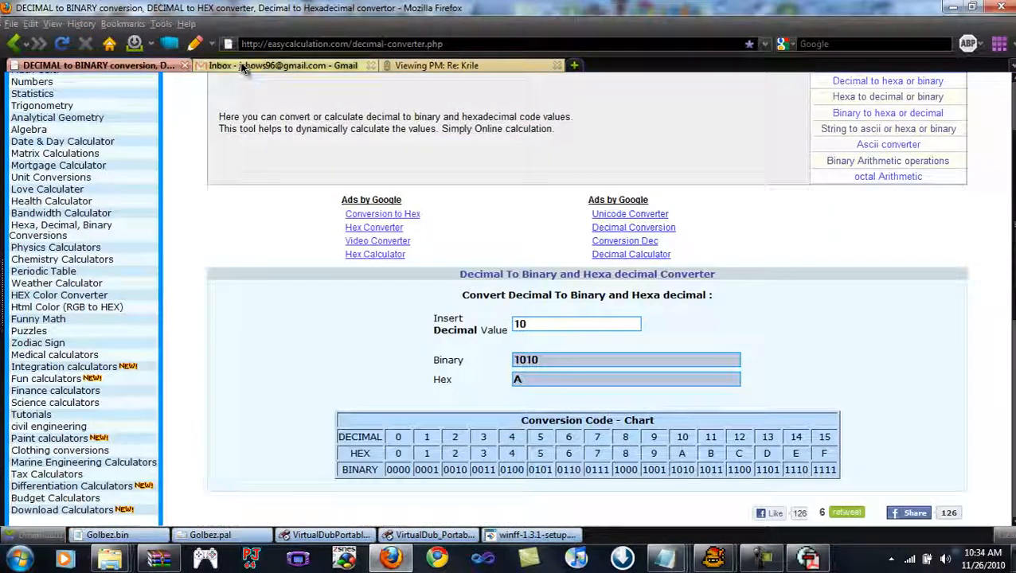
click(282, 66)
click(123, 23)
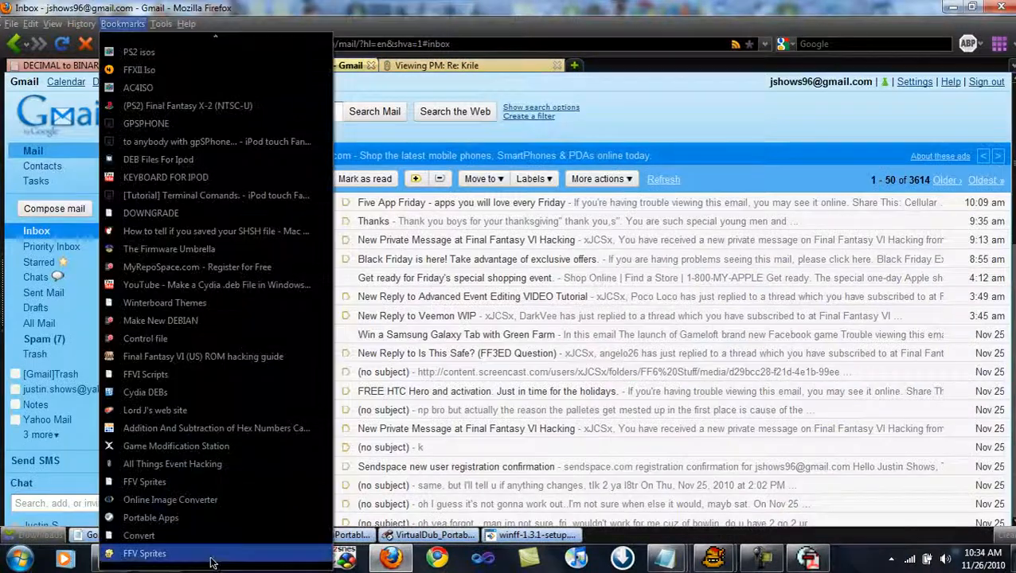
click(172, 463)
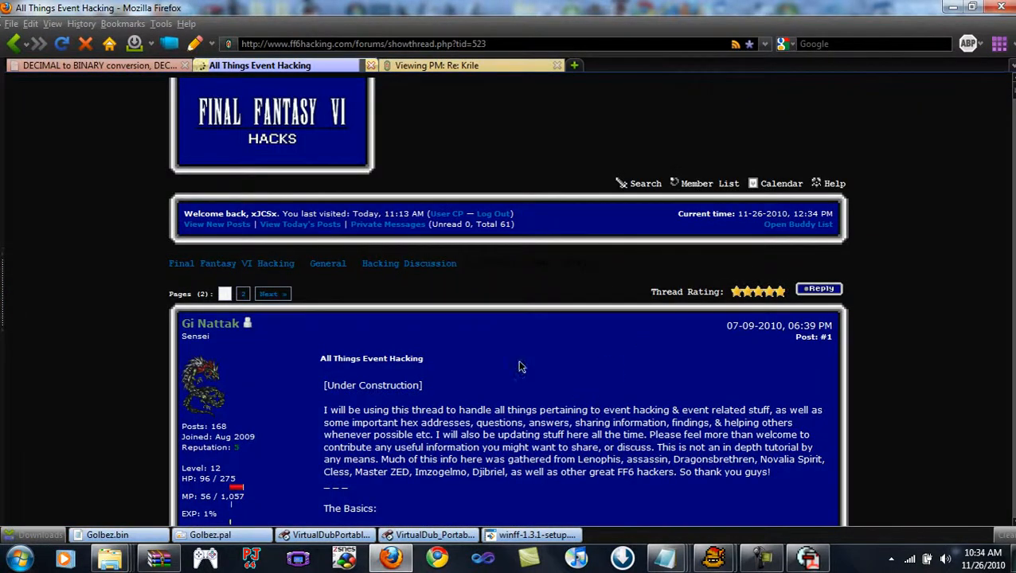
Look through the first post of the event hacking thread for sound effect values
scroll(477, 469, down, 15)
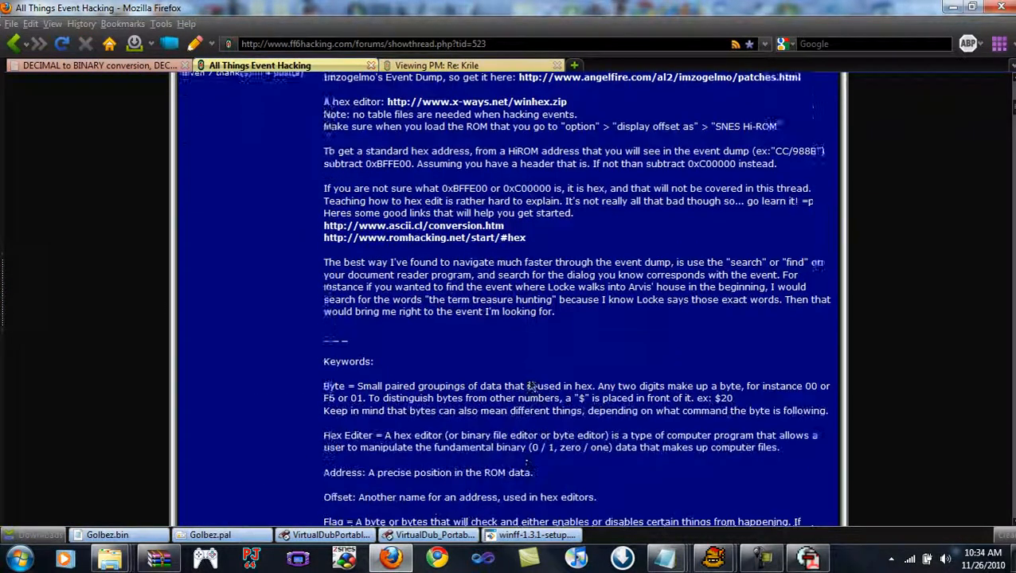
key(ctrl+f)
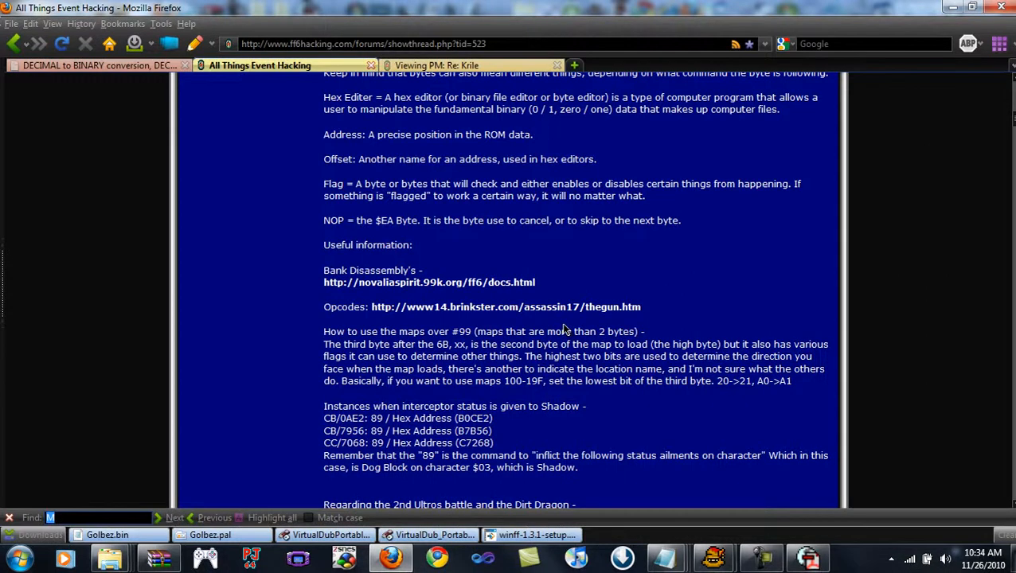
scroll(163, 390, down, 10)
key(Escape)
scroll(168, 418, down, 2)
click(762, 557)
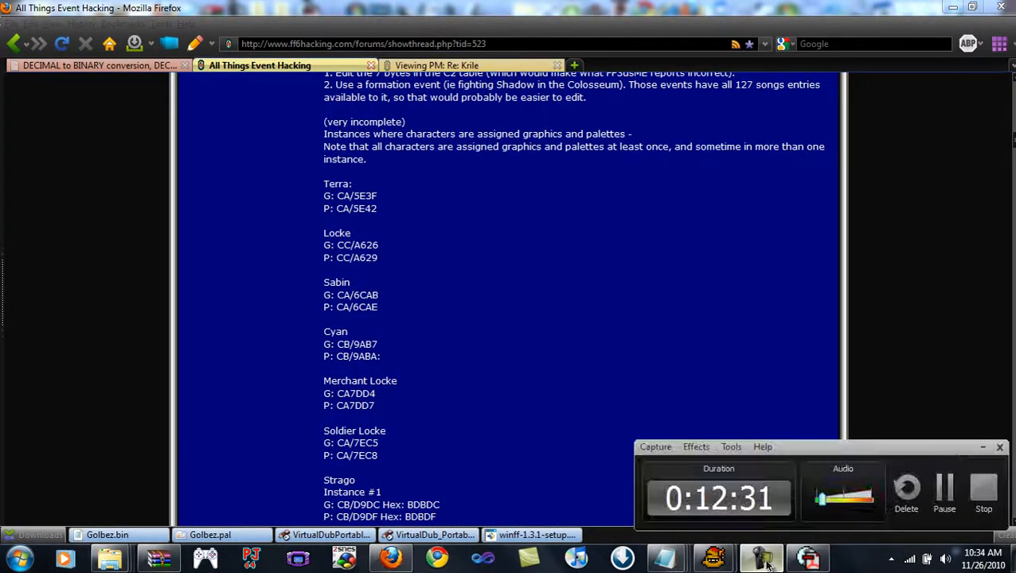